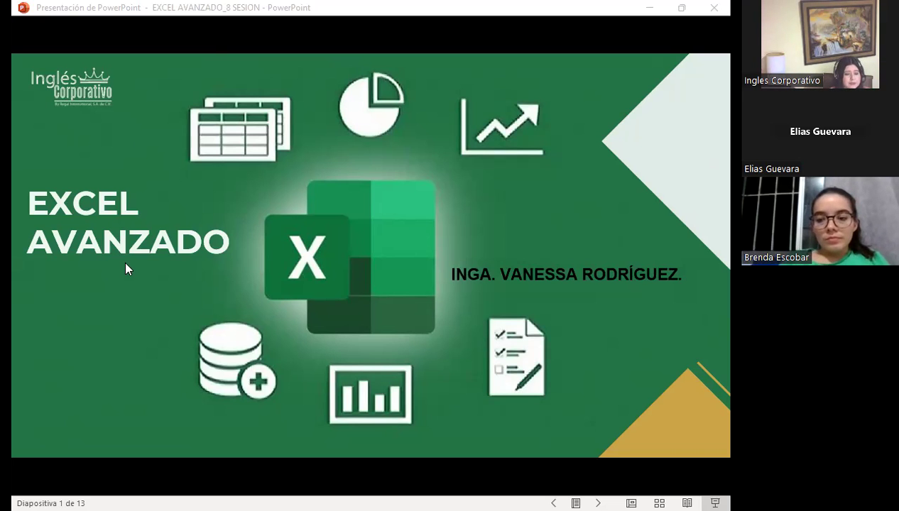
Step: Switch from the EXCEL AVANZADO slideshow to the course forum page in Firefox
{"action": "key", "text": "alt+Tab"}
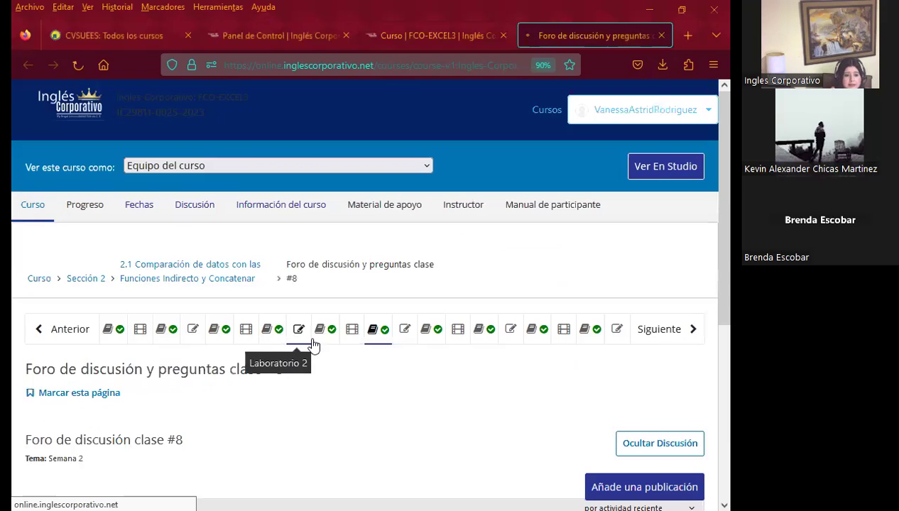
{"action": "left_click", "coordinate": [330, 341]}
{"action": "scroll", "coordinate": [359, 417], "scroll_direction": "down", "scroll_amount": 2}
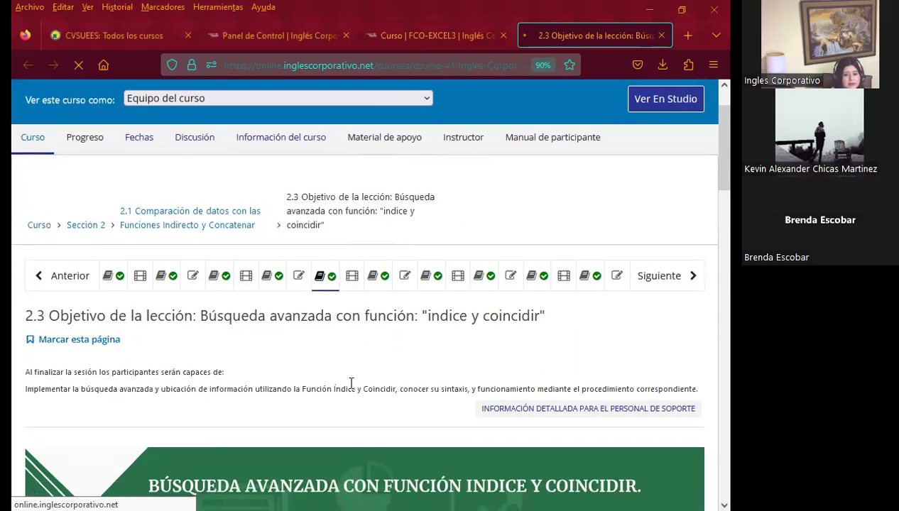
{"action": "scroll", "coordinate": [360, 364], "scroll_direction": "down", "scroll_amount": 2}
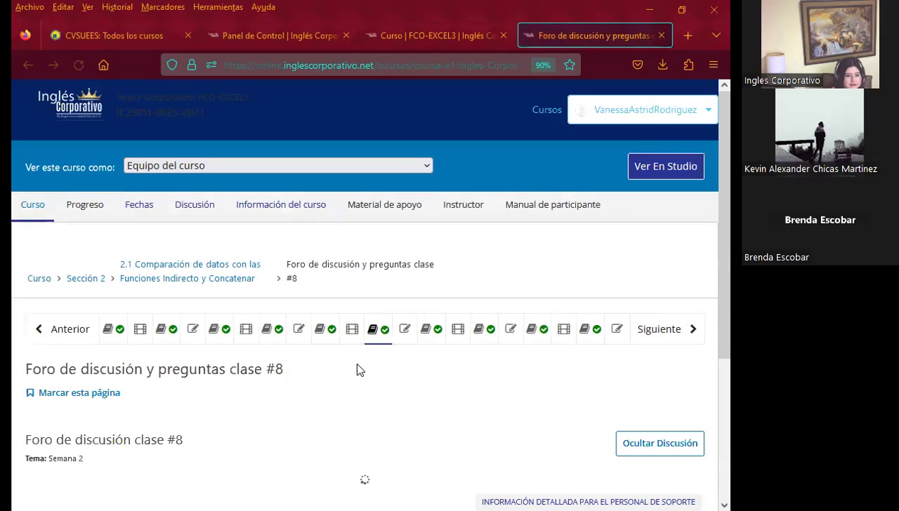
Step: Open lesson 2.3 on Búsqueda avanzada with INDICE and COINCIDIR and scroll to its banner
{"action": "left_click", "coordinate": [326, 329]}
{"action": "scroll", "coordinate": [348, 371], "scroll_direction": "down", "scroll_amount": 2}
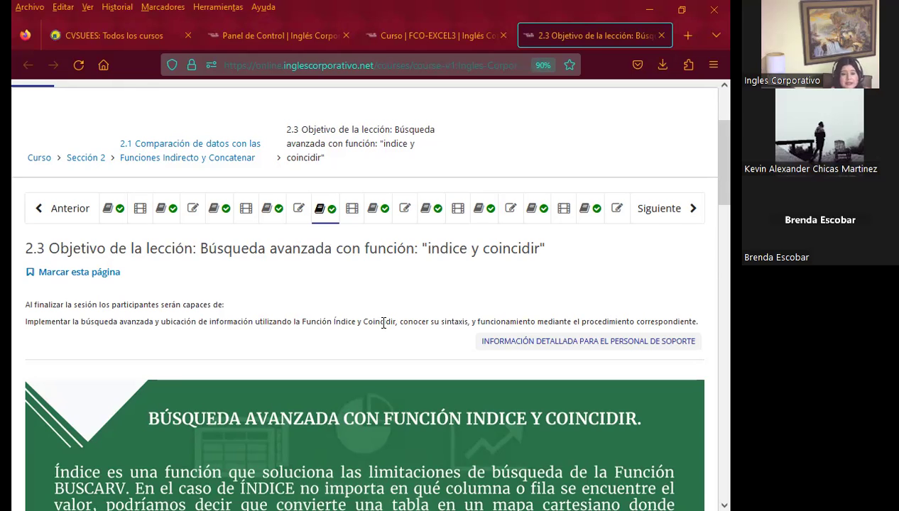
Step: Look through the class #8 discussion forum, then return to the EXCEL AVANZADO_8 SESION presentation
{"action": "left_click", "coordinate": [378, 208]}
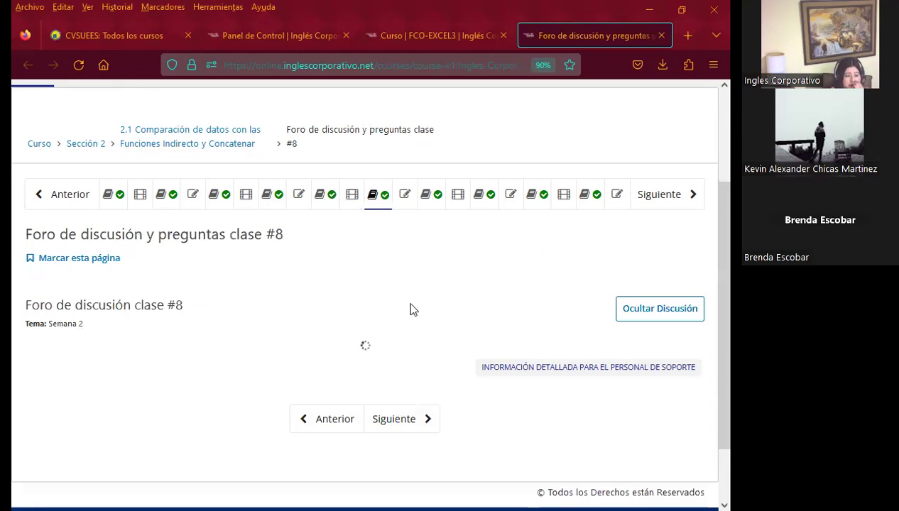
{"action": "scroll", "coordinate": [410, 310], "scroll_direction": "down", "scroll_amount": 1}
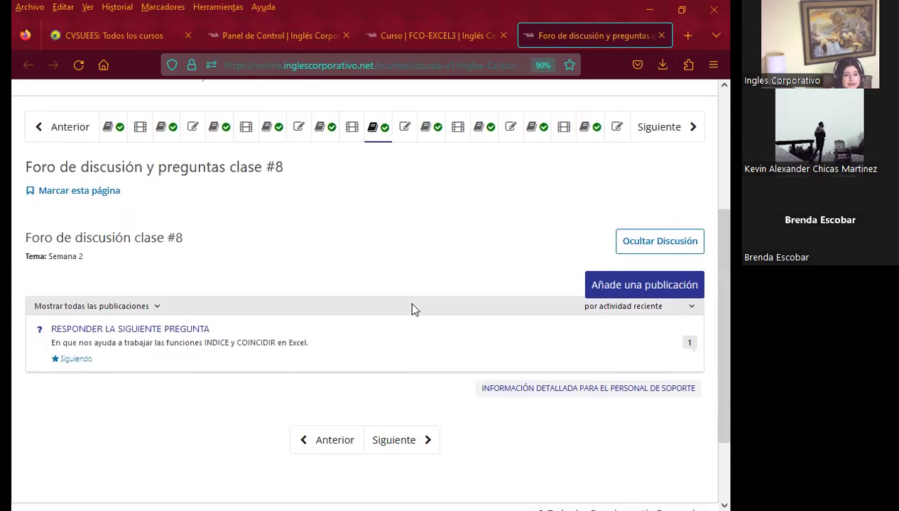
{"action": "scroll", "coordinate": [410, 309], "scroll_direction": "down", "scroll_amount": 1}
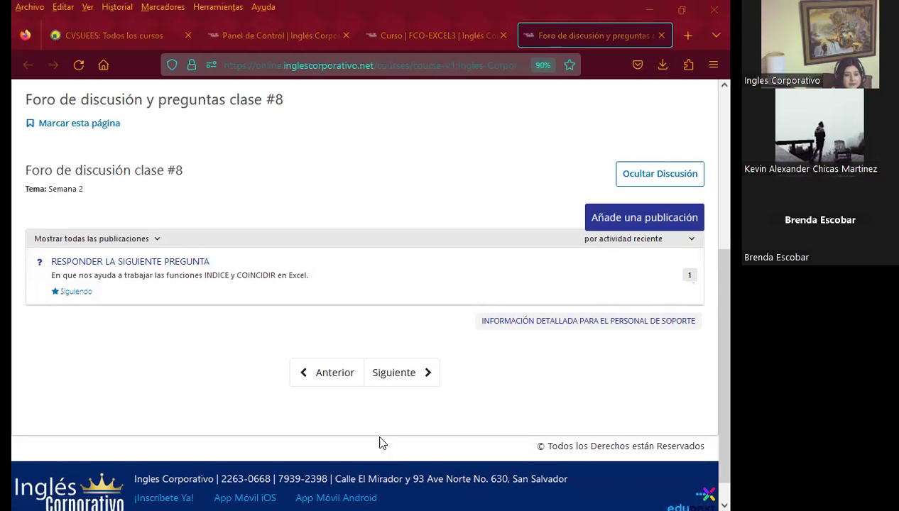
{"action": "key", "text": "alt+Tab"}
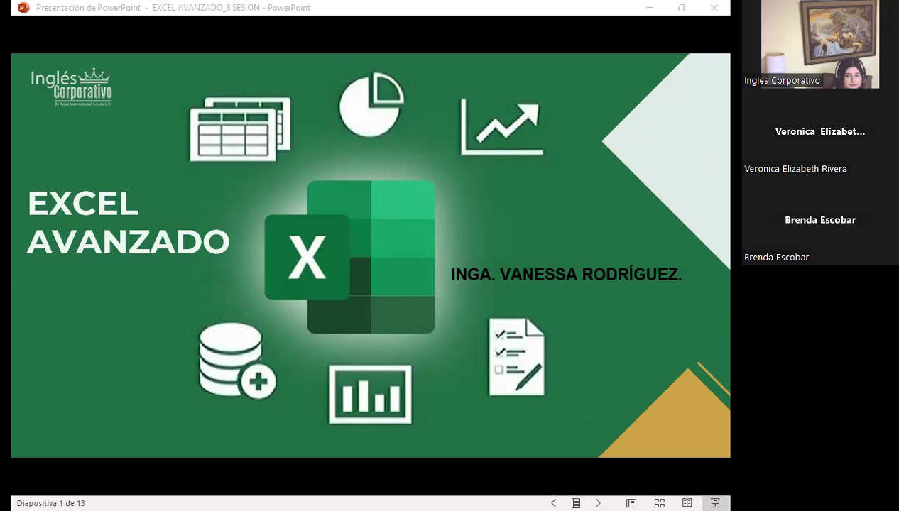
Step: Advance the slideshow from the title slide through the AGENDA toward the session objective
{"action": "left_click", "coordinate": [455, 218]}
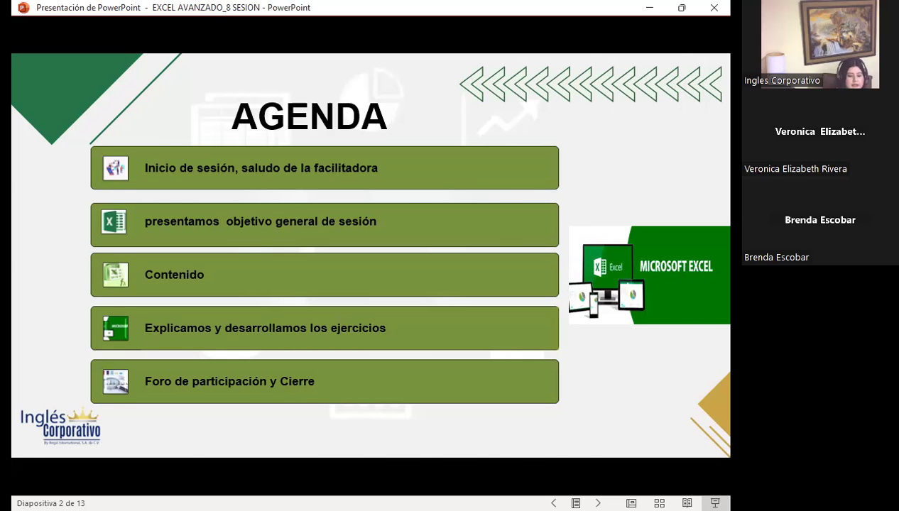
{"action": "key", "text": "Right"}
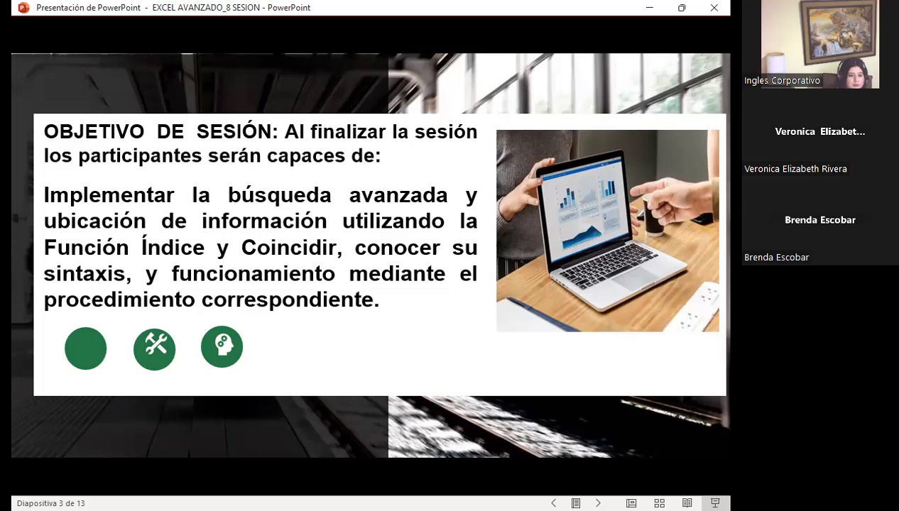
Step: Advance to the session objective slide on advanced lookup with Índice and Coincidir
{"action": "key", "text": "Right"}
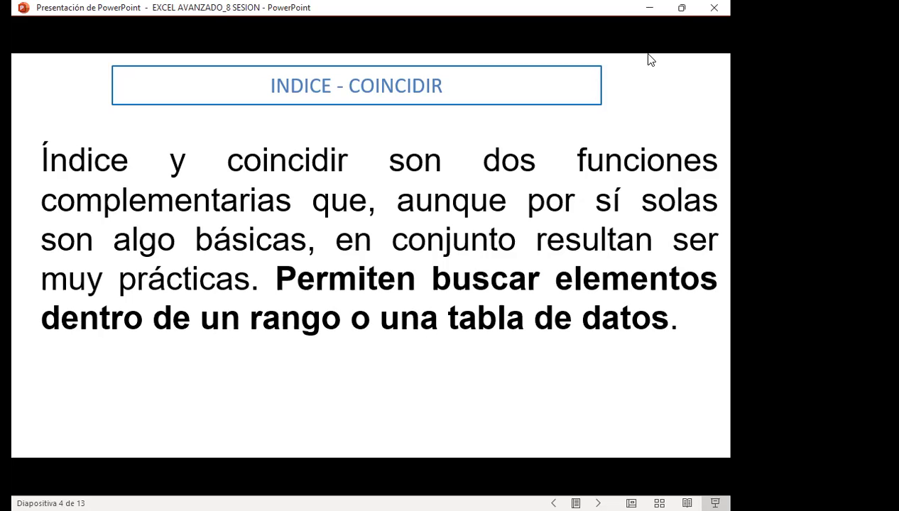
Step: Advance to slide 5, 'INDICE - COINCIDIR', explaining what each function returns
{"action": "left_click", "coordinate": [650, 59]}
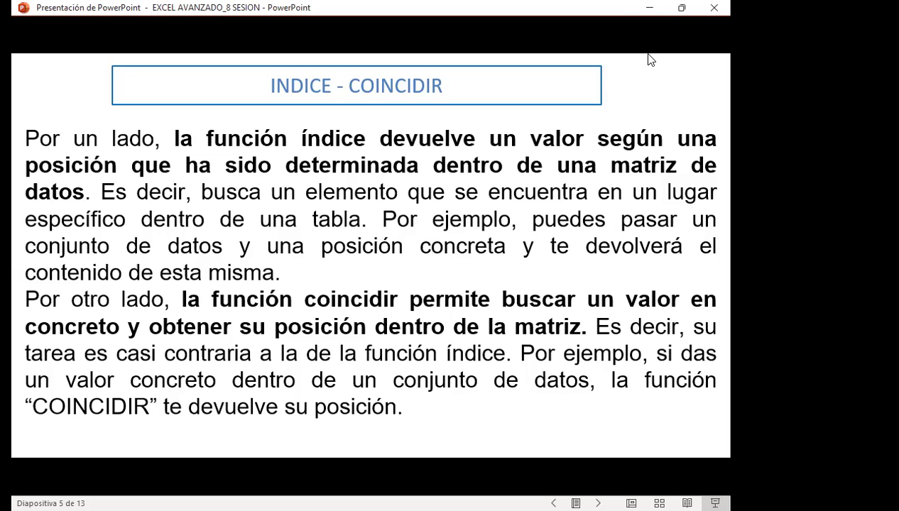
Step: Advance to slide 6, on relative positions numbered from 1 within the selected data
{"action": "left_click", "coordinate": [650, 59]}
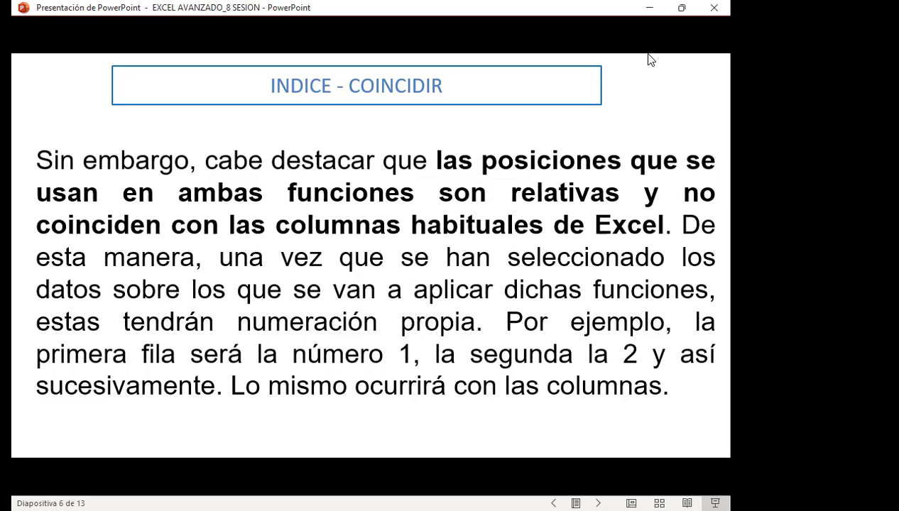
Step: Finish the INDICE - COINCIDIR slide, then switch to Excel's BUSQUEDA AVANZADA sheet
{"action": "left_click", "coordinate": [650, 60]}
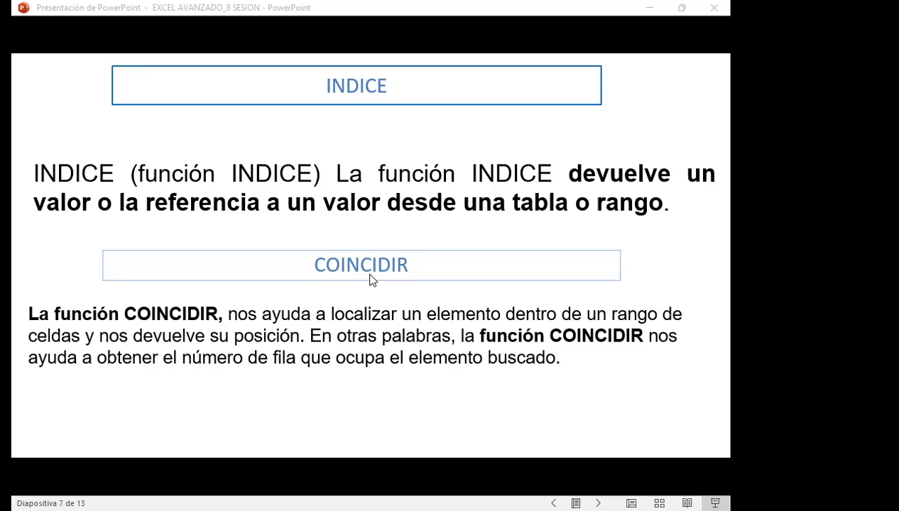
{"action": "key", "text": "alt+Tab"}
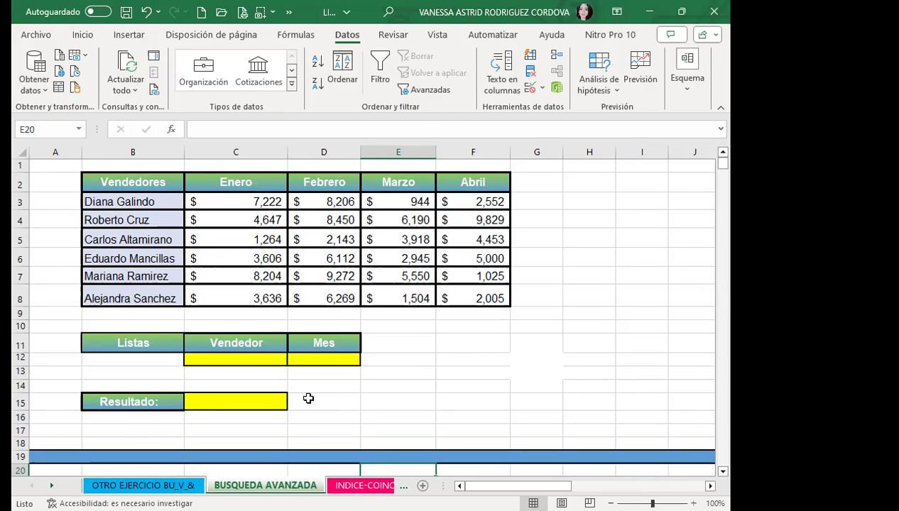
Step: Look over the Vendedor C12 and Mes D12 input cells and the sales table, ending on C12
{"action": "left_click", "coordinate": [267, 360]}
{"action": "left_click", "coordinate": [296, 360]}
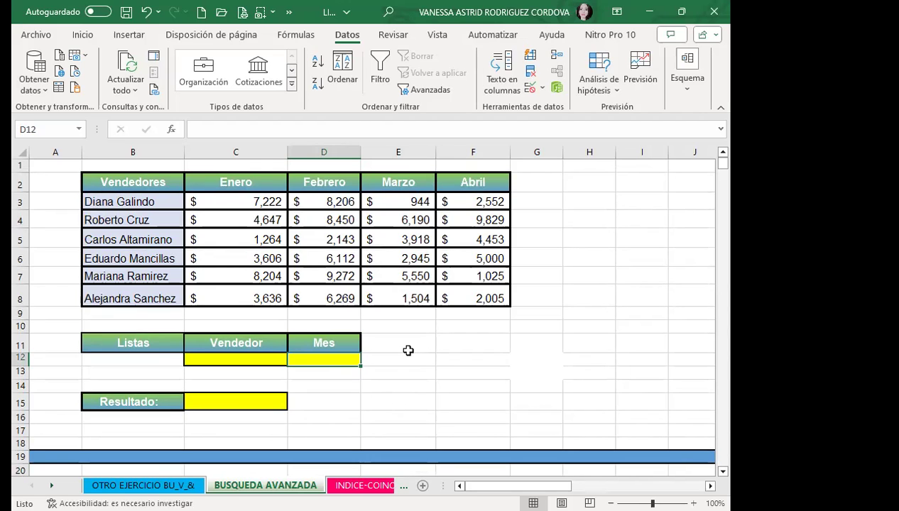
{"action": "left_click_drag", "start_coordinate": [397, 319], "coordinate": [415, 299]}
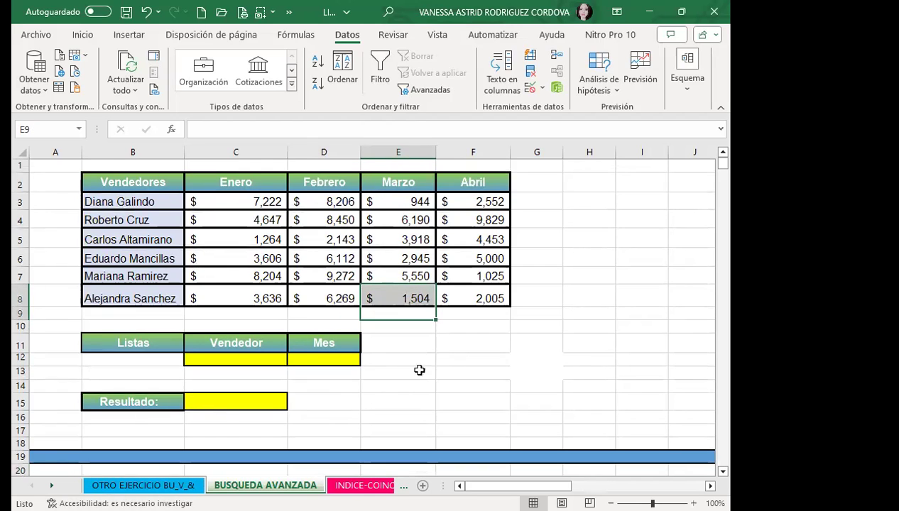
{"action": "left_click", "coordinate": [399, 326]}
{"action": "left_click", "coordinate": [435, 359]}
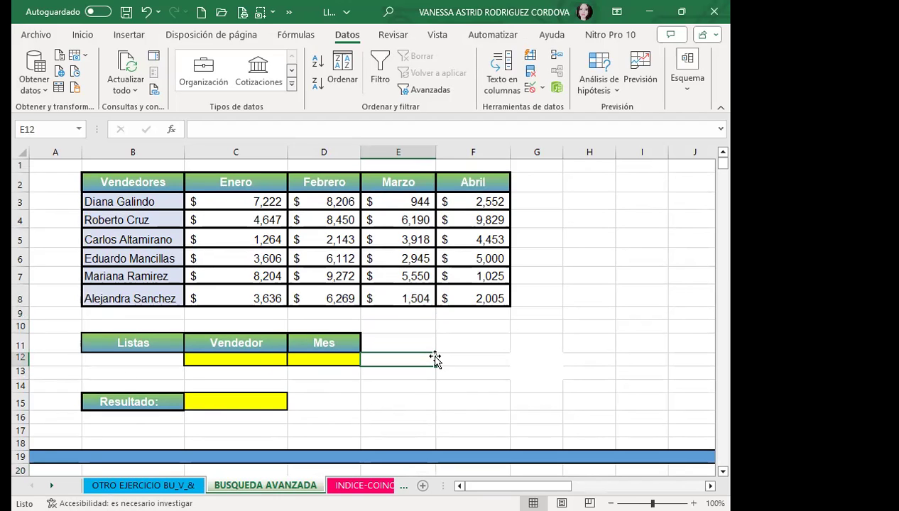
{"action": "left_click", "coordinate": [479, 338]}
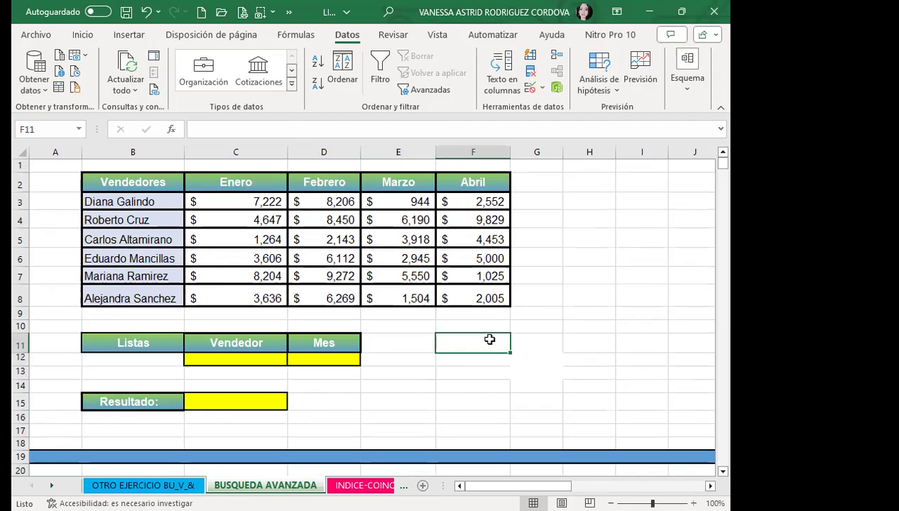
{"action": "left_click", "coordinate": [555, 305]}
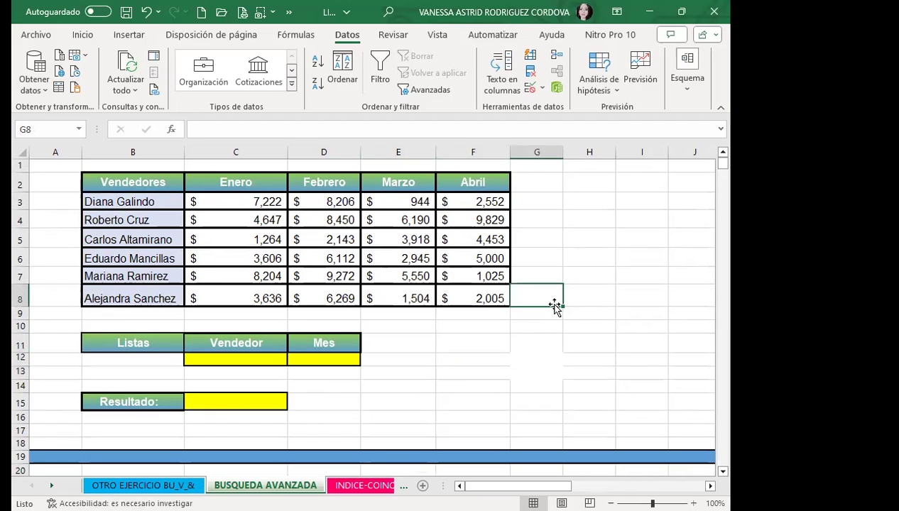
{"action": "left_click", "coordinate": [236, 357]}
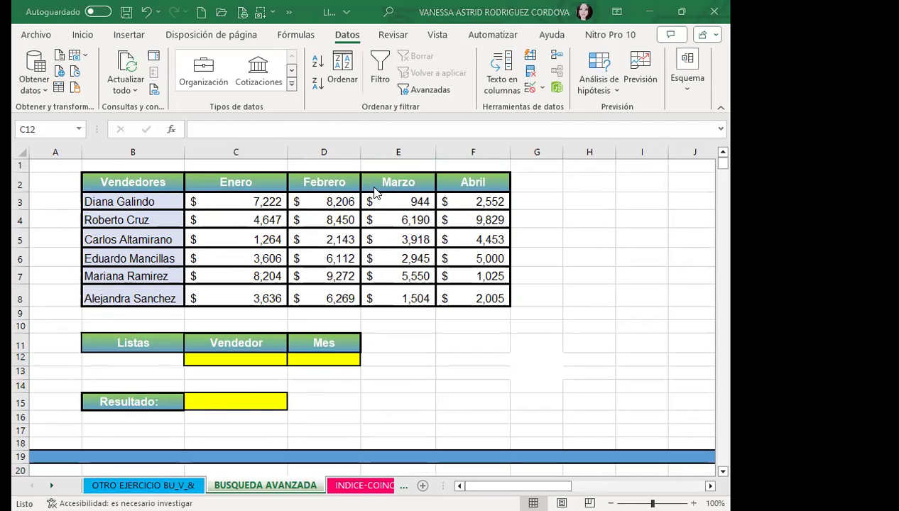
{"action": "left_click", "coordinate": [238, 361]}
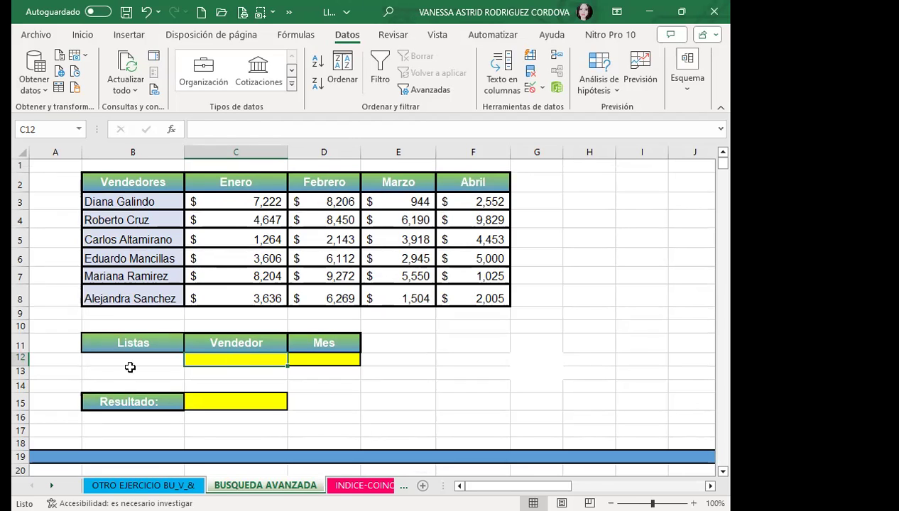
Step: Point out the Listas, Vendedor and Mes headers, then select the empty seller cell C12
{"action": "left_click", "coordinate": [130, 341]}
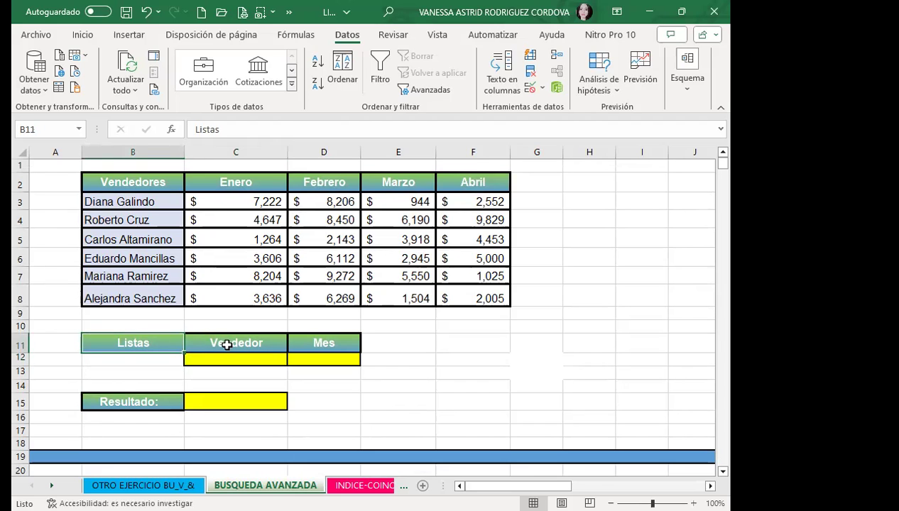
{"action": "left_click", "coordinate": [215, 344]}
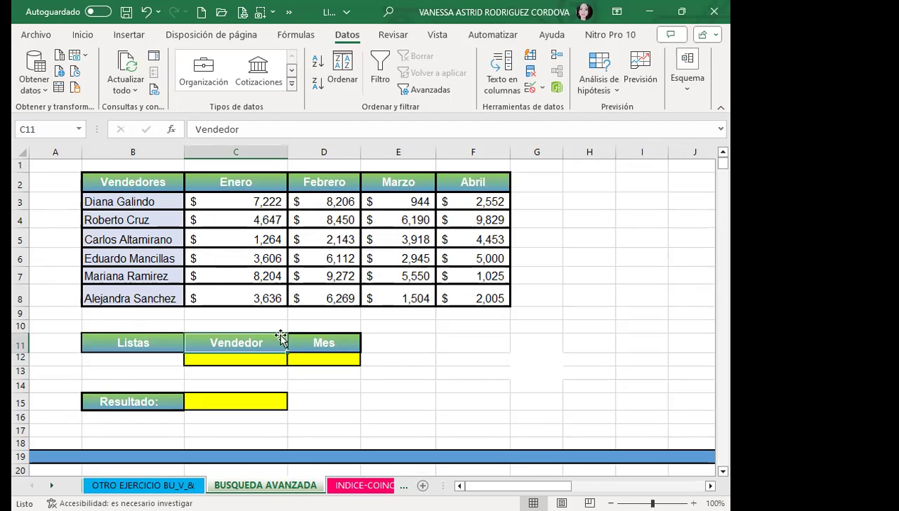
{"action": "left_click", "coordinate": [340, 343]}
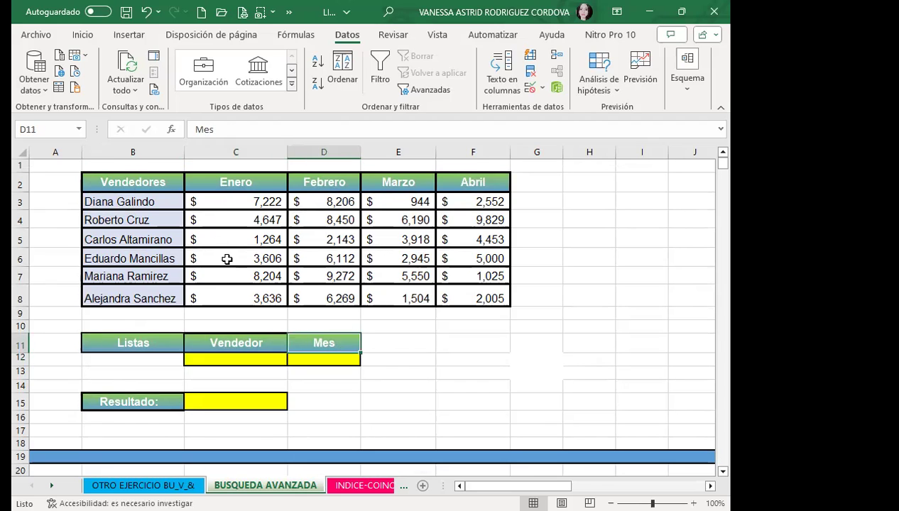
{"action": "left_click", "coordinate": [243, 359]}
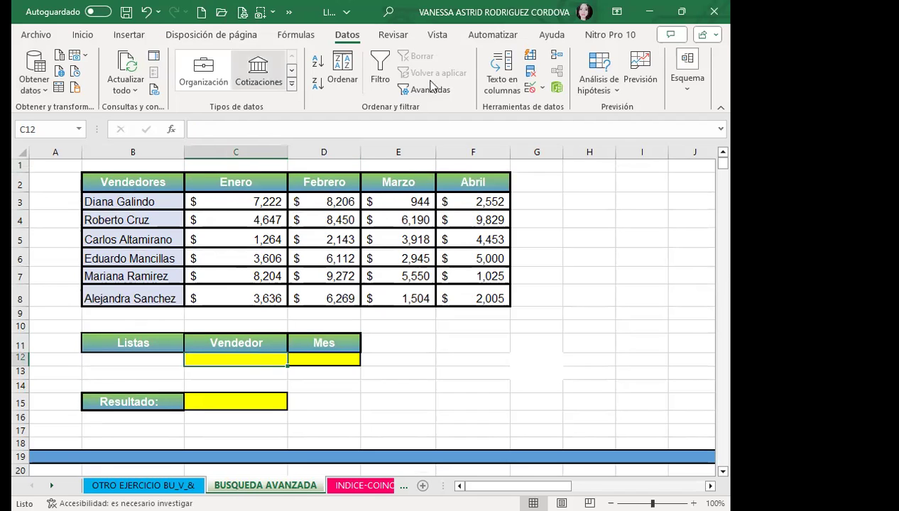
Step: Make C12 a Lista dropdown sourced from the seller names
{"action": "left_click", "coordinate": [529, 88]}
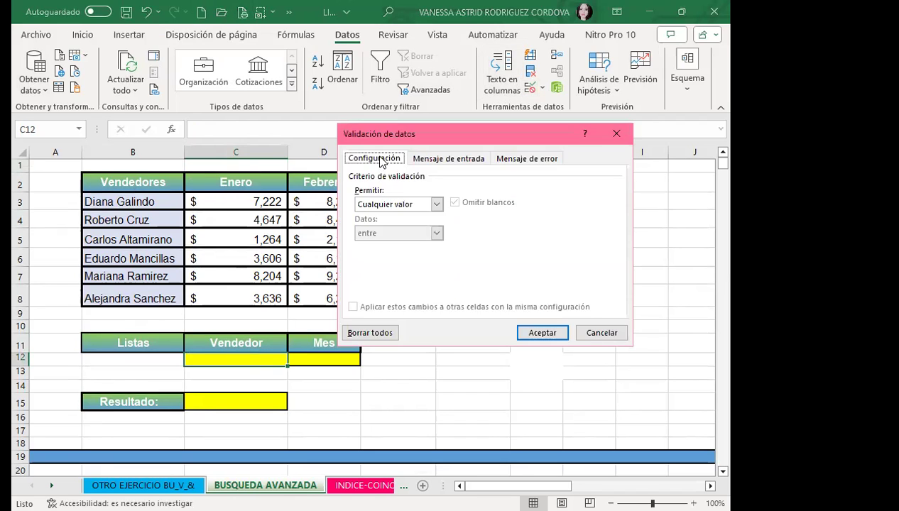
{"action": "left_click", "coordinate": [435, 205]}
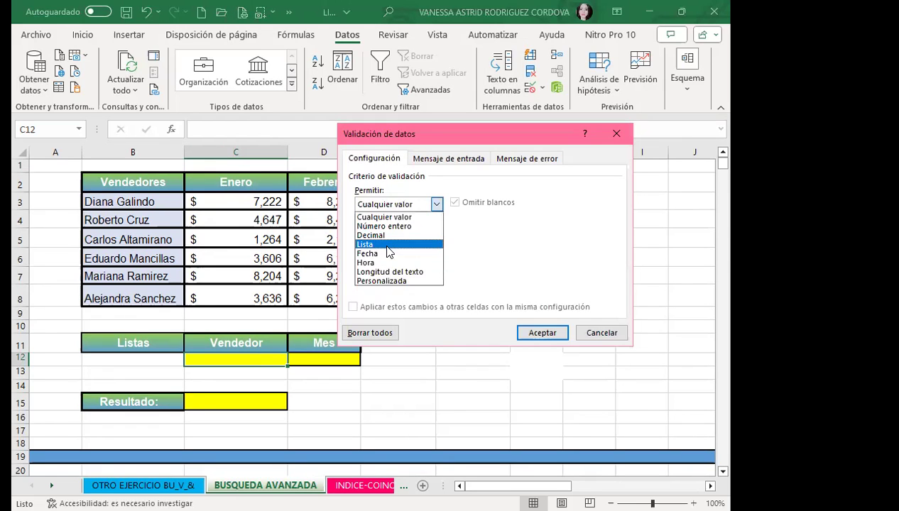
{"action": "left_click", "coordinate": [388, 244]}
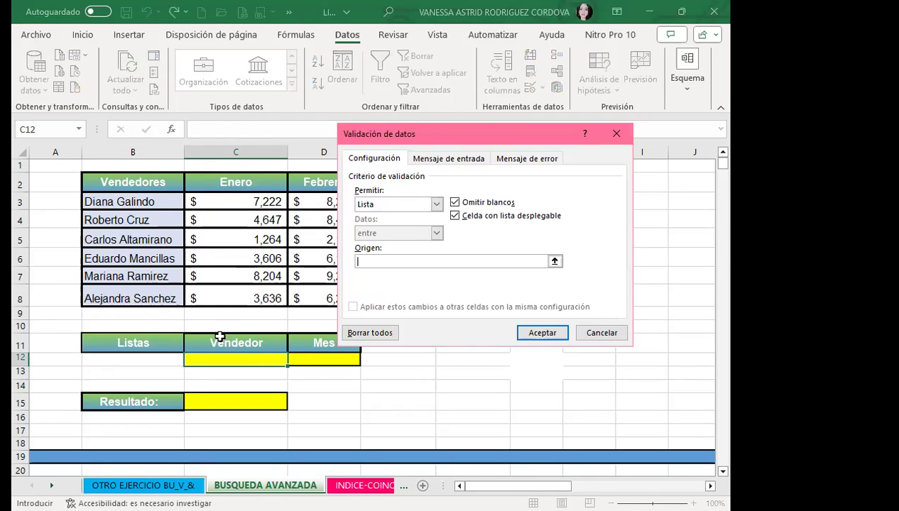
{"action": "left_click", "coordinate": [145, 200]}
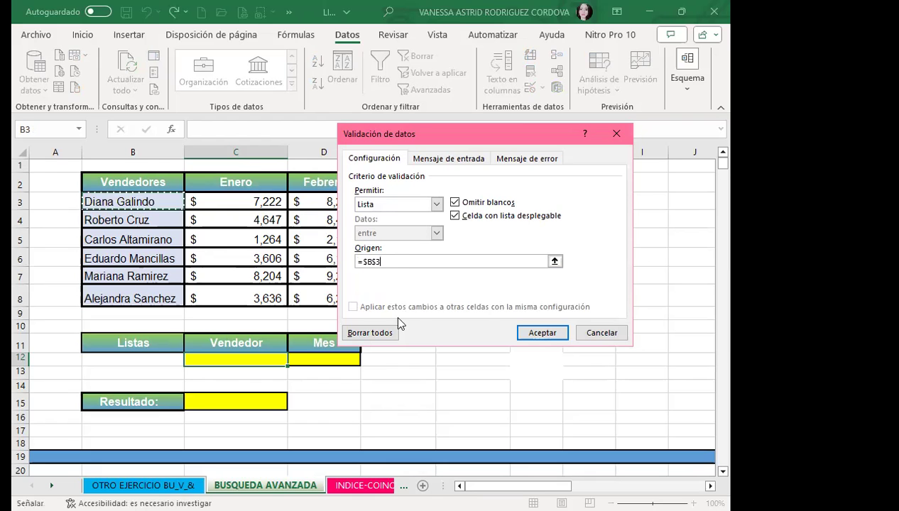
{"action": "left_click", "coordinate": [537, 333]}
Step: Give D12 a Lista validation sourced from the month headers =$C$2:$F$2, Enero to Abril
{"action": "left_click", "coordinate": [321, 359]}
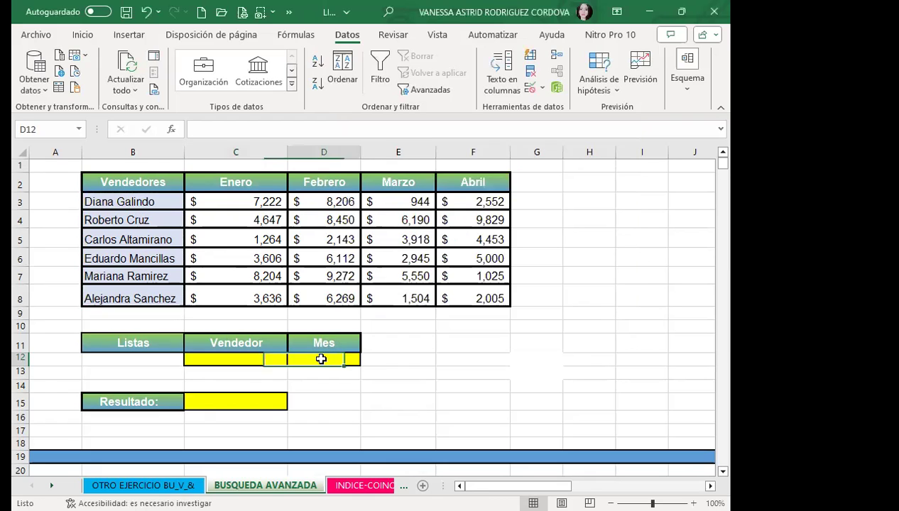
{"action": "left_click", "coordinate": [530, 88]}
{"action": "left_click", "coordinate": [438, 204]}
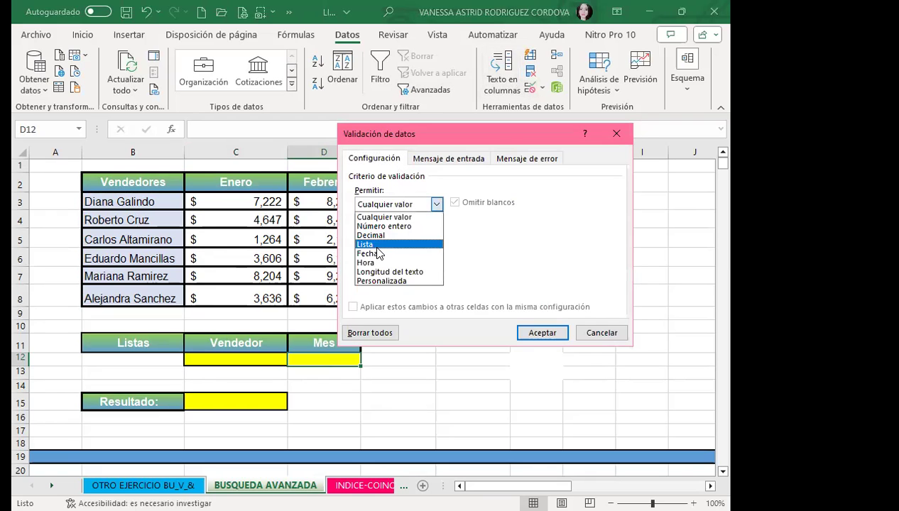
{"action": "left_click", "coordinate": [383, 244]}
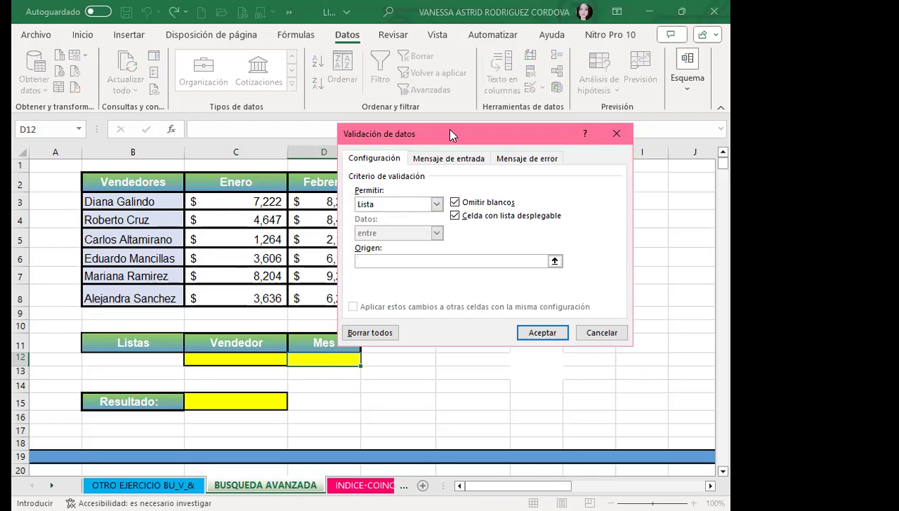
{"action": "left_click", "coordinate": [265, 182]}
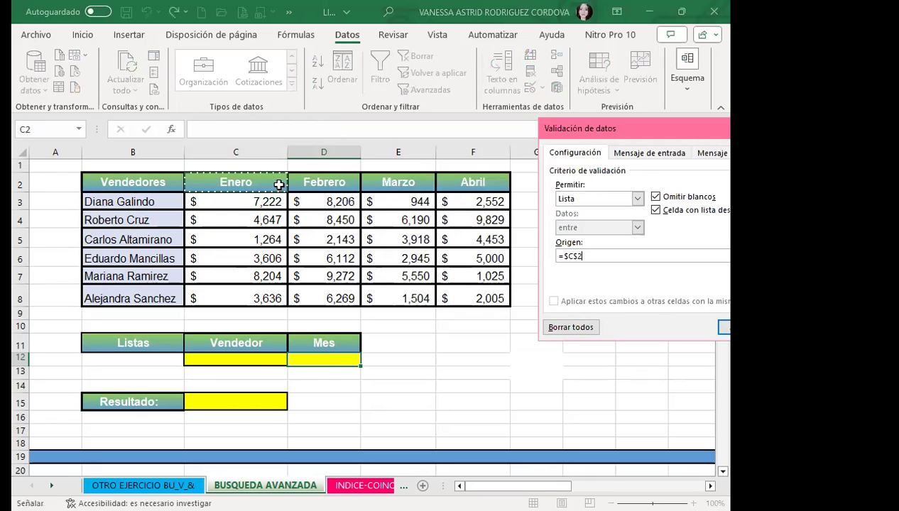
{"action": "key", "text": "shift+Right"}
{"action": "key", "text": "shift+Right"}
{"action": "key", "text": "shift+Right"}
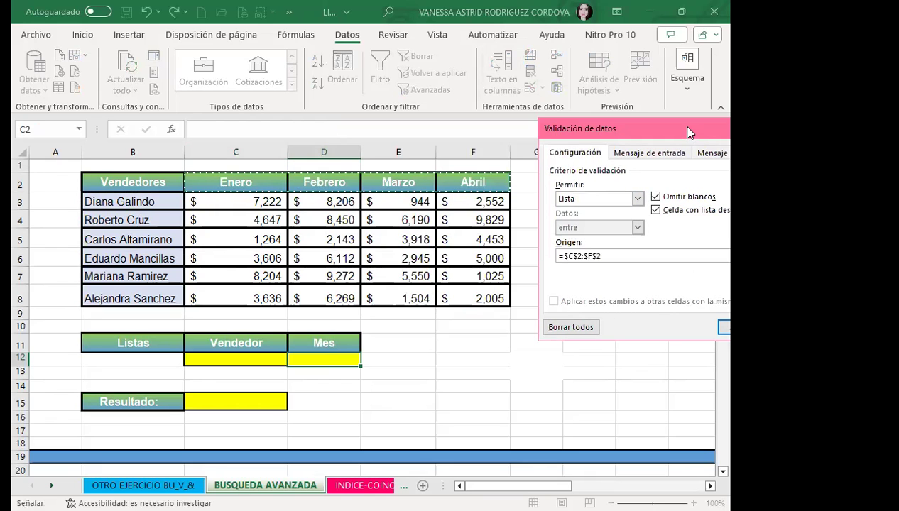
Step: Confirm the month list validation and pick the first seller from C12's dropdown
{"action": "left_click", "coordinate": [561, 329]}
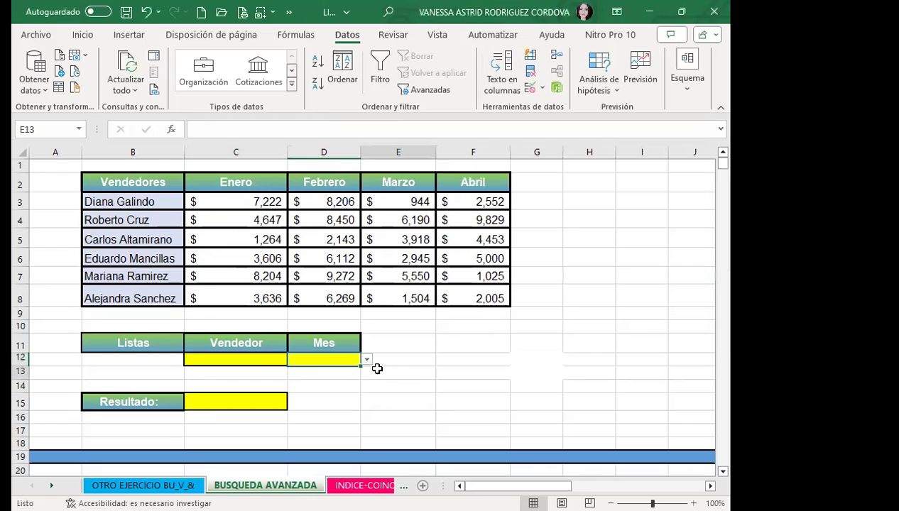
{"action": "left_click", "coordinate": [283, 360]}
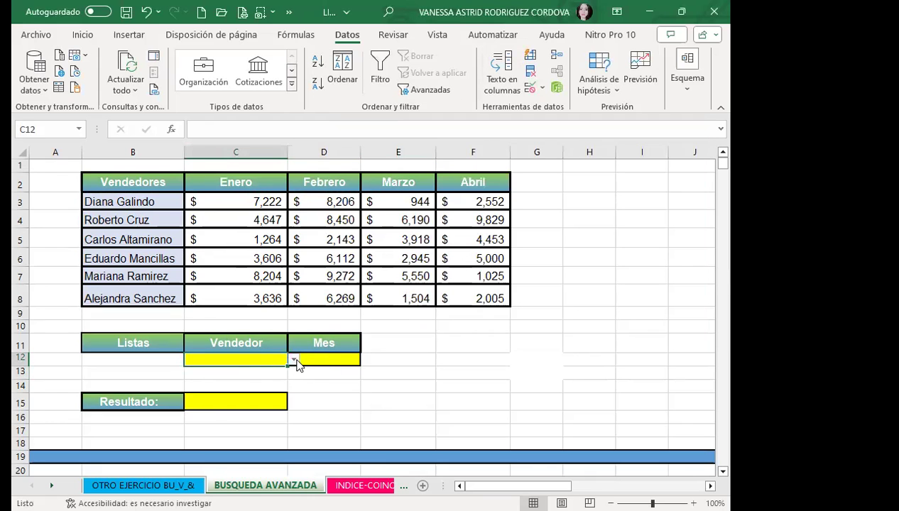
{"action": "left_click", "coordinate": [293, 360]}
{"action": "left_click", "coordinate": [225, 373]}
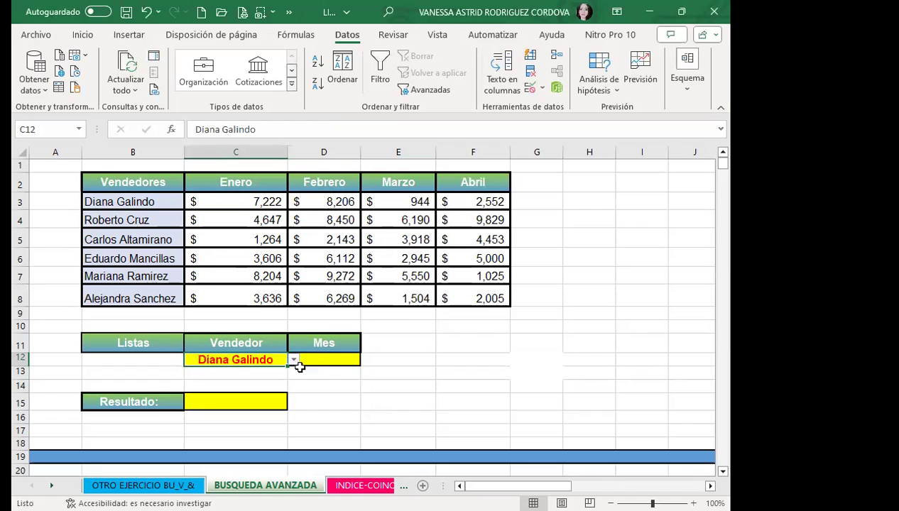
Step: Choose Enero from D12's month dropdown and check both lookup inputs
{"action": "left_click", "coordinate": [318, 359]}
{"action": "left_click", "coordinate": [367, 360]}
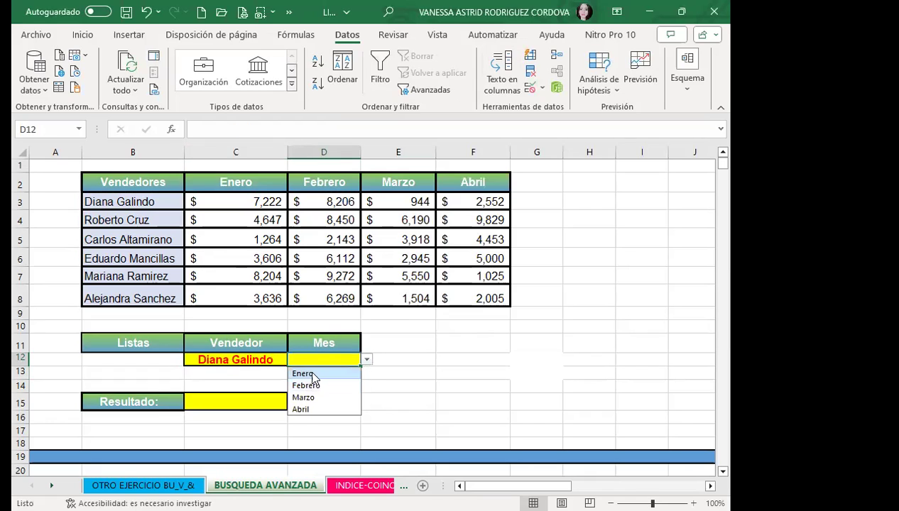
{"action": "key", "text": "Return"}
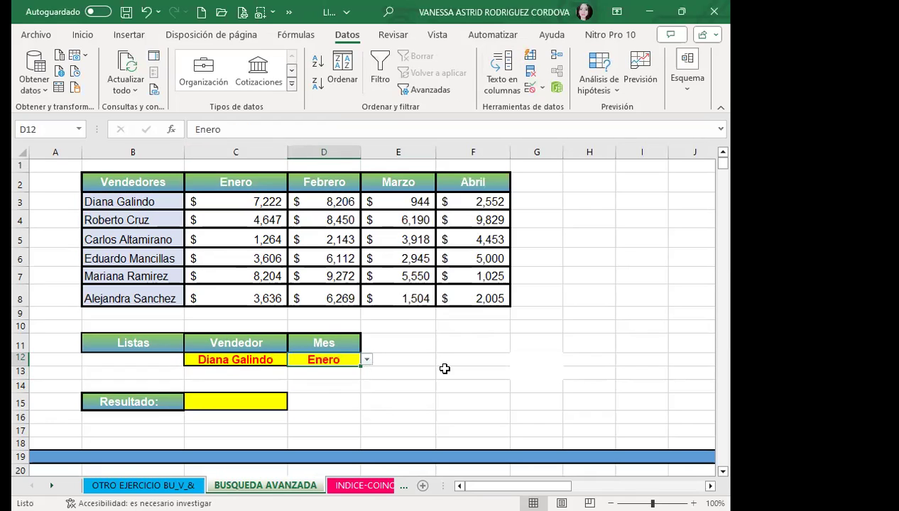
{"action": "left_click", "coordinate": [225, 362]}
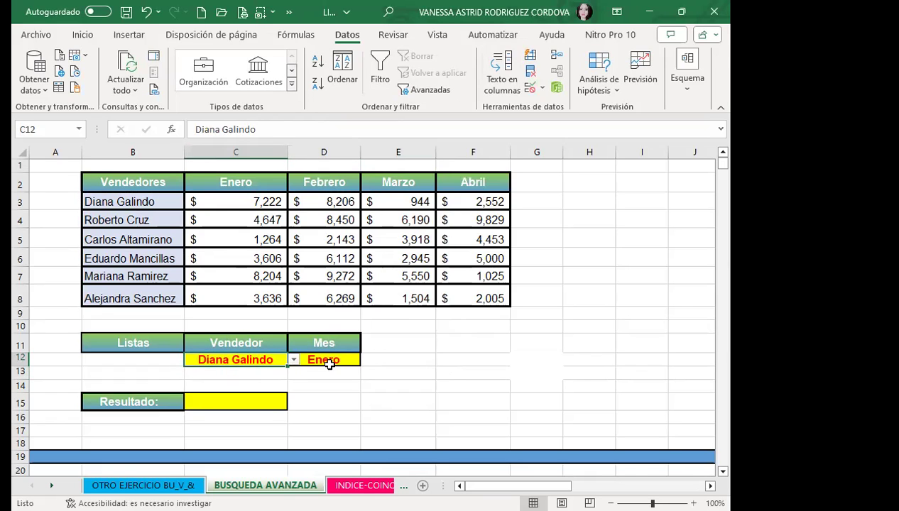
{"action": "left_click", "coordinate": [329, 364]}
{"action": "left_click", "coordinate": [264, 362]}
{"action": "left_click", "coordinate": [331, 359]}
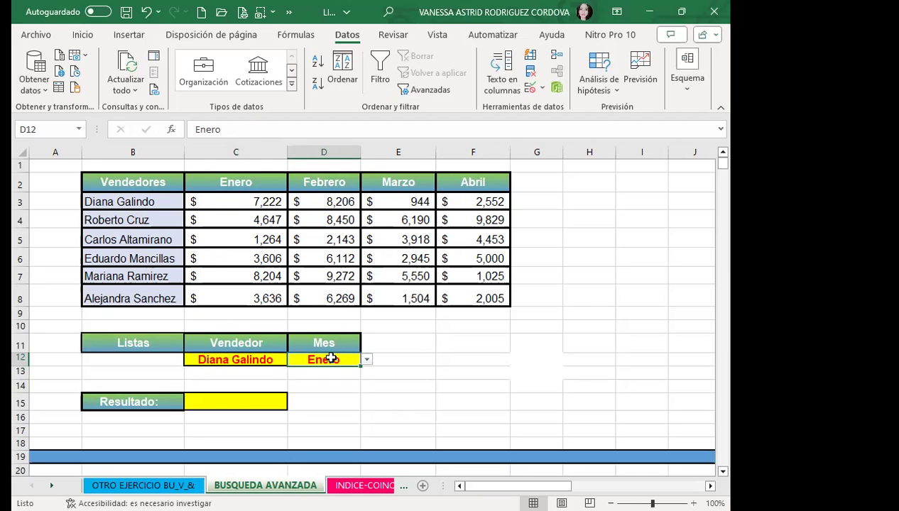
{"action": "left_click", "coordinate": [218, 402]}
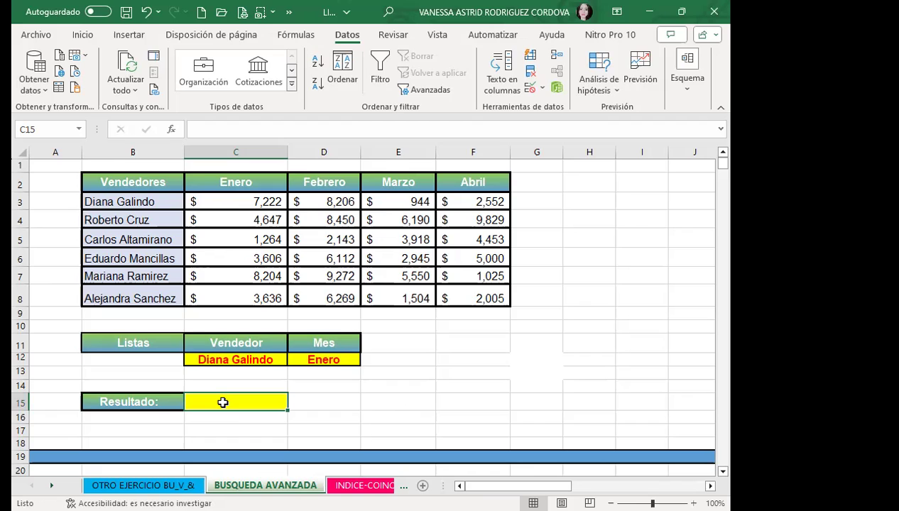
Step: Start C15's formula as =INDICE(B2:F8; using the sales table as the array, then begin typing COIN
{"action": "type", "text": "="}
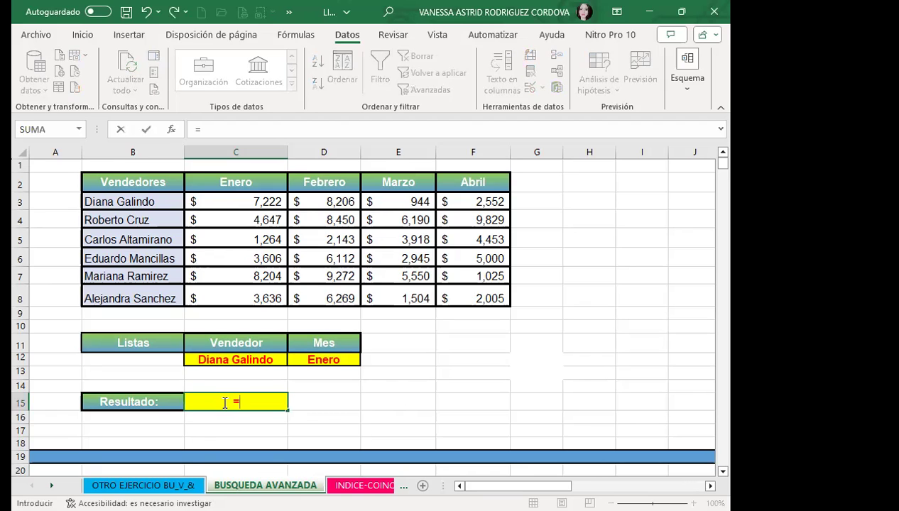
{"action": "type", "text": "I"}
{"action": "type", "text": "NDI"}
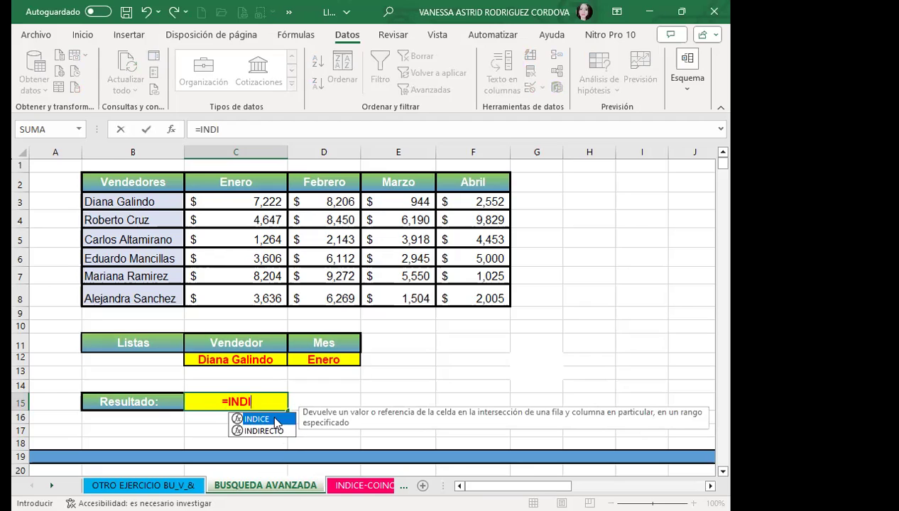
{"action": "key", "text": "Tab"}
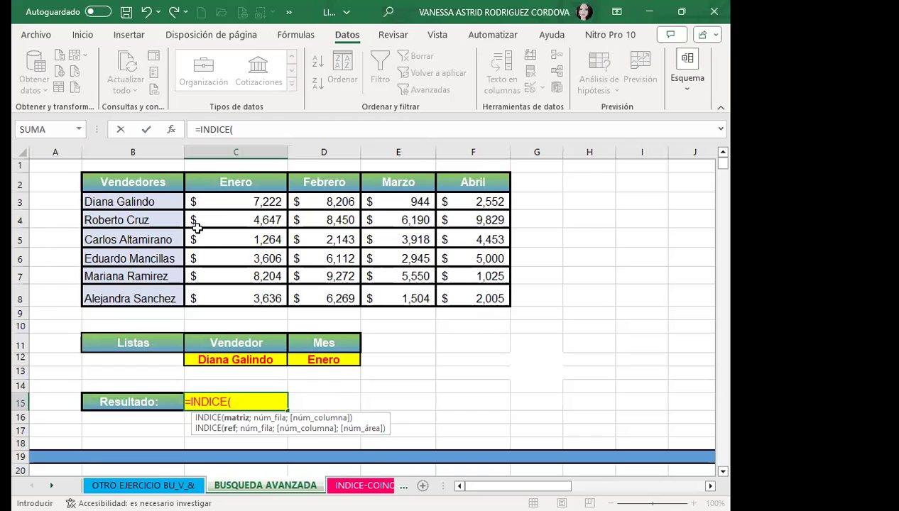
{"action": "left_click_drag", "start_coordinate": [105, 181], "coordinate": [456, 289]}
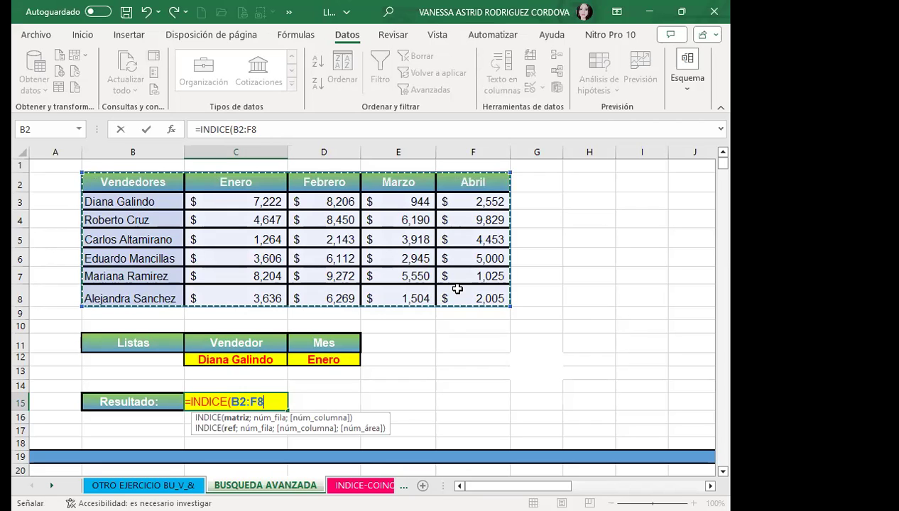
{"action": "type", "text": ";"}
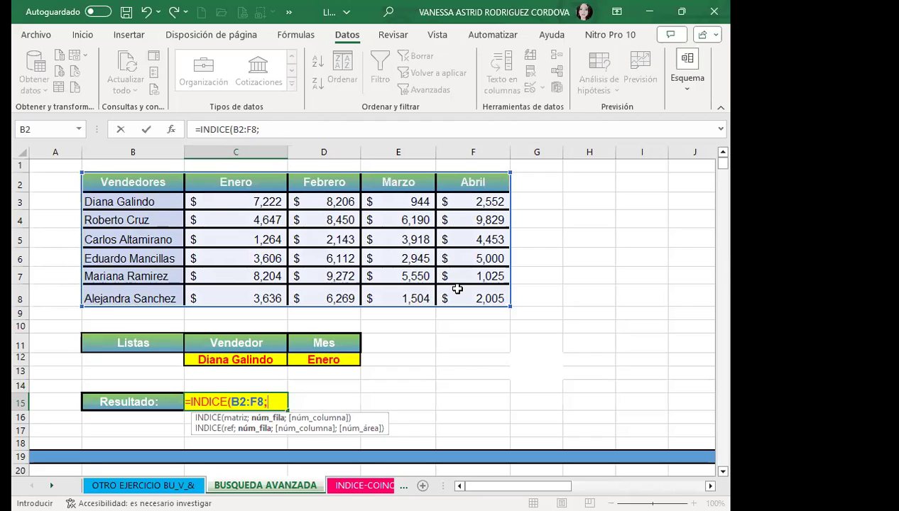
{"action": "type", "text": "C"}
{"action": "type", "text": "OIN"}
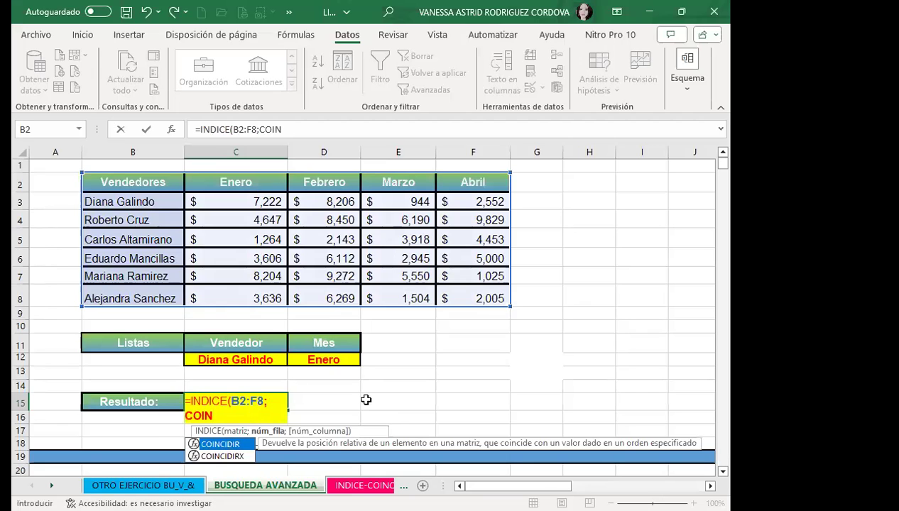
Step: Add COINCIDIR(C12;B2:B8;0) as INDICE's row argument, then begin a second COIN
{"action": "key", "text": "Tab"}
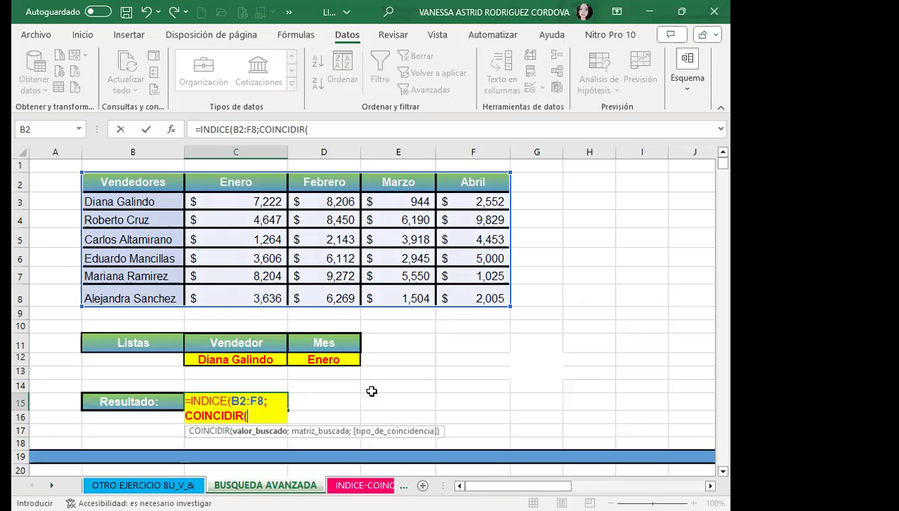
{"action": "left_click", "coordinate": [254, 359]}
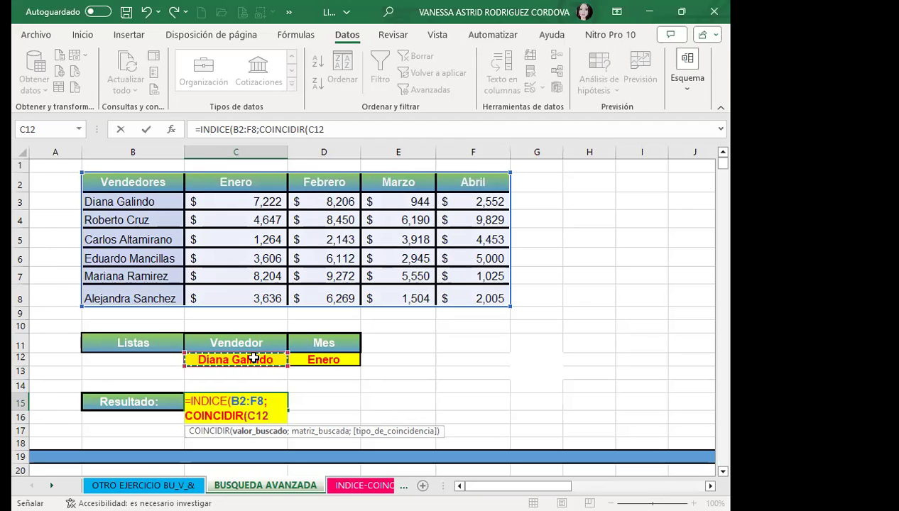
{"action": "type", "text": ";"}
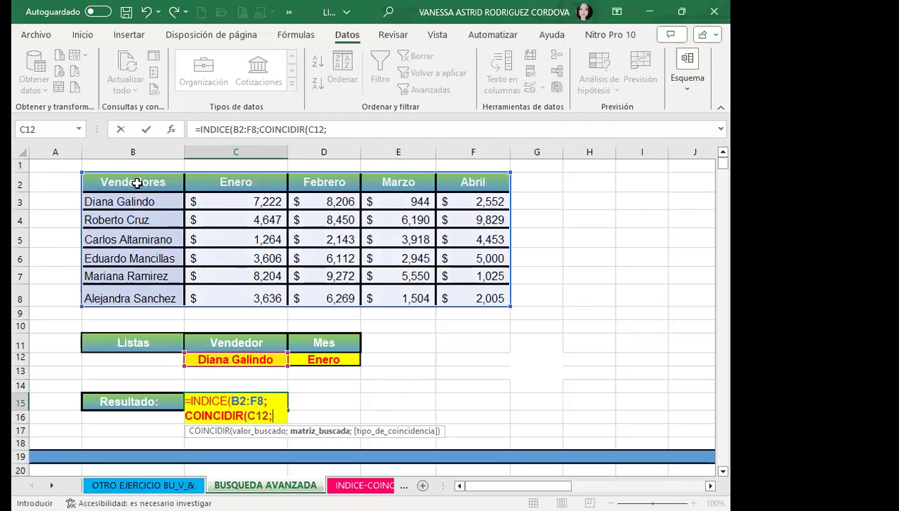
{"action": "left_click_drag", "start_coordinate": [137, 184], "coordinate": [129, 287]}
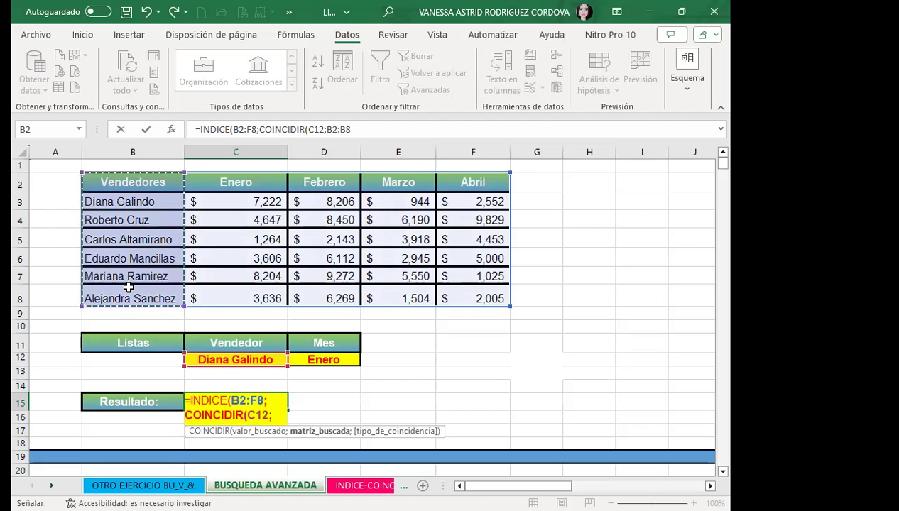
{"action": "type", "text": ";"}
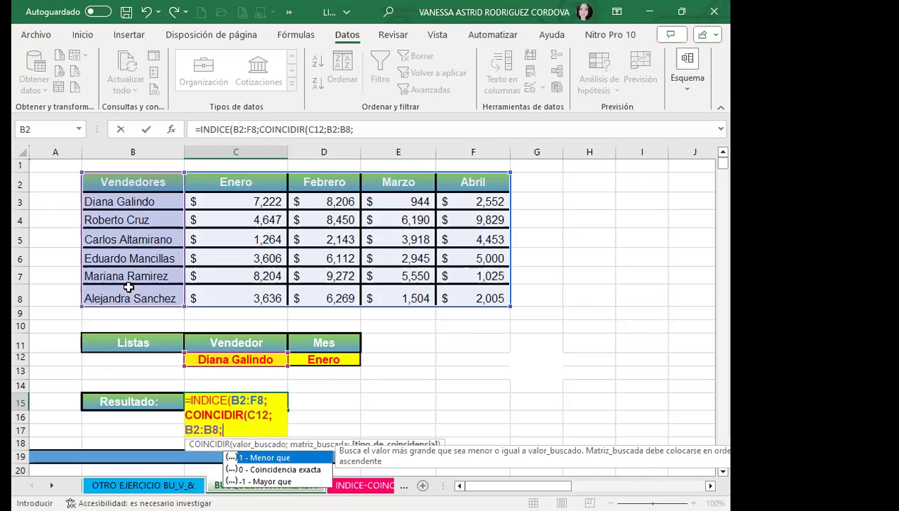
{"action": "type", "text": "0"}
{"action": "type", "text": ")"}
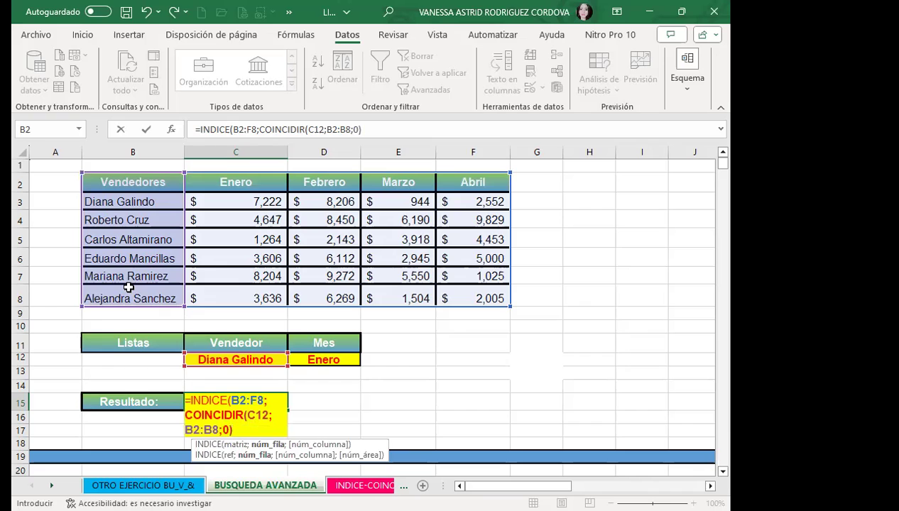
{"action": "type", "text": ";"}
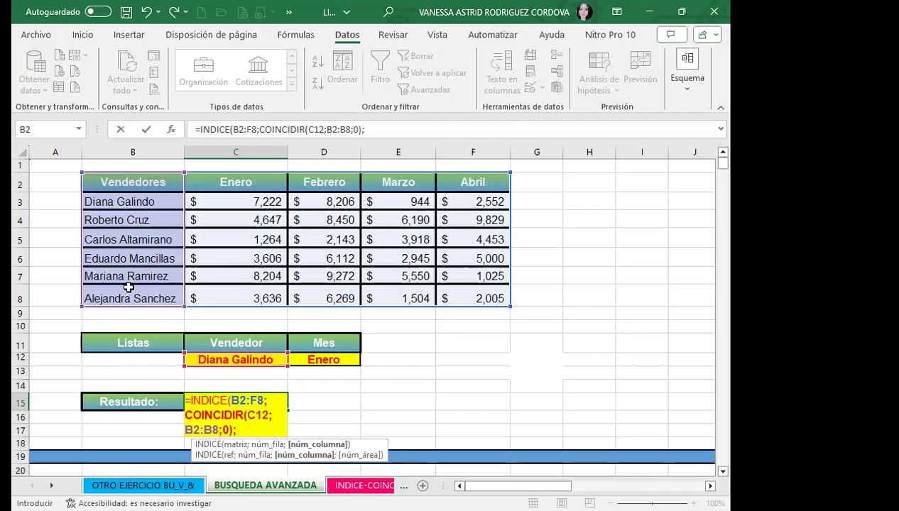
{"action": "type", "text": "C"}
{"action": "type", "text": "OIN"}
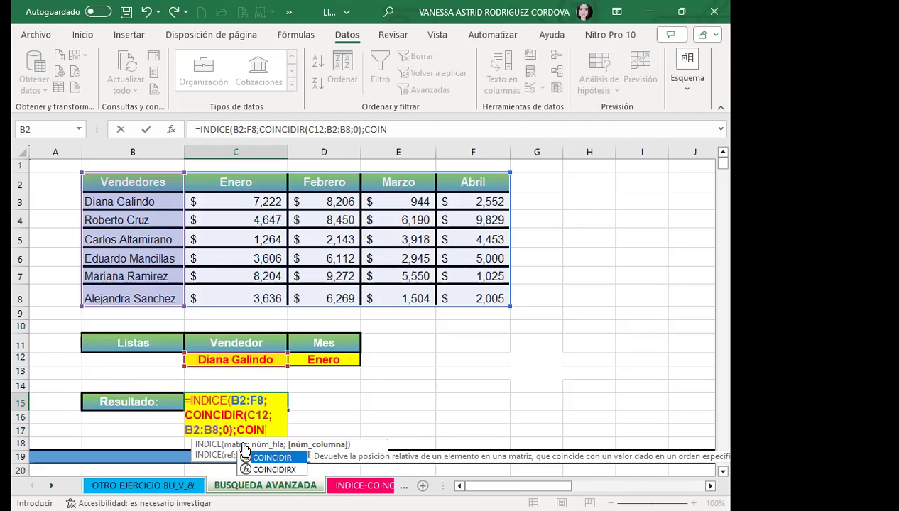
{"action": "double_click", "coordinate": [249, 458]}
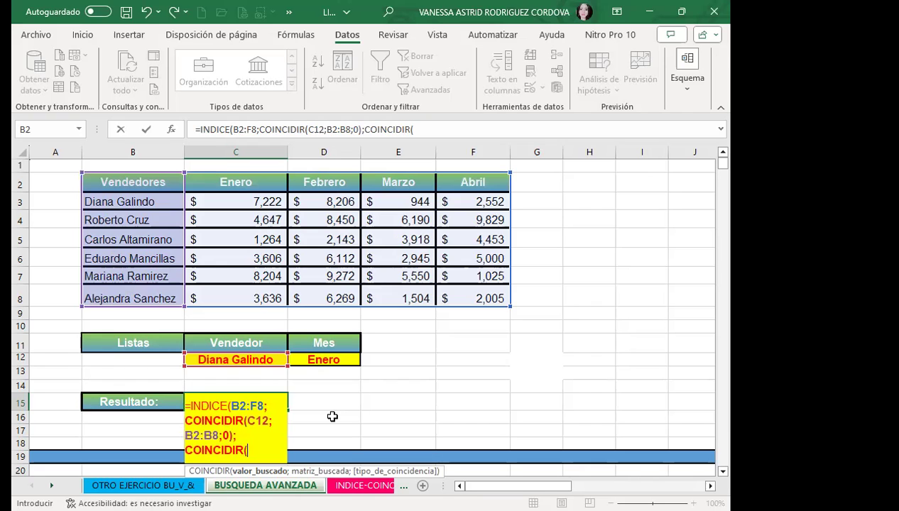
{"action": "left_click", "coordinate": [345, 359]}
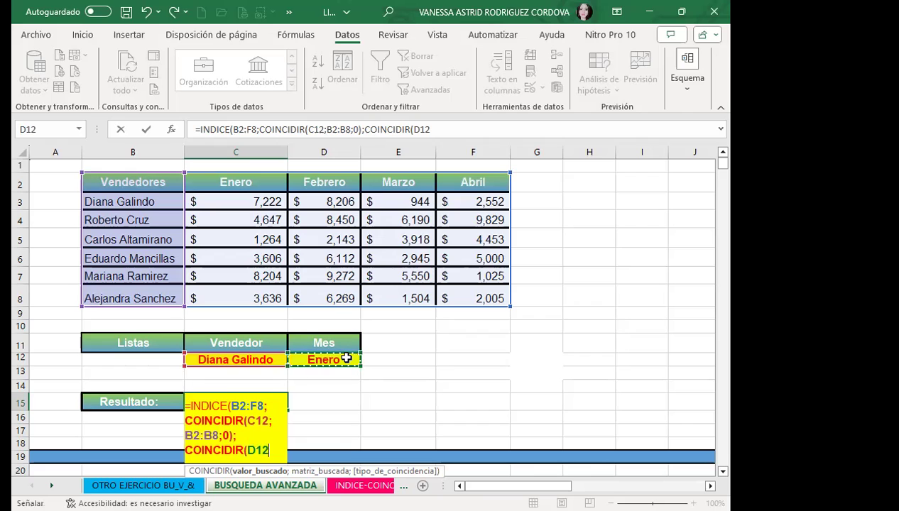
{"action": "type", "text": ";"}
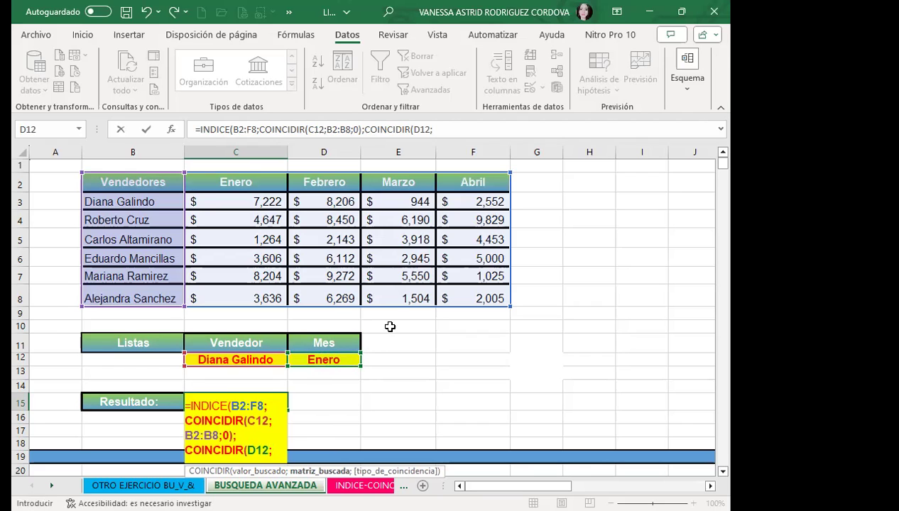
{"action": "left_click", "coordinate": [152, 182]}
{"action": "left_click_drag", "start_coordinate": [152, 182], "coordinate": [461, 187]}
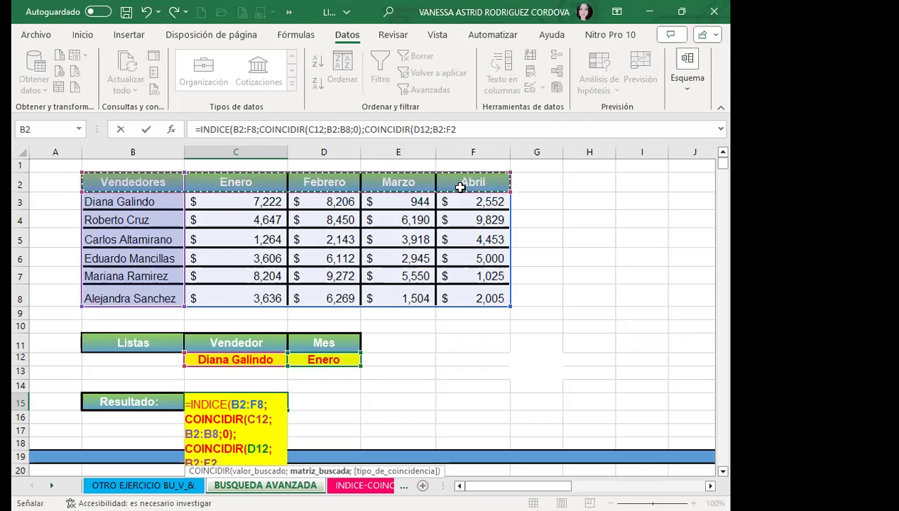
{"action": "type", "text": ";"}
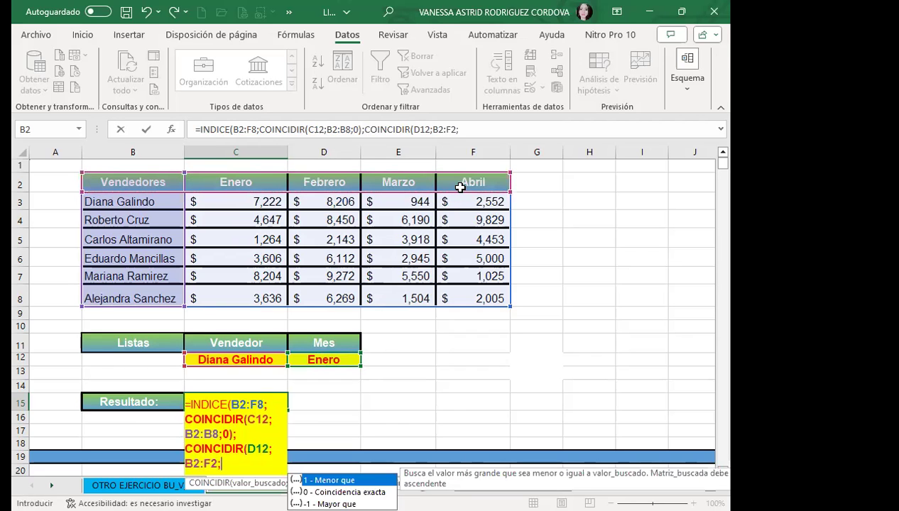
{"action": "type", "text": "0"}
{"action": "type", "text": ")"}
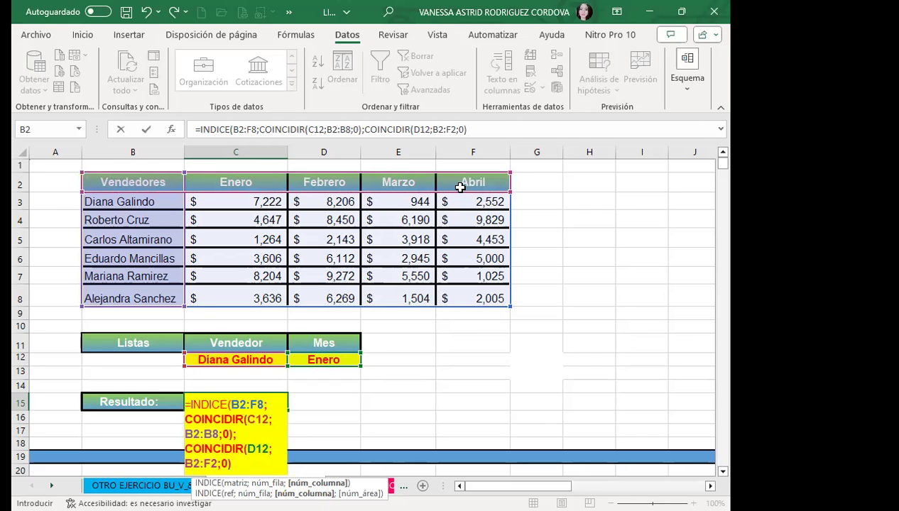
{"action": "type", "text": ")"}
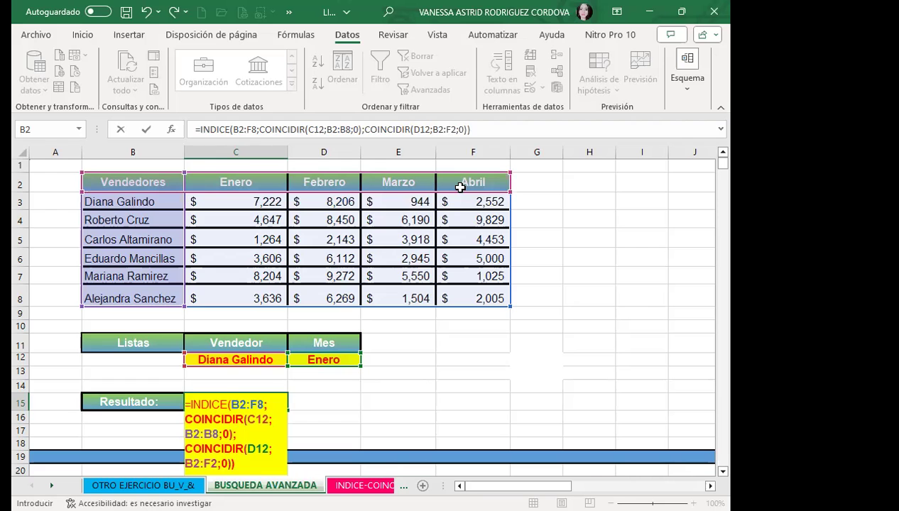
{"action": "key", "text": "Return"}
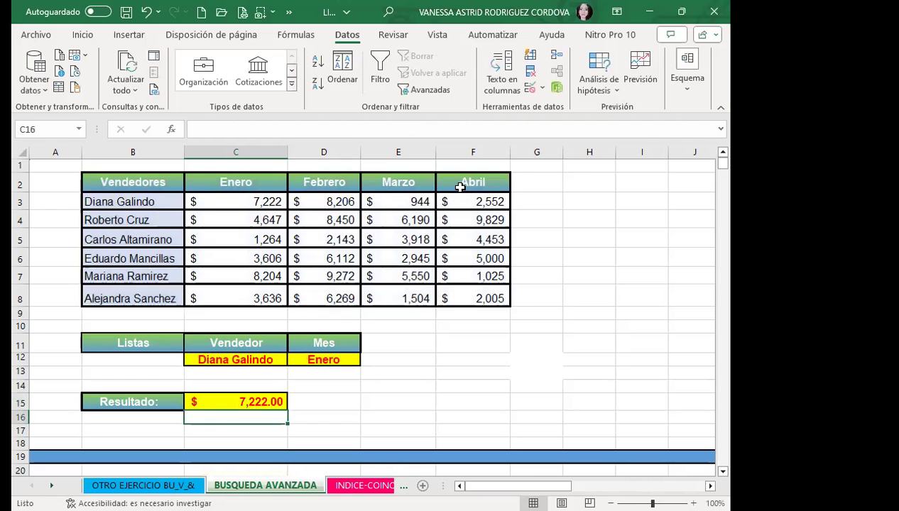
{"action": "left_click", "coordinate": [220, 401]}
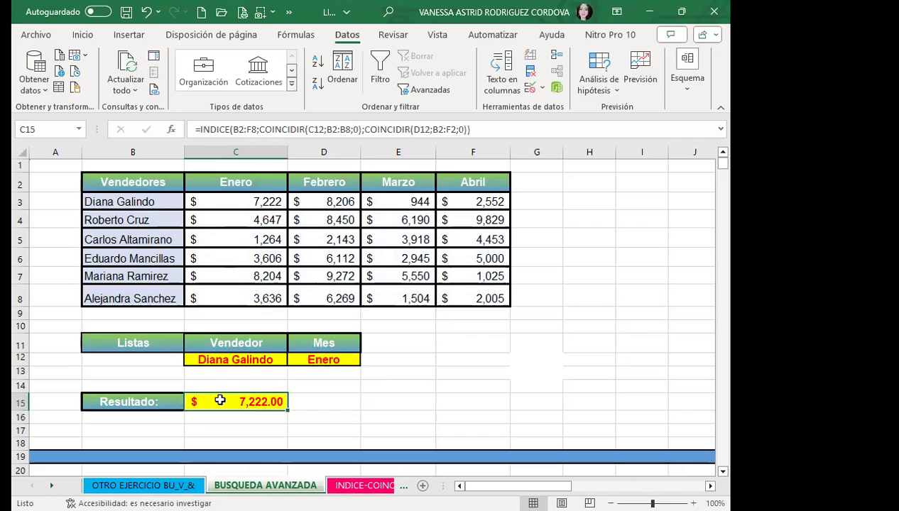
{"action": "left_click", "coordinate": [207, 202]}
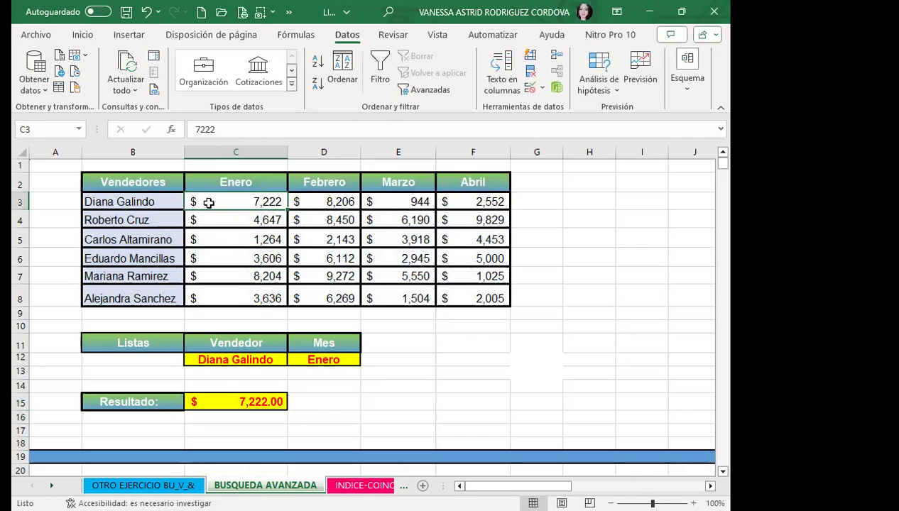
{"action": "left_click", "coordinate": [225, 403]}
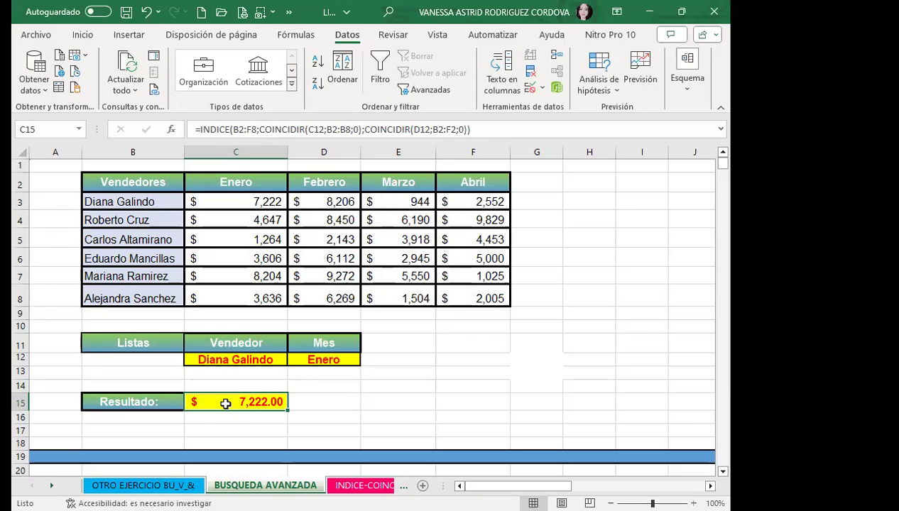
Step: Pick the last seller in C12 and Abril in D12, so Resultado shows $2,005.00
{"action": "left_click", "coordinate": [262, 360]}
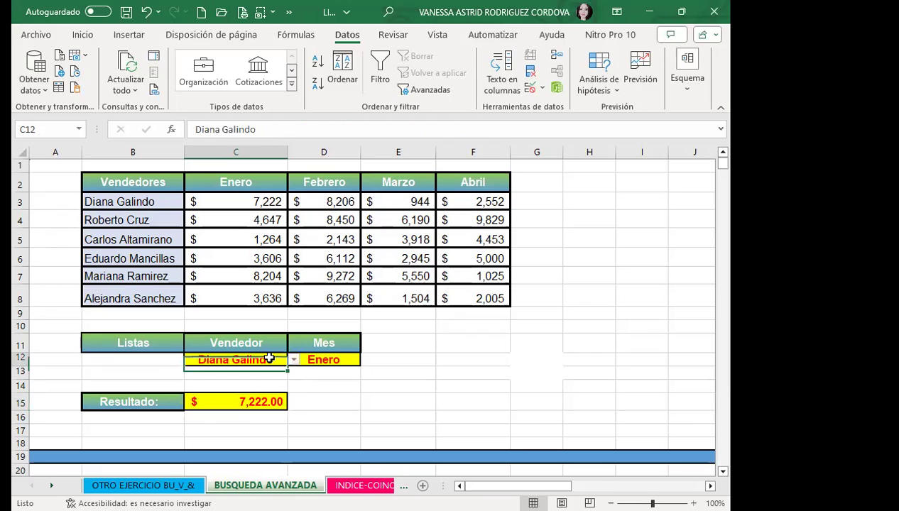
{"action": "left_click", "coordinate": [293, 360]}
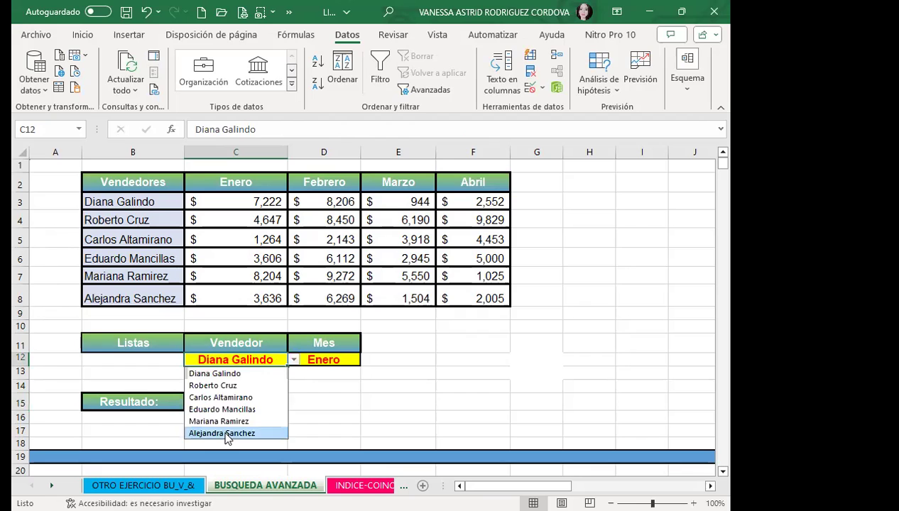
{"action": "left_click", "coordinate": [226, 432]}
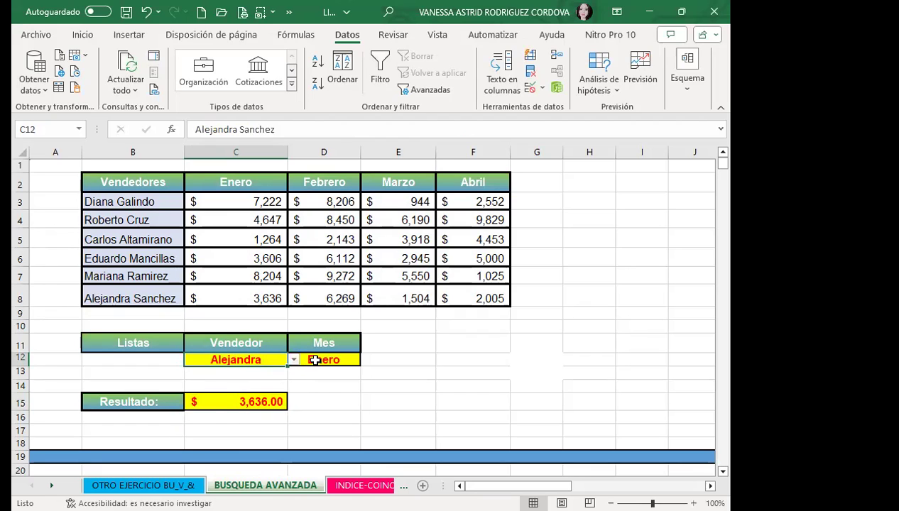
{"action": "left_click", "coordinate": [309, 360]}
{"action": "left_click", "coordinate": [367, 360]}
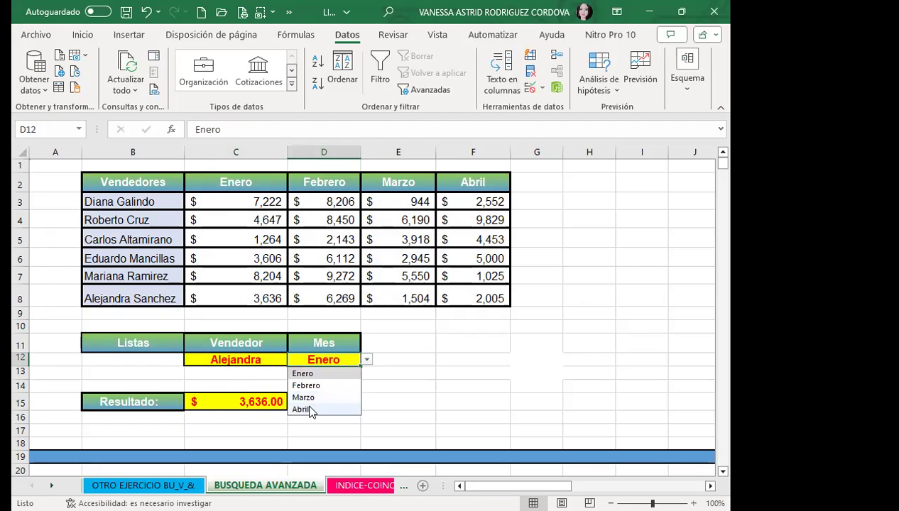
{"action": "left_click", "coordinate": [311, 411]}
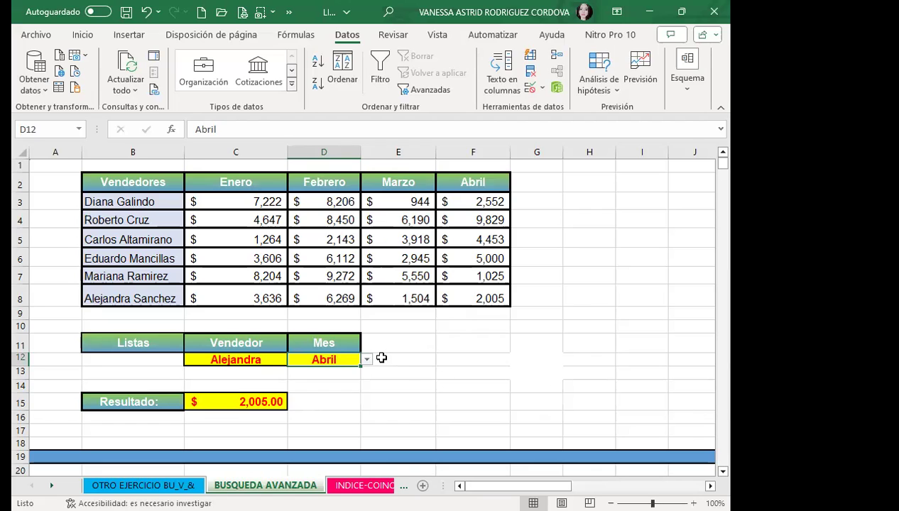
{"action": "left_click", "coordinate": [412, 374]}
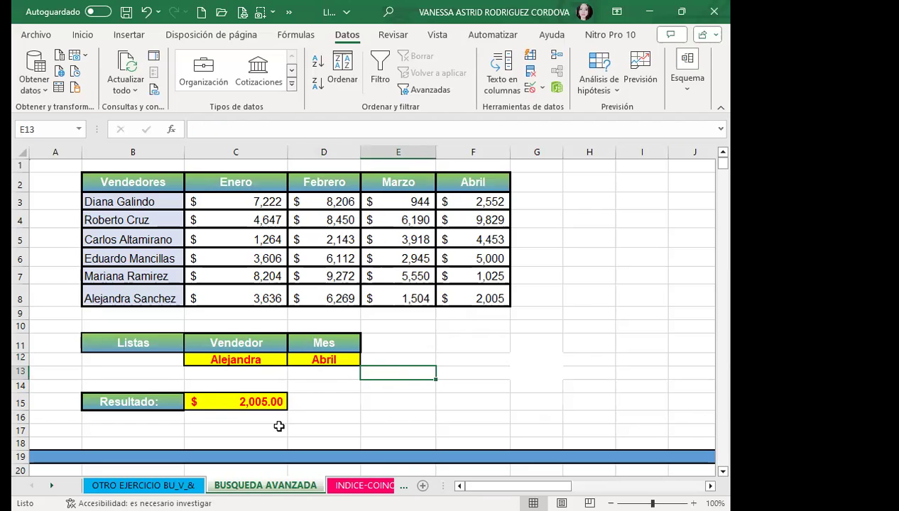
Step: Highlight the sales table B2:F8 referenced by the C15 result formula
{"action": "left_click", "coordinate": [228, 405]}
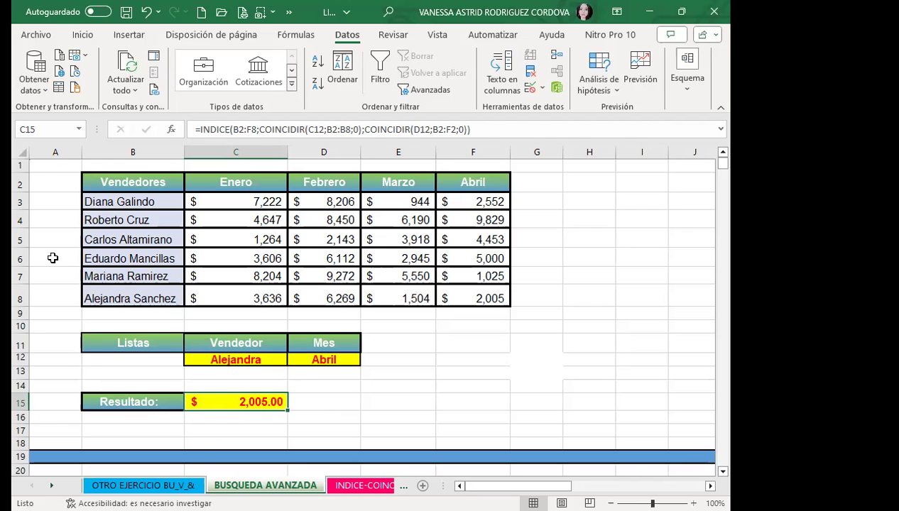
{"action": "left_click", "coordinate": [124, 178]}
{"action": "left_click_drag", "start_coordinate": [124, 178], "coordinate": [452, 295]}
{"action": "left_click", "coordinate": [451, 295]}
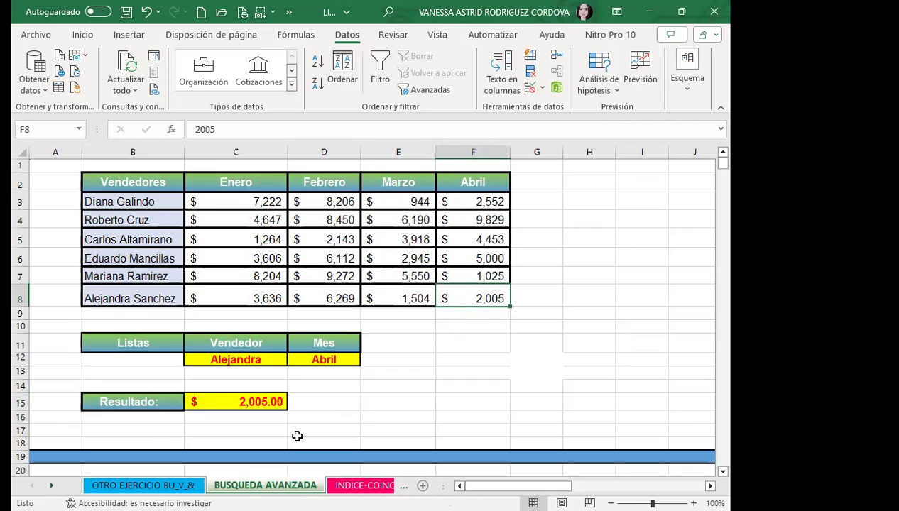
{"action": "left_click", "coordinate": [272, 397]}
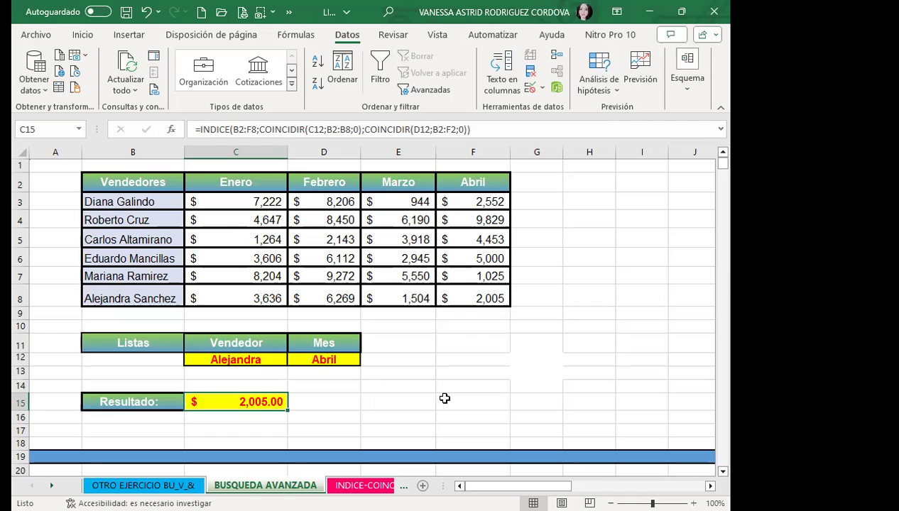
Step: Scroll down to the second, empty Listas/COINCIDIR/Resultado block
{"action": "scroll", "coordinate": [397, 383], "scroll_direction": "down", "scroll_amount": 1}
{"action": "scroll", "coordinate": [355, 341], "scroll_direction": "down", "scroll_amount": 2}
{"action": "scroll", "coordinate": [324, 305], "scroll_direction": "down", "scroll_amount": 1}
{"action": "scroll", "coordinate": [323, 297], "scroll_direction": "down", "scroll_amount": 1}
Step: Give C26 a list validation sourced from the seller names =$B$3:$B$8
{"action": "left_click", "coordinate": [272, 295]}
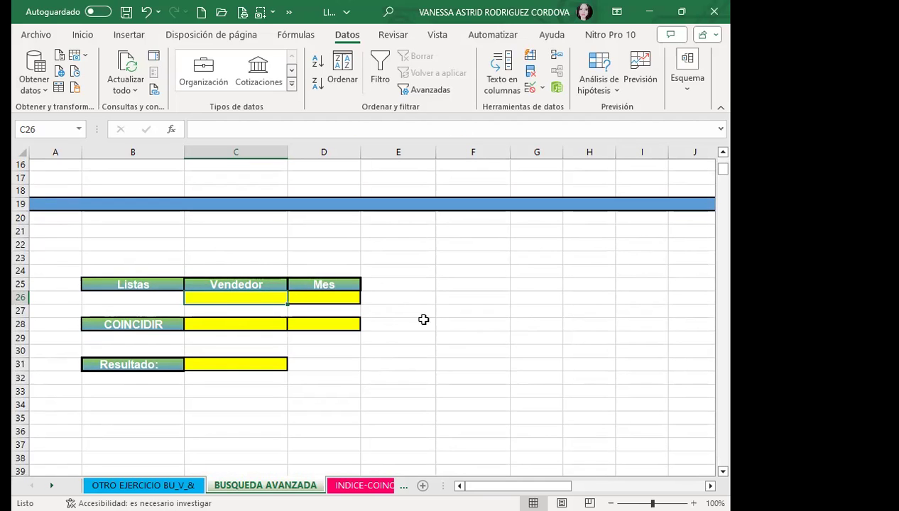
{"action": "left_click", "coordinate": [533, 87]}
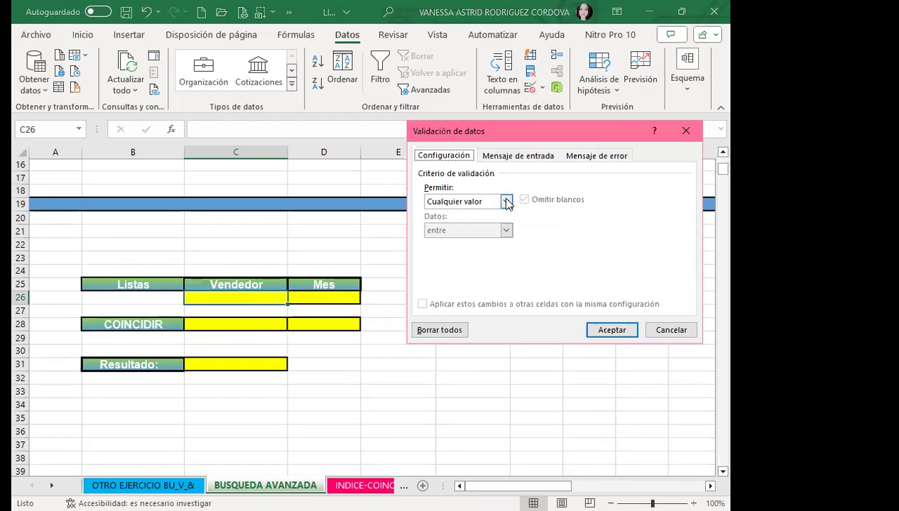
{"action": "left_click", "coordinate": [506, 202]}
{"action": "left_click", "coordinate": [454, 240]}
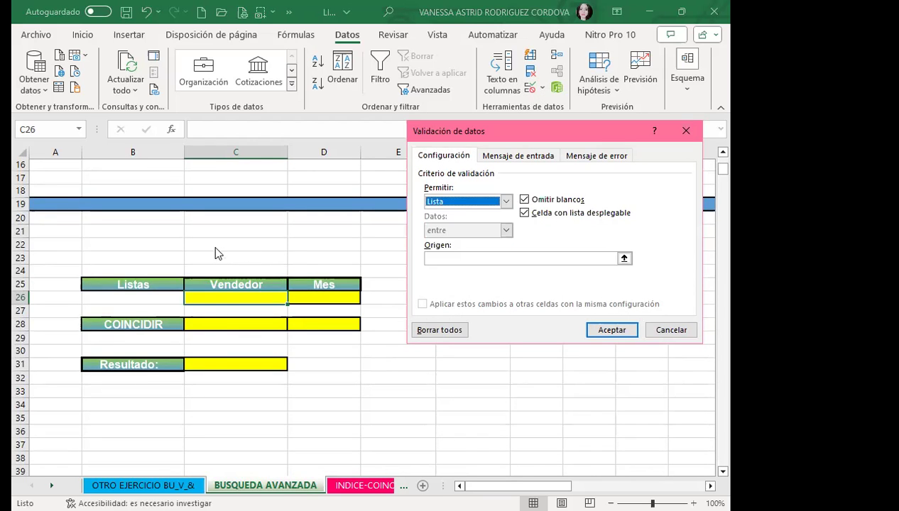
{"action": "left_click", "coordinate": [429, 258]}
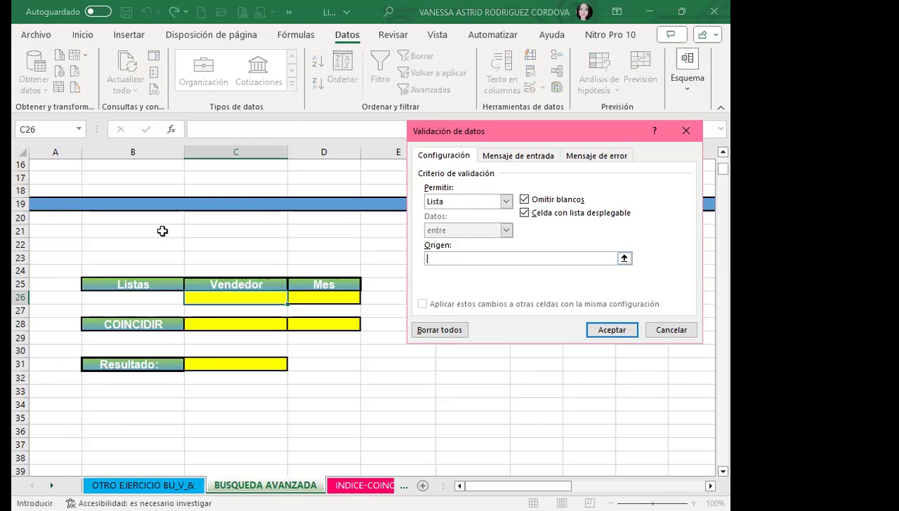
{"action": "scroll", "coordinate": [163, 231], "scroll_direction": "up", "scroll_amount": 1}
{"action": "scroll", "coordinate": [158, 226], "scroll_direction": "up", "scroll_amount": 3}
{"action": "scroll", "coordinate": [149, 227], "scroll_direction": "up", "scroll_amount": 1}
{"action": "left_click", "coordinate": [151, 202]}
{"action": "left_click_drag", "start_coordinate": [151, 202], "coordinate": [169, 293]}
{"action": "left_click", "coordinate": [604, 331]}
{"action": "scroll", "coordinate": [303, 367], "scroll_direction": "down", "scroll_amount": 1}
{"action": "scroll", "coordinate": [306, 376], "scroll_direction": "down", "scroll_amount": 3}
Step: Give D26 a list validation sourced from the month headers =$C$2:$F$2
{"action": "left_click", "coordinate": [325, 380]}
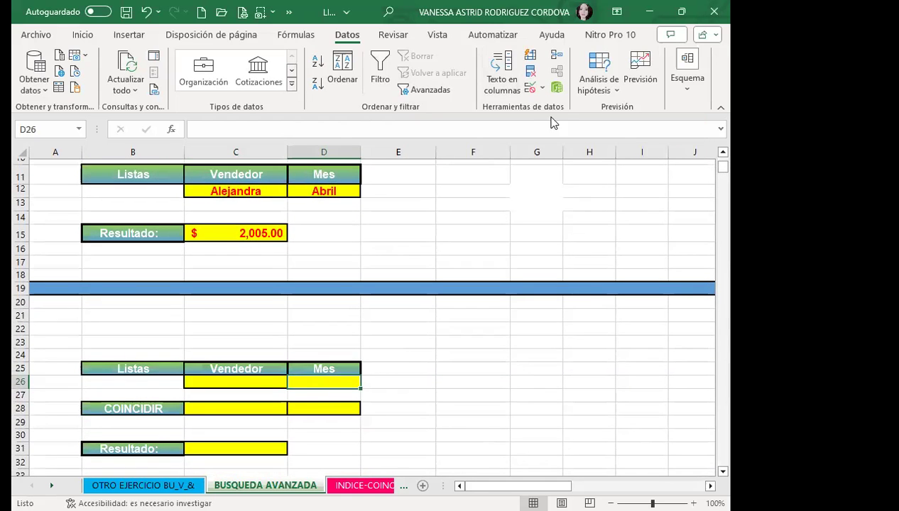
{"action": "left_click", "coordinate": [529, 88]}
{"action": "left_click", "coordinate": [476, 203]}
{"action": "left_click", "coordinate": [442, 241]}
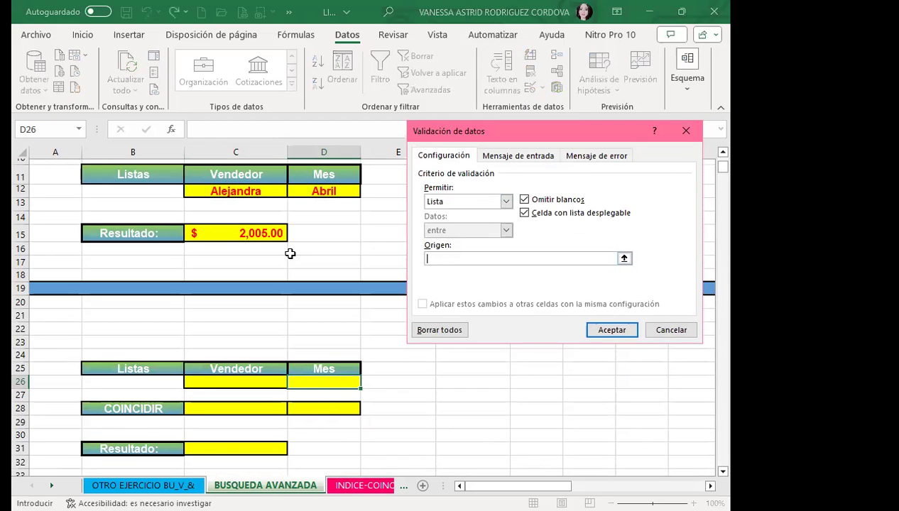
{"action": "scroll", "coordinate": [289, 254], "scroll_direction": "up", "scroll_amount": 3}
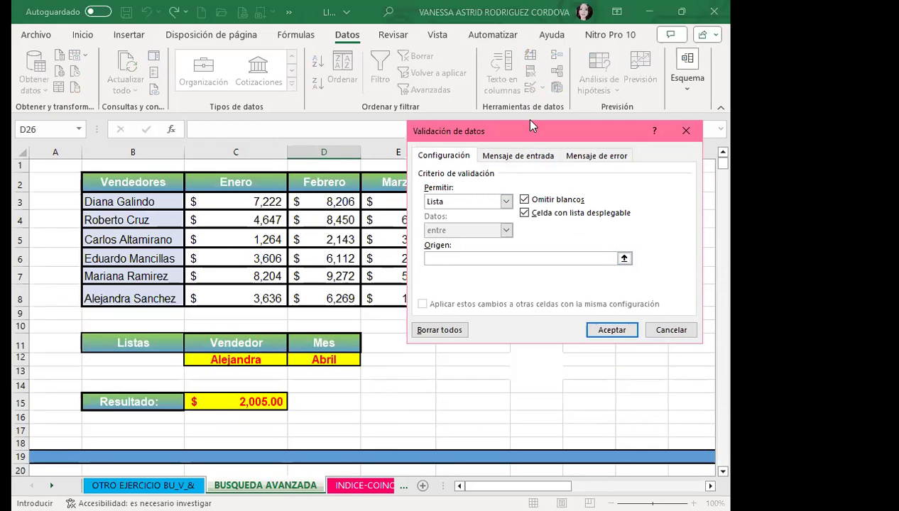
{"action": "left_click_drag", "start_coordinate": [531, 126], "coordinate": [529, 234]}
{"action": "left_click_drag", "start_coordinate": [469, 184], "coordinate": [236, 182]}
{"action": "left_click", "coordinate": [611, 433]}
{"action": "scroll", "coordinate": [357, 377], "scroll_direction": "down", "scroll_amount": 2}
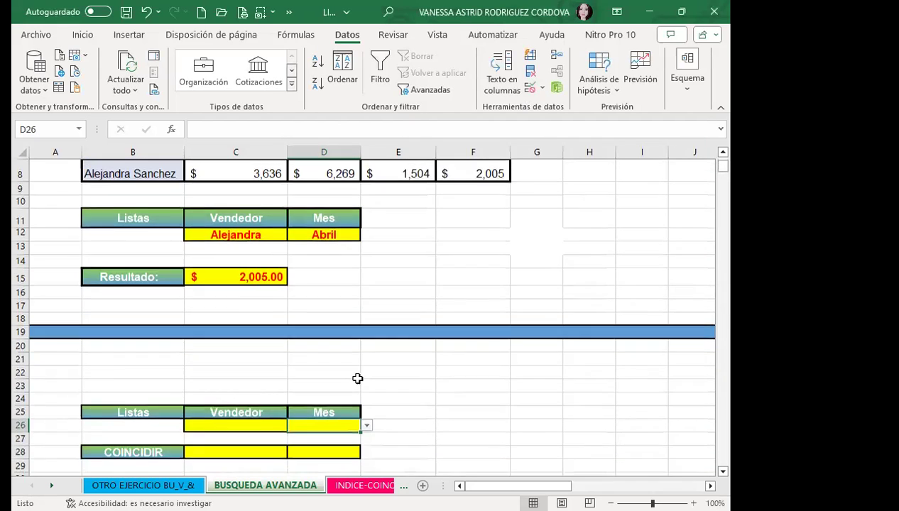
{"action": "scroll", "coordinate": [267, 355], "scroll_direction": "down", "scroll_amount": 3}
Step: Choose the first seller in C26 and Enero in D26 from their dropdowns
{"action": "left_click", "coordinate": [261, 302]}
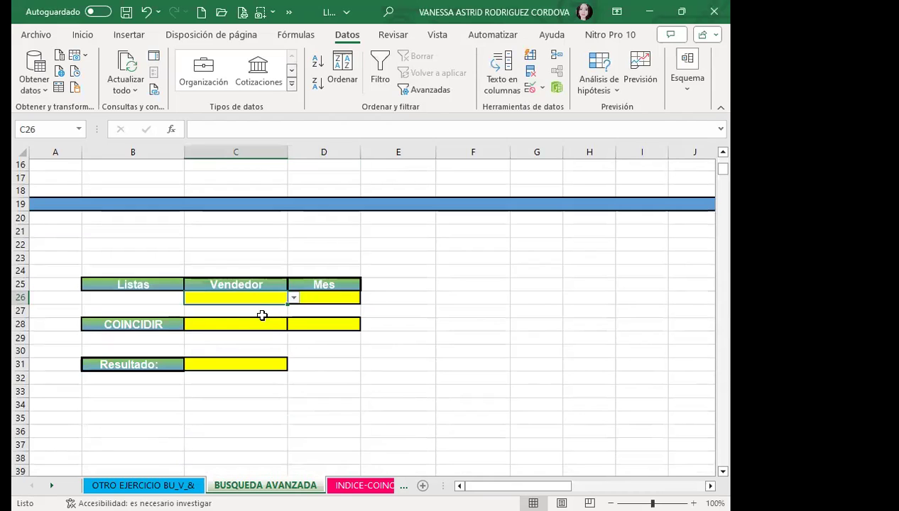
{"action": "key", "text": "alt+Down"}
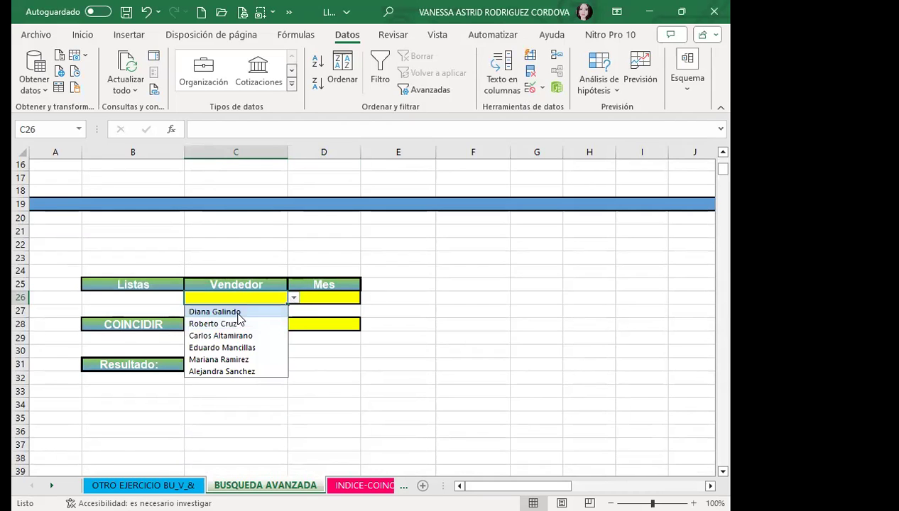
{"action": "left_click", "coordinate": [215, 312]}
{"action": "left_click", "coordinate": [349, 297]}
{"action": "left_click", "coordinate": [367, 299]}
{"action": "left_click", "coordinate": [321, 313]}
{"action": "left_click", "coordinate": [247, 327]}
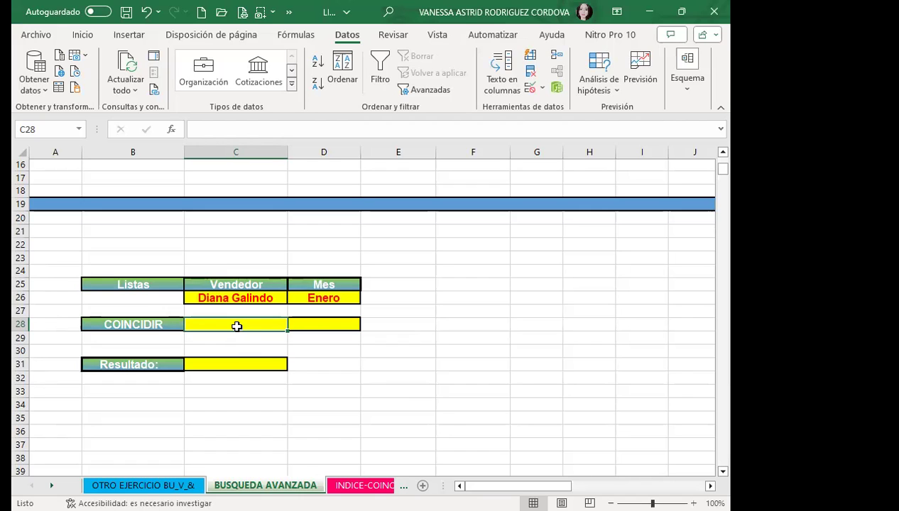
Step: Enter =COINCIDIR(C26;B2:B8;0) in C28 for the seller's exact-match row position
{"action": "type", "text": "="}
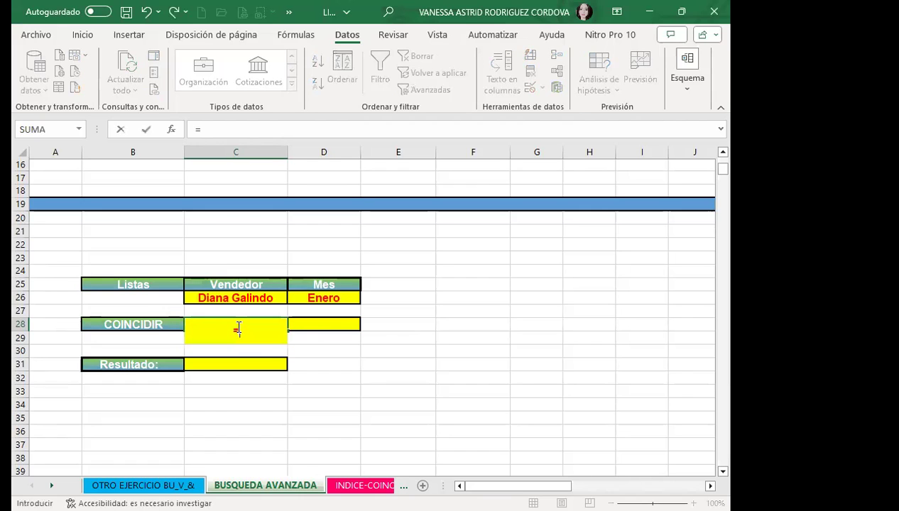
{"action": "type", "text": "C"}
{"action": "type", "text": "OIN"}
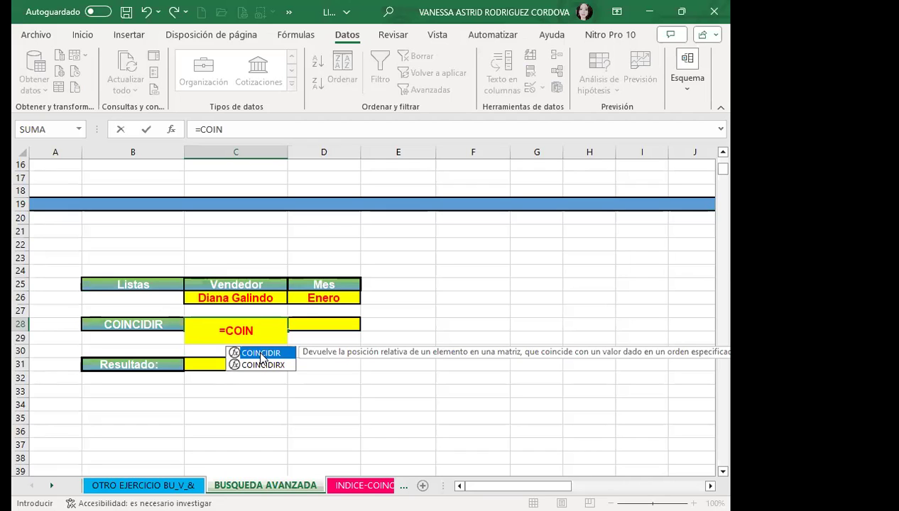
{"action": "key", "text": "Tab"}
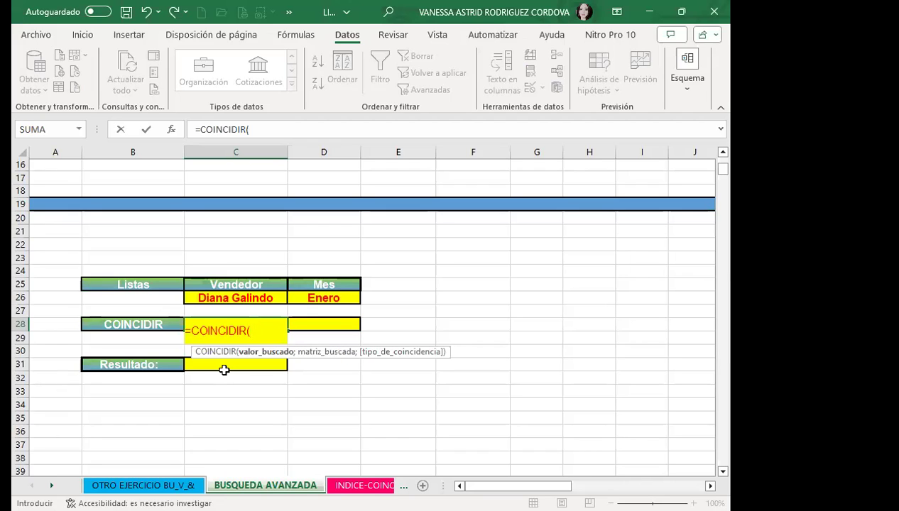
{"action": "left_click", "coordinate": [238, 298]}
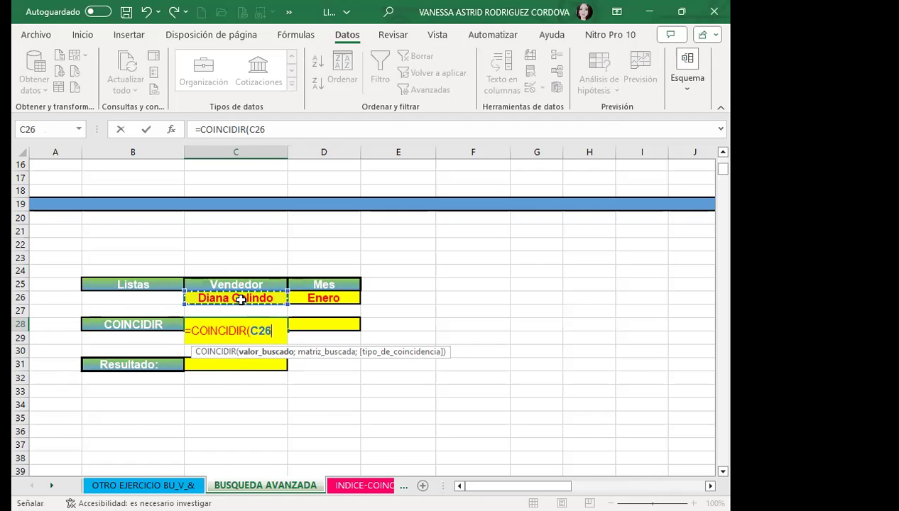
{"action": "type", "text": ";"}
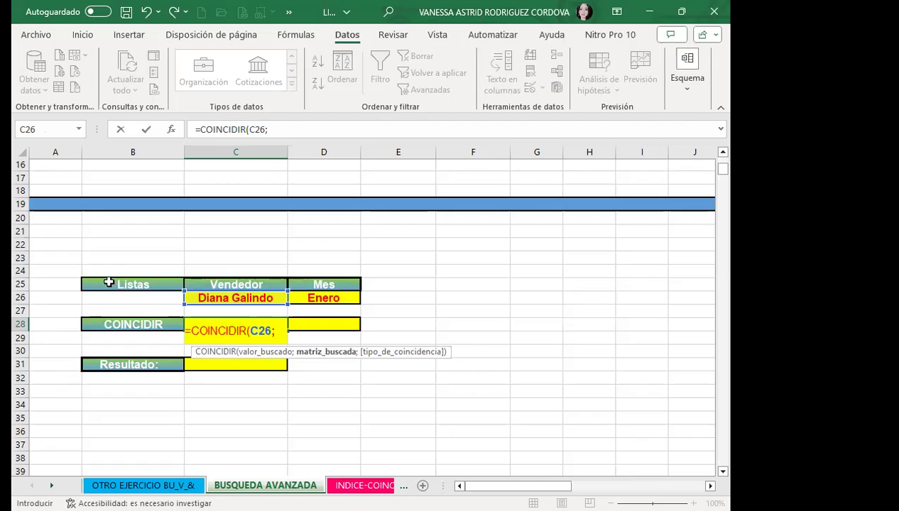
{"action": "scroll", "coordinate": [99, 273], "scroll_direction": "up", "scroll_amount": 3}
{"action": "scroll", "coordinate": [107, 264], "scroll_direction": "up", "scroll_amount": 3}
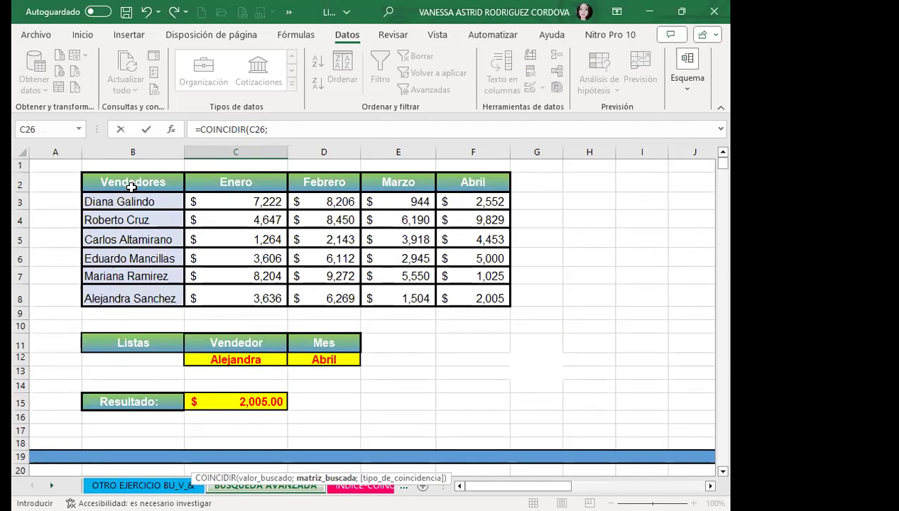
{"action": "left_click_drag", "start_coordinate": [137, 182], "coordinate": [140, 298]}
{"action": "scroll", "coordinate": [376, 363], "scroll_direction": "down", "scroll_amount": 3}
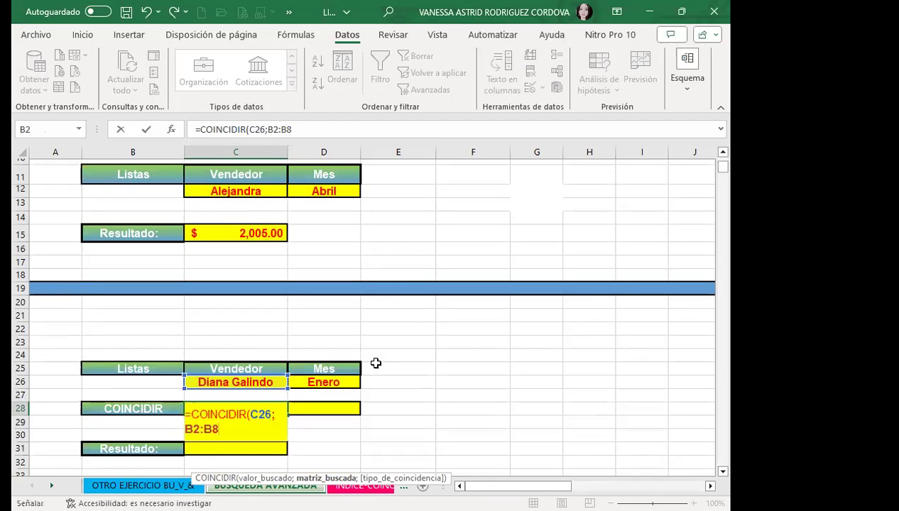
{"action": "scroll", "coordinate": [374, 357], "scroll_direction": "down", "scroll_amount": 1}
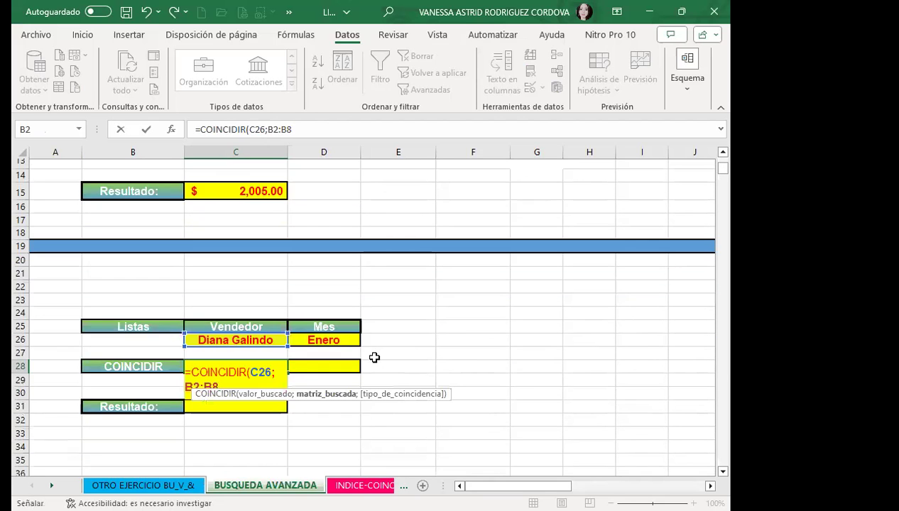
{"action": "type", "text": ";0"}
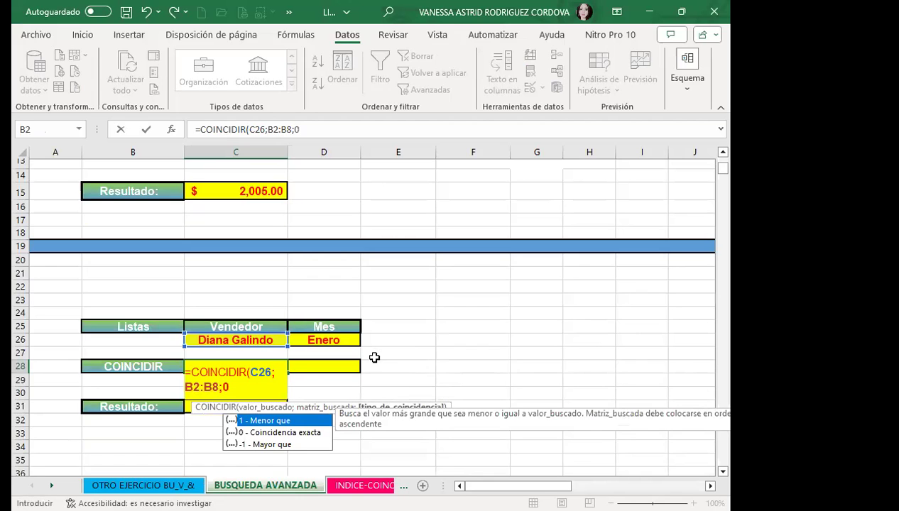
{"action": "type", "text": ")"}
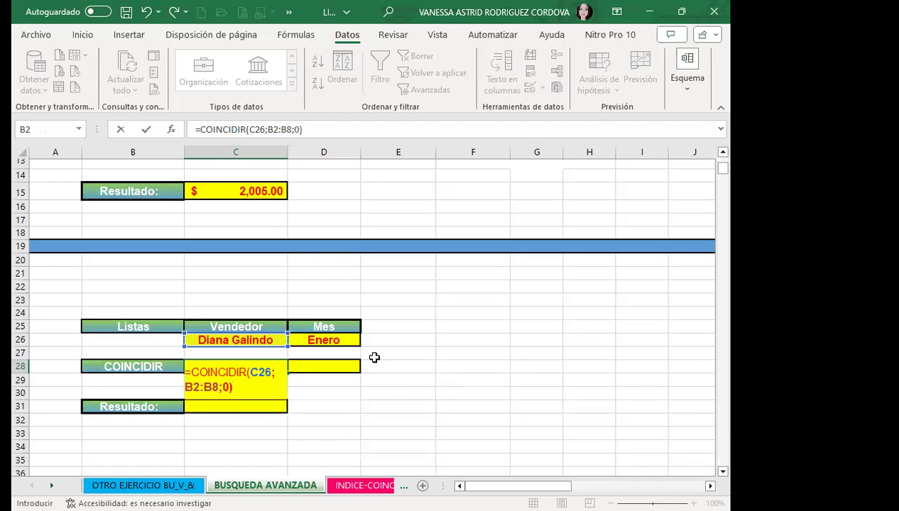
{"action": "key", "text": "Return"}
Step: Enter =COINCIDIR(D26;B2:F2;0) in D28, returning 2 as Enero's column position
{"action": "left_click", "coordinate": [309, 363]}
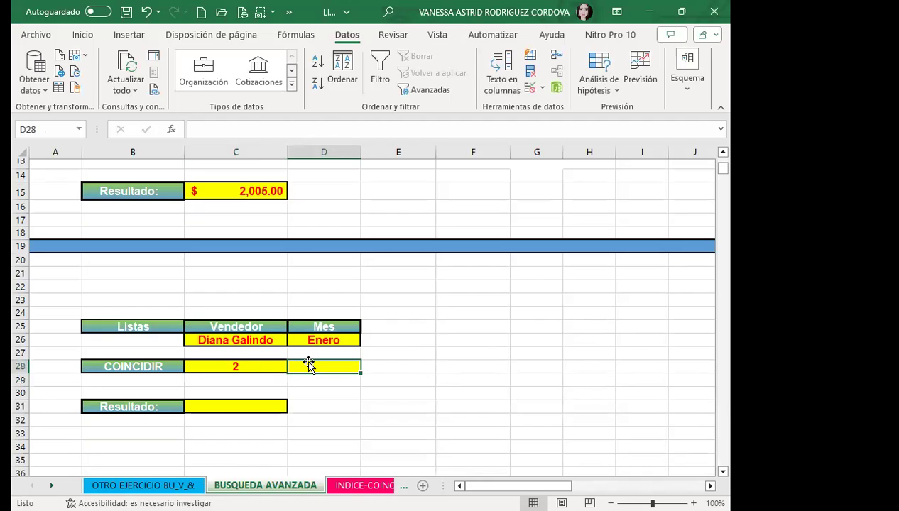
{"action": "type", "text": "=C"}
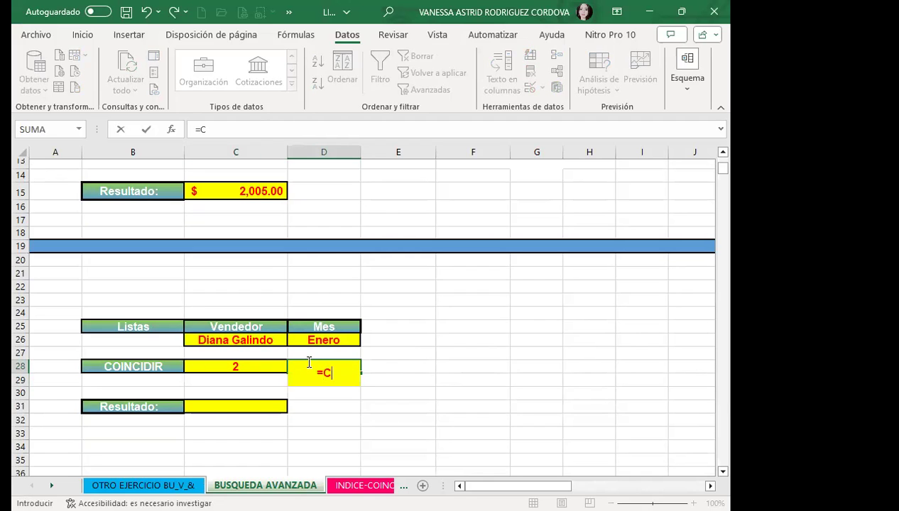
{"action": "type", "text": "OIN"}
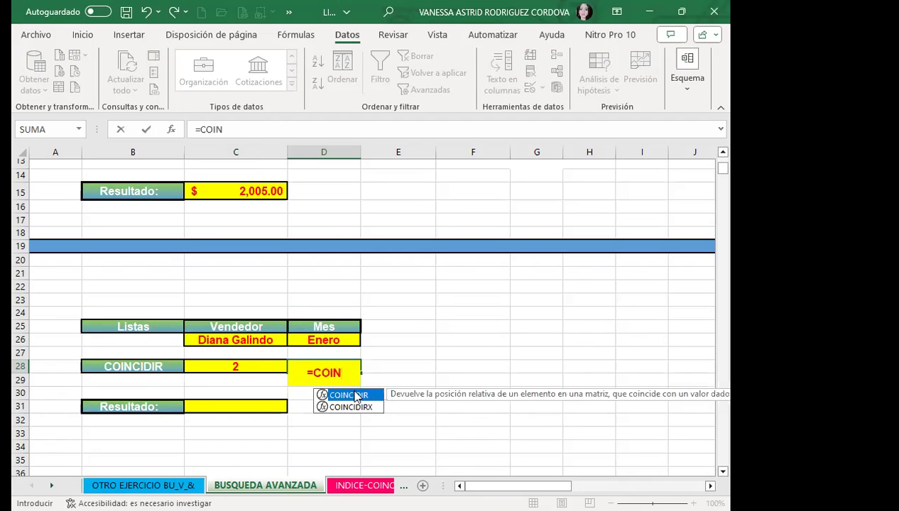
{"action": "double_click", "coordinate": [357, 396]}
{"action": "left_click", "coordinate": [341, 341]}
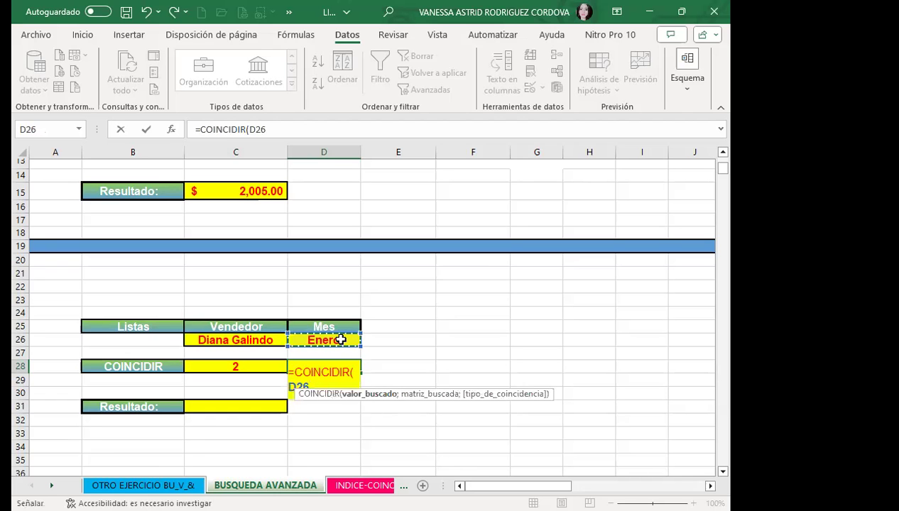
{"action": "type", "text": ";"}
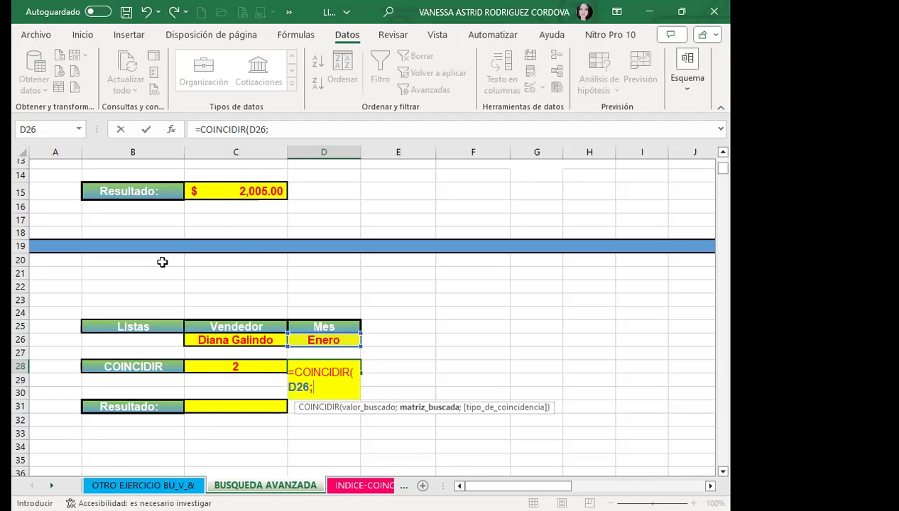
{"action": "scroll", "coordinate": [158, 238], "scroll_direction": "up", "scroll_amount": 4}
{"action": "left_click_drag", "start_coordinate": [132, 181], "coordinate": [284, 184]}
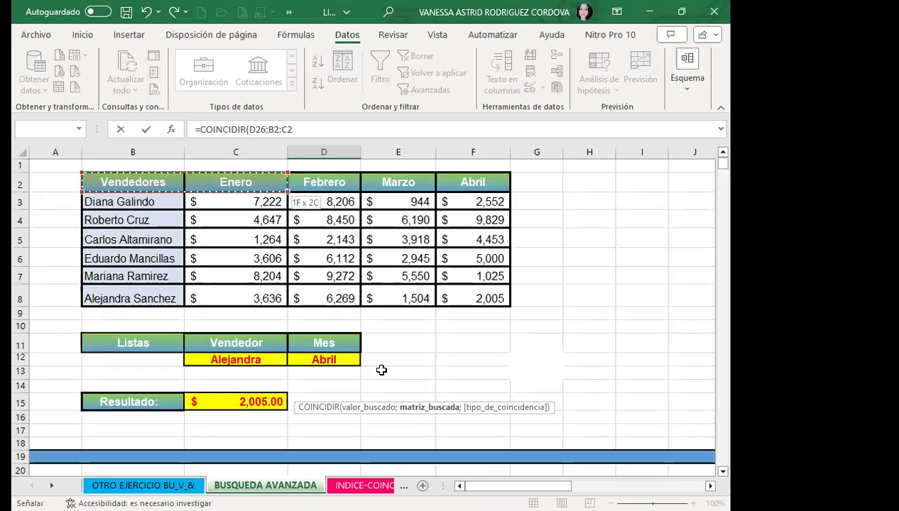
{"action": "key", "text": "shift+Right"}
{"action": "key", "text": "shift+Right"}
{"action": "key", "text": "shift+Right"}
{"action": "scroll", "coordinate": [374, 362], "scroll_direction": "down", "scroll_amount": 4}
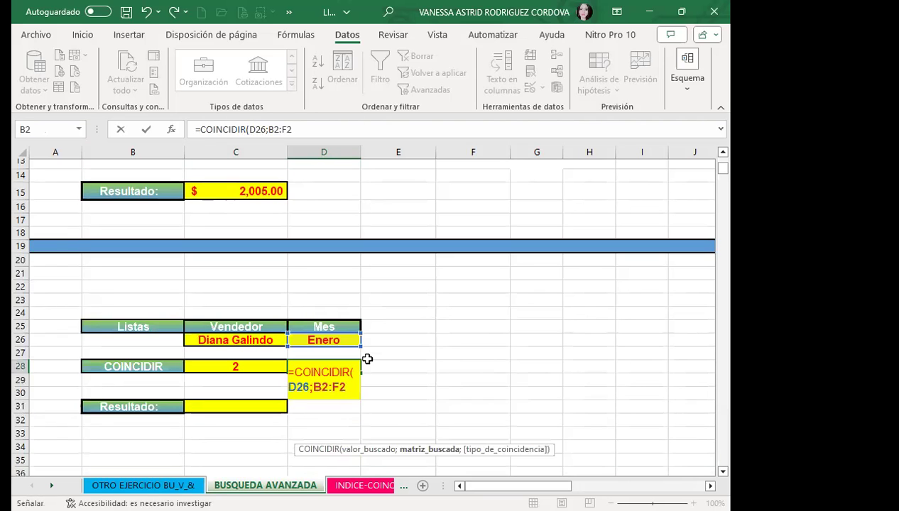
{"action": "type", "text": ";0"}
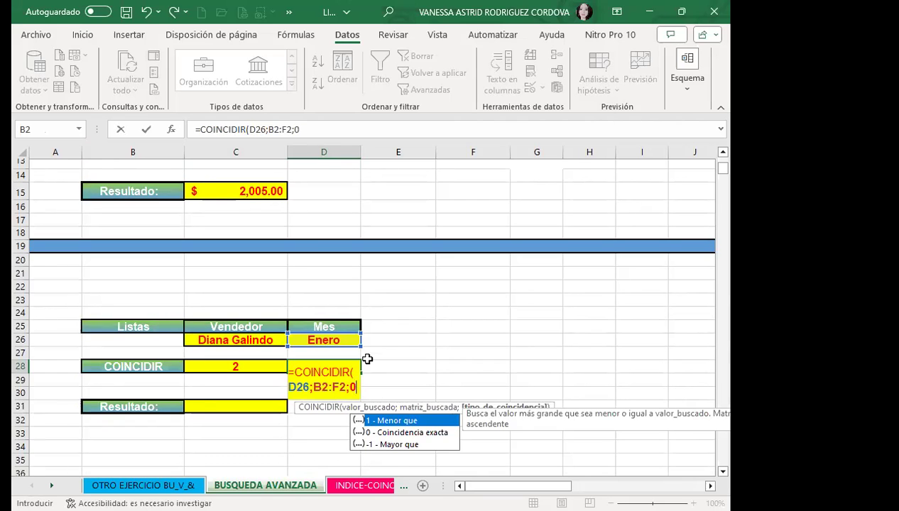
{"action": "type", "text": ")"}
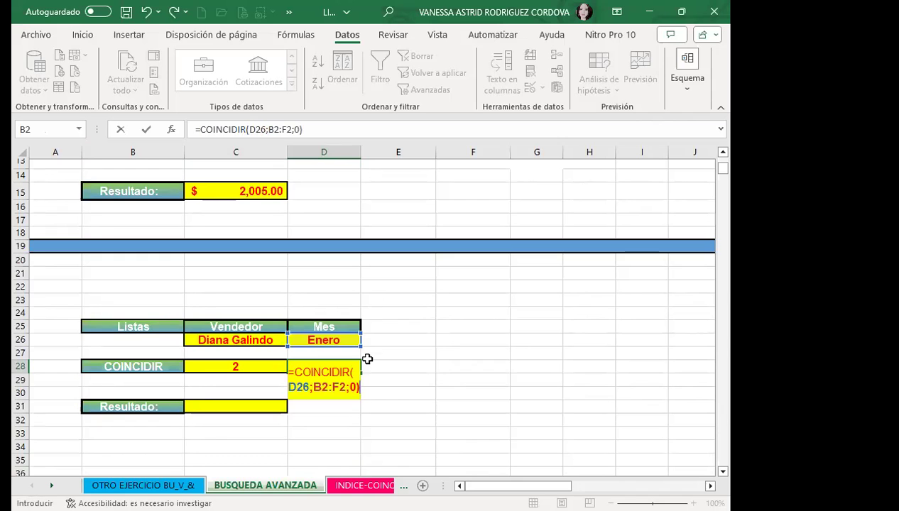
{"action": "key", "text": "Return"}
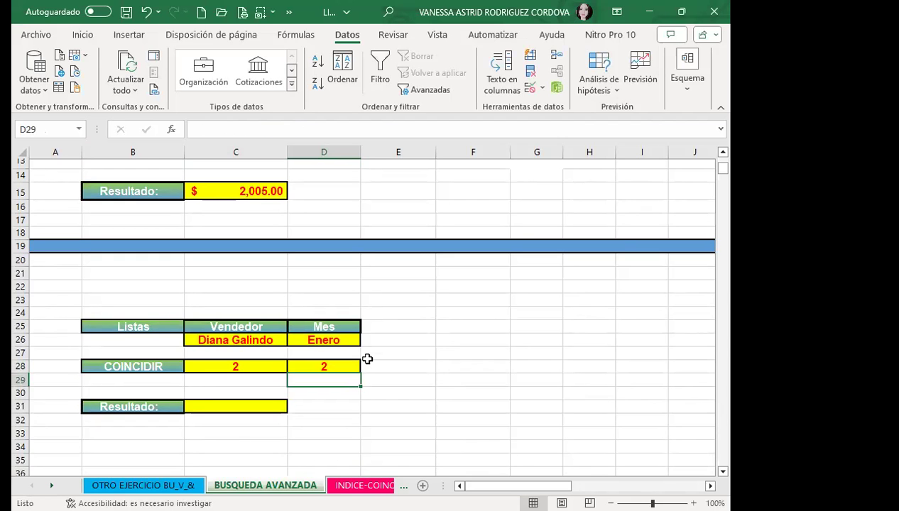
{"action": "scroll", "coordinate": [207, 379], "scroll_direction": "up", "scroll_amount": 3}
{"action": "scroll", "coordinate": [295, 311], "scroll_direction": "up", "scroll_amount": 2}
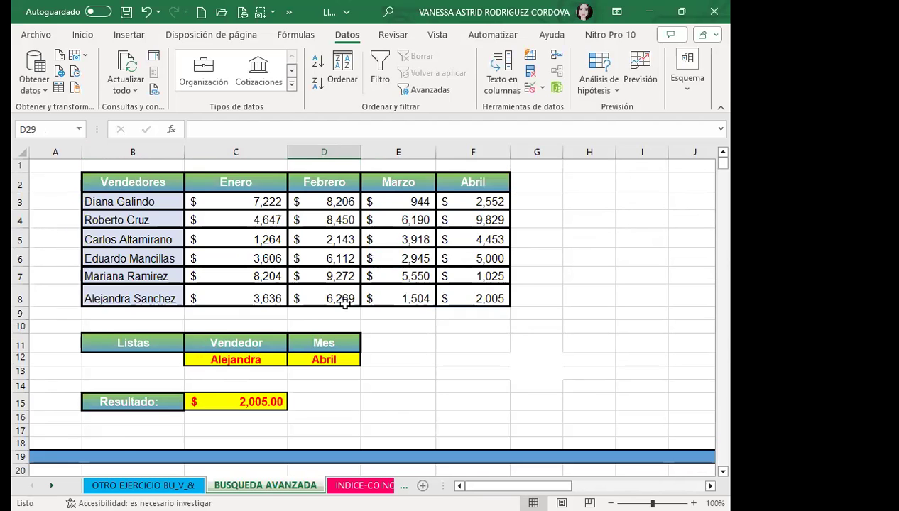
Step: Inspect the row and column COINCIDIR formulas in C28 and D28
{"action": "scroll", "coordinate": [328, 343], "scroll_direction": "down", "scroll_amount": 4}
{"action": "left_click", "coordinate": [262, 366]}
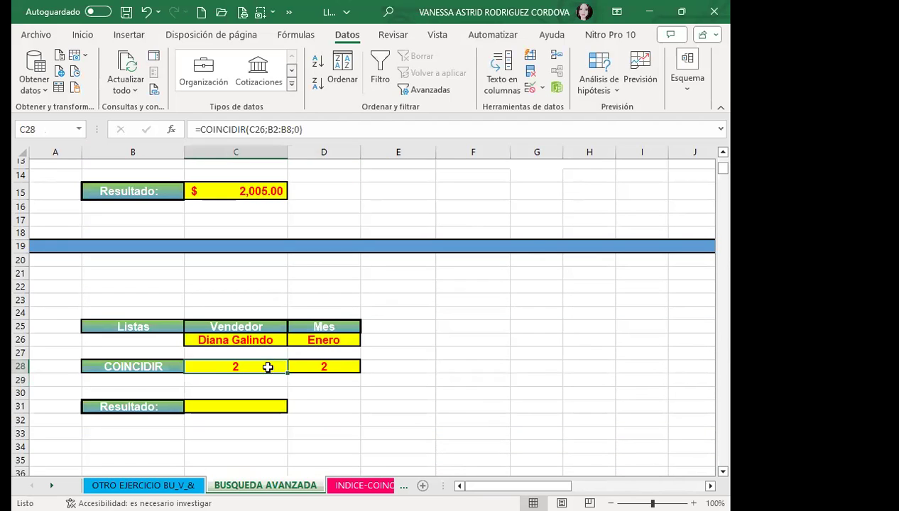
{"action": "left_click", "coordinate": [339, 366]}
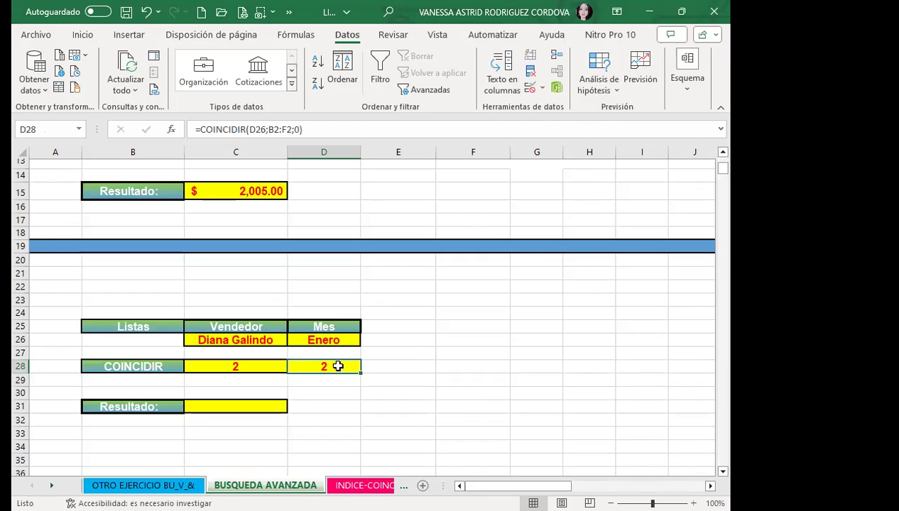
Step: Test the selectors by choosing the last vendor in C26 and Abril in D26
{"action": "left_click", "coordinate": [247, 342]}
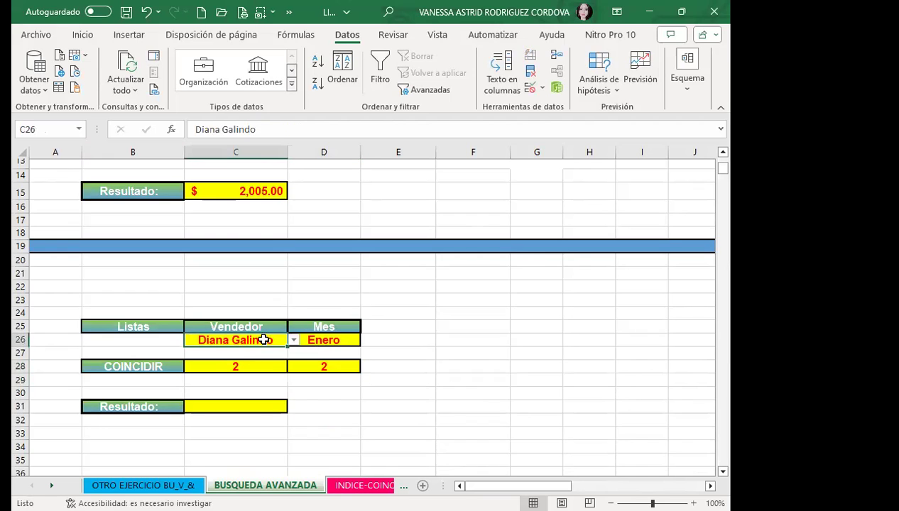
{"action": "left_click", "coordinate": [294, 342]}
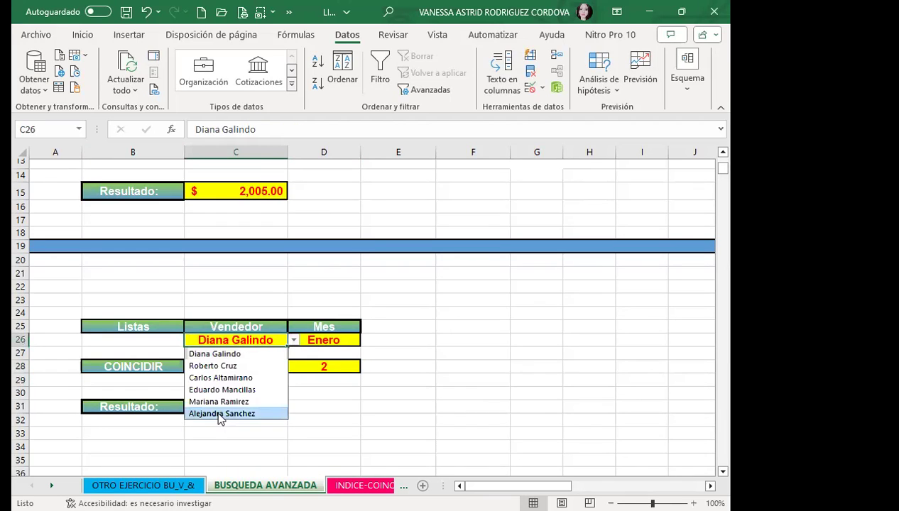
{"action": "left_click", "coordinate": [219, 413]}
{"action": "left_click", "coordinate": [345, 332]}
{"action": "left_click", "coordinate": [337, 339]}
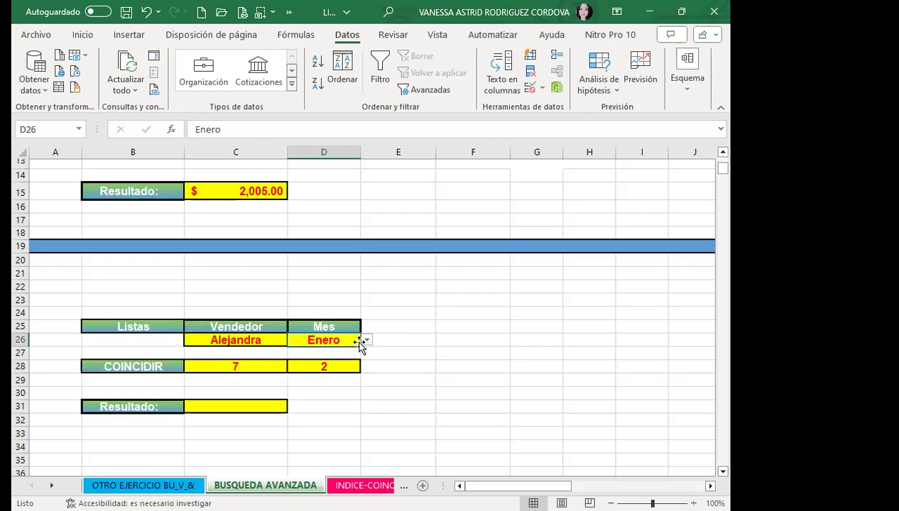
{"action": "left_click", "coordinate": [367, 341]}
{"action": "left_click", "coordinate": [316, 388]}
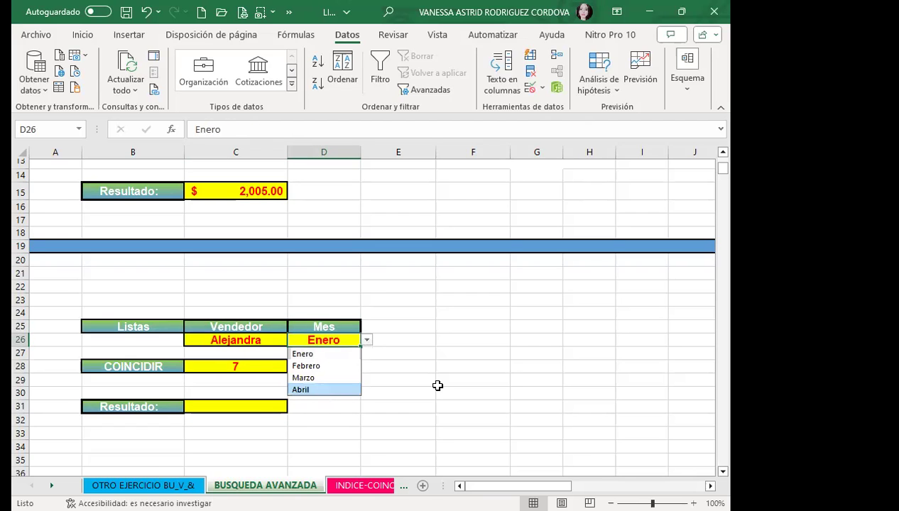
Step: Reset the selectors to the first vendor and Enero
{"action": "left_click", "coordinate": [263, 341]}
{"action": "left_click", "coordinate": [293, 341]}
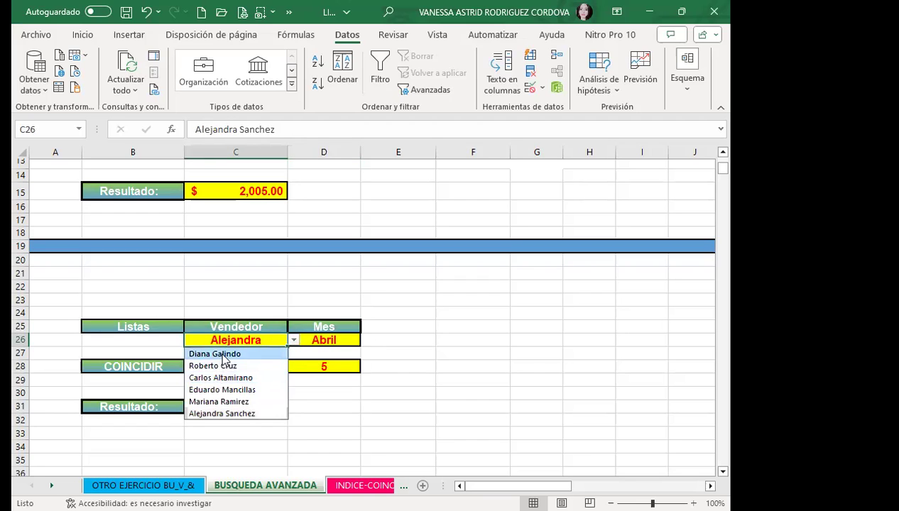
{"action": "left_click", "coordinate": [317, 351]}
{"action": "left_click", "coordinate": [348, 343]}
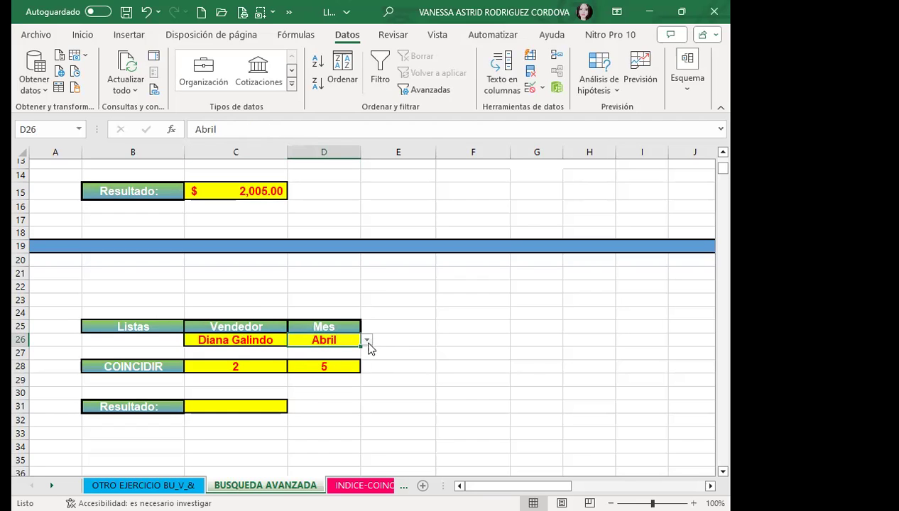
{"action": "left_click", "coordinate": [368, 341]}
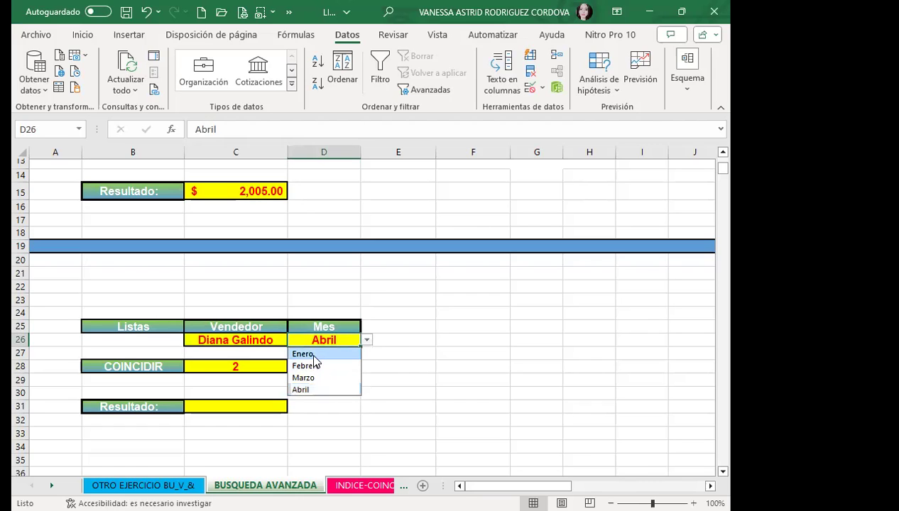
{"action": "left_click", "coordinate": [313, 353]}
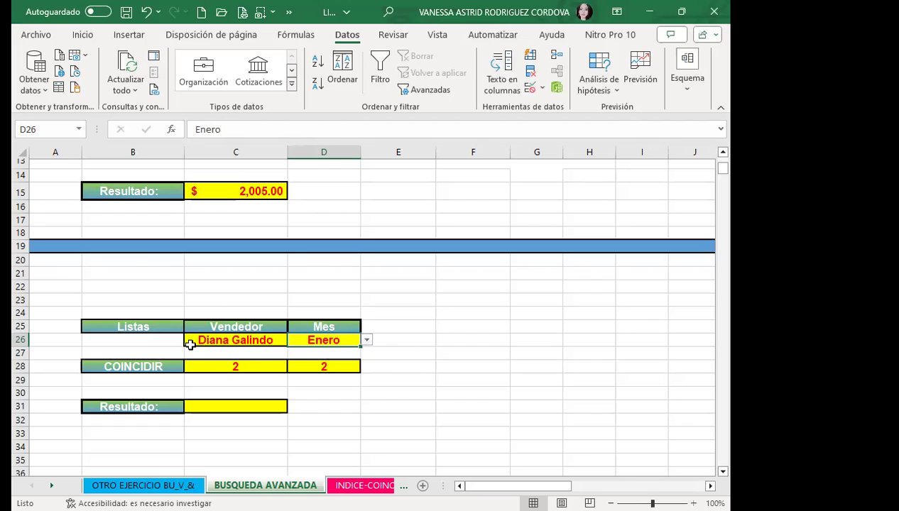
Step: Review the Vendedor and Mes headings and the position formulas in C28 and D28
{"action": "left_click", "coordinate": [250, 328]}
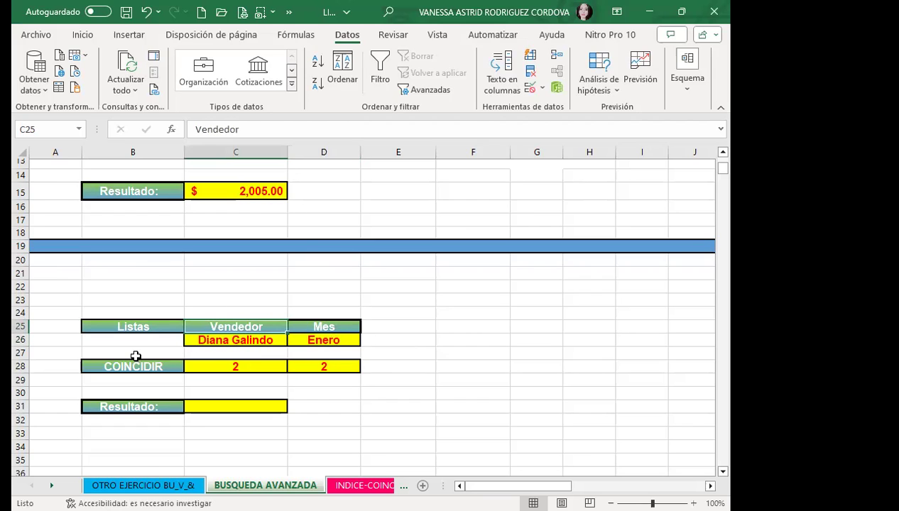
{"action": "left_click", "coordinate": [331, 325]}
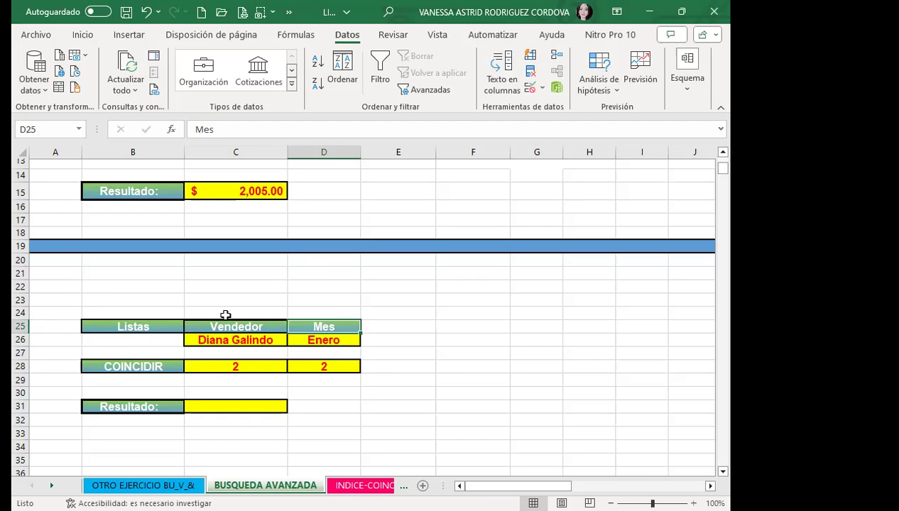
{"action": "left_click", "coordinate": [253, 360]}
{"action": "left_click", "coordinate": [313, 364]}
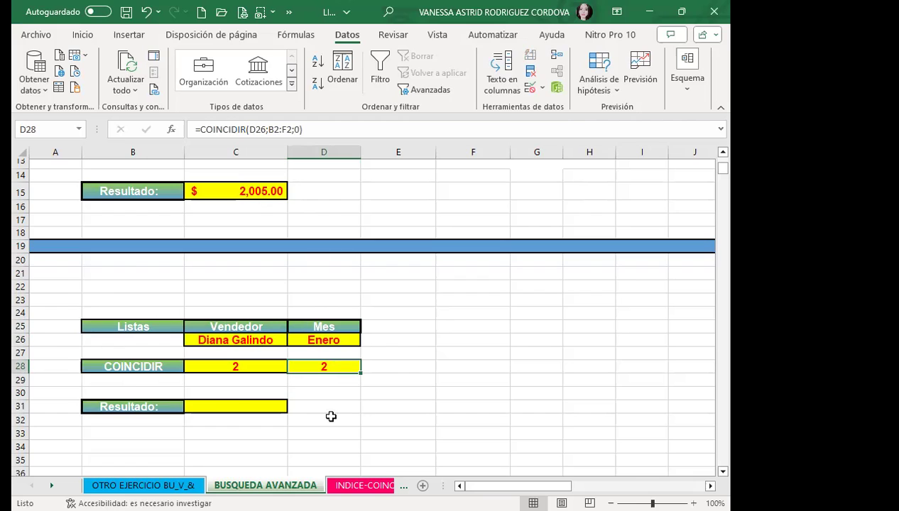
Step: In C31, start an =INDICE( formula using B2:F8 as the lookup range
{"action": "left_click", "coordinate": [242, 403]}
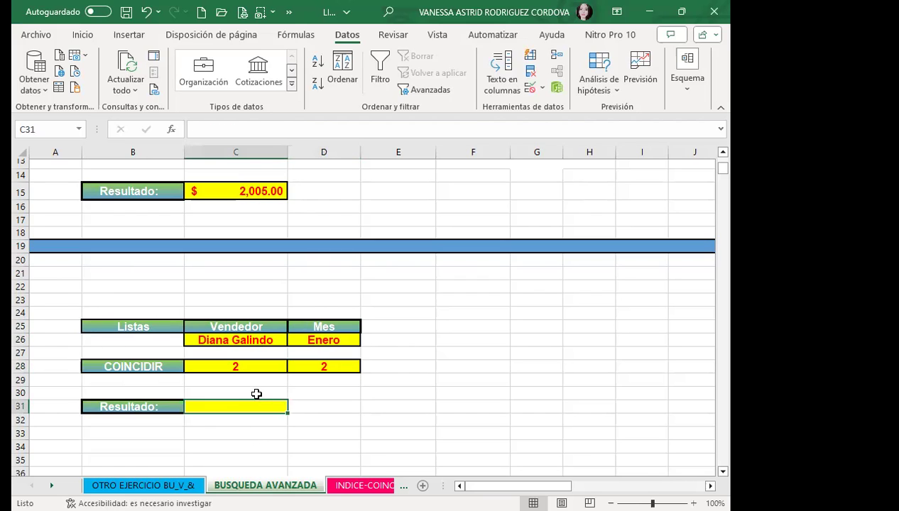
{"action": "type", "text": "="}
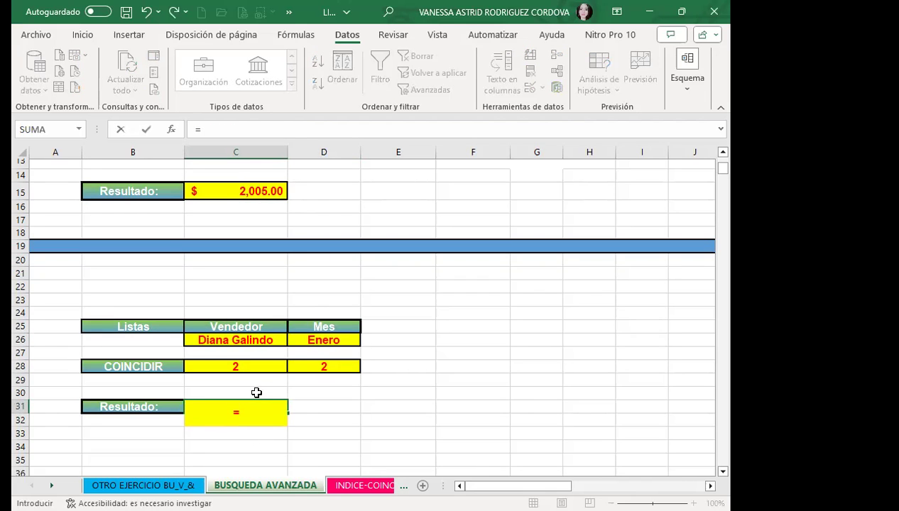
{"action": "type", "text": "I"}
{"action": "type", "text": "N"}
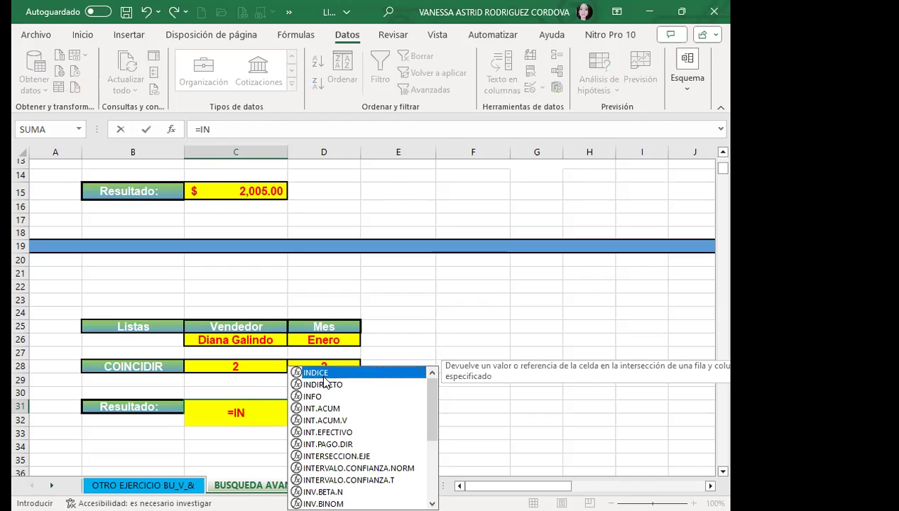
{"action": "key", "text": "Tab"}
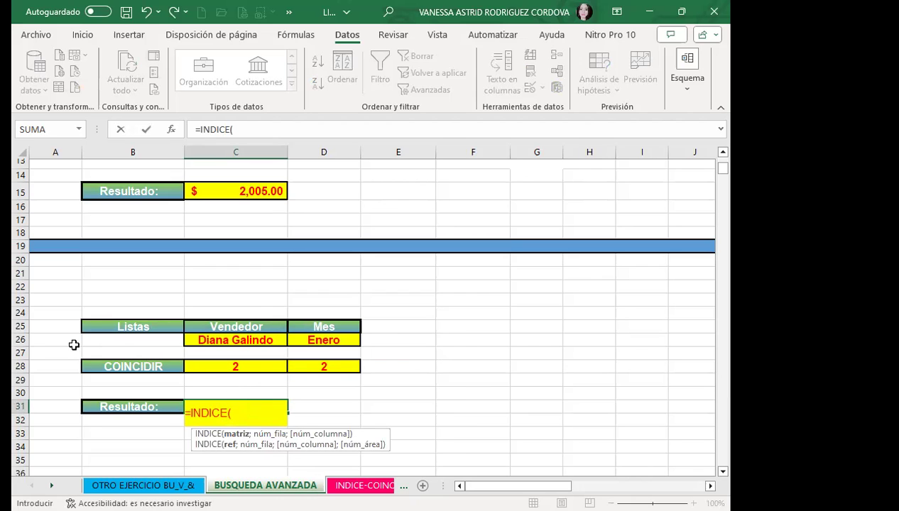
{"action": "scroll", "coordinate": [92, 303], "scroll_direction": "up", "scroll_amount": 2}
{"action": "scroll", "coordinate": [92, 302], "scroll_direction": "up", "scroll_amount": 2}
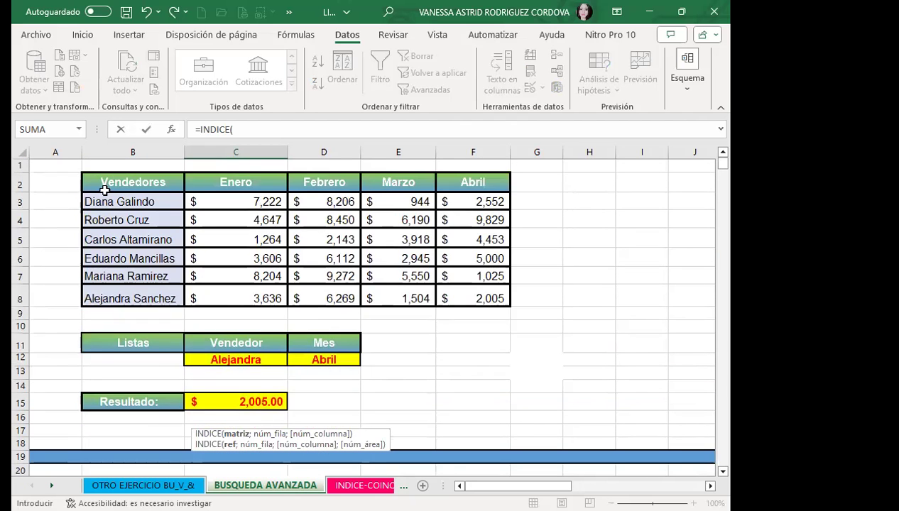
{"action": "left_click_drag", "start_coordinate": [121, 179], "coordinate": [185, 188]}
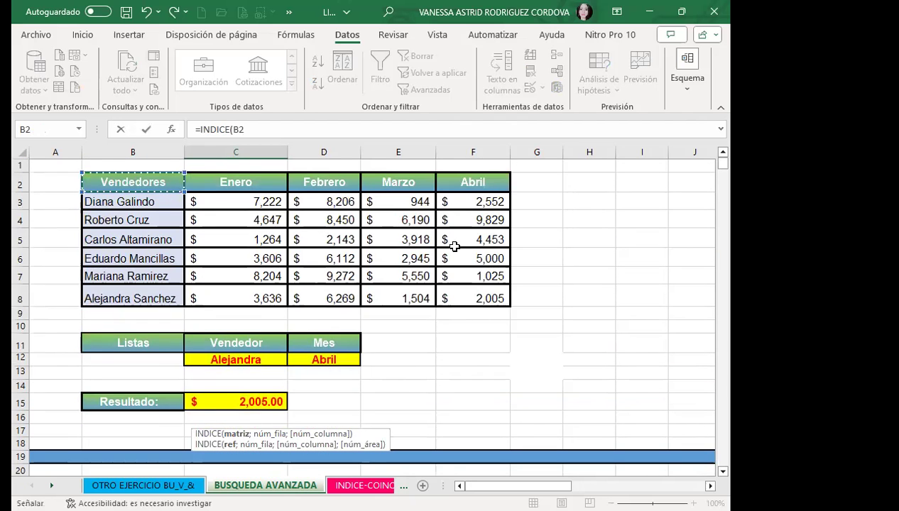
{"action": "left_click", "coordinate": [474, 291], "text": "shift"}
{"action": "scroll", "coordinate": [327, 343], "scroll_direction": "down", "scroll_amount": 4}
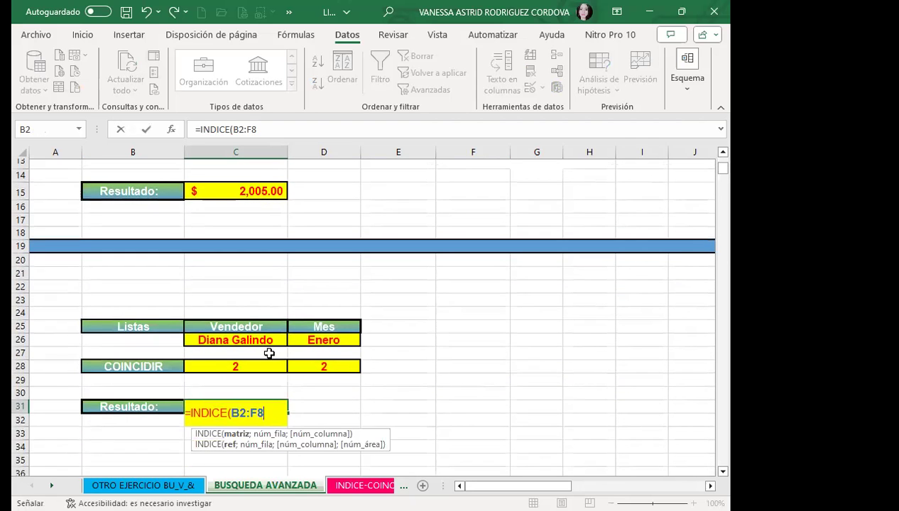
Step: Add C28 as the row and D28 as the column, closing the formula =INDICE(B2:F8;C28;D28)
{"action": "type", "text": ";"}
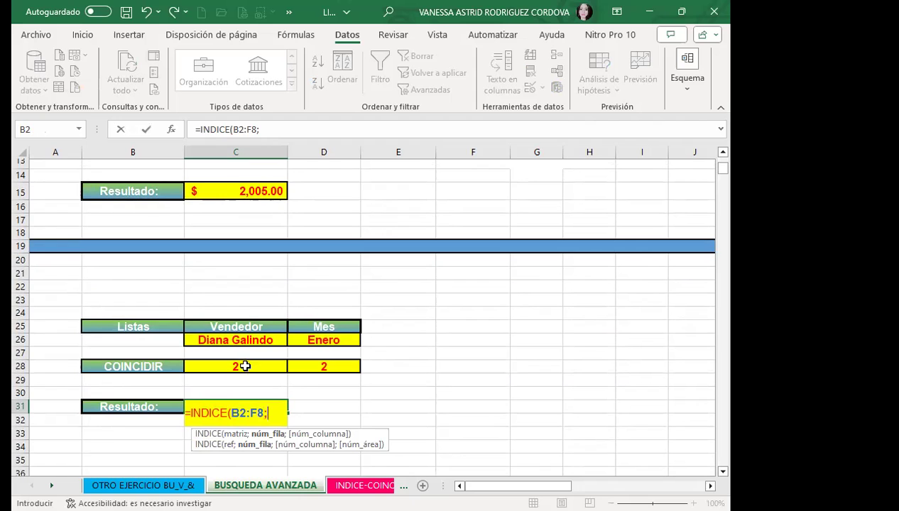
{"action": "left_click", "coordinate": [246, 366]}
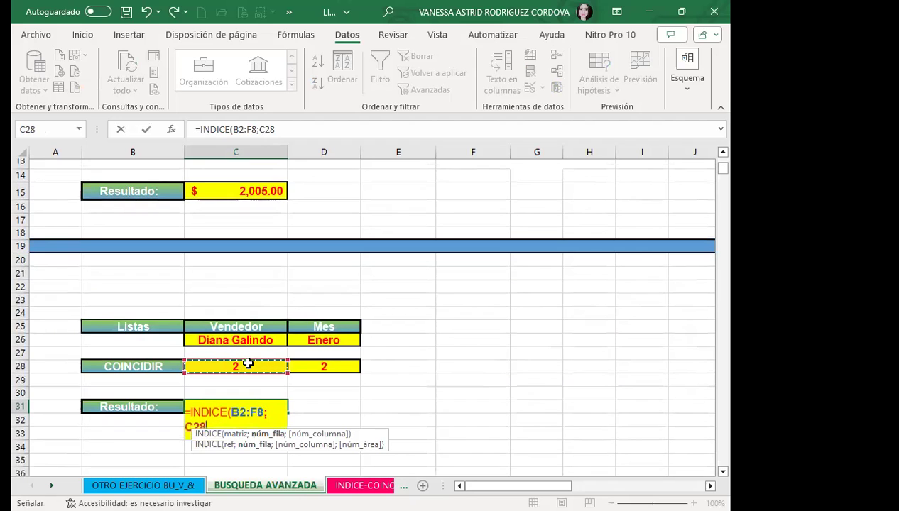
{"action": "type", "text": ";"}
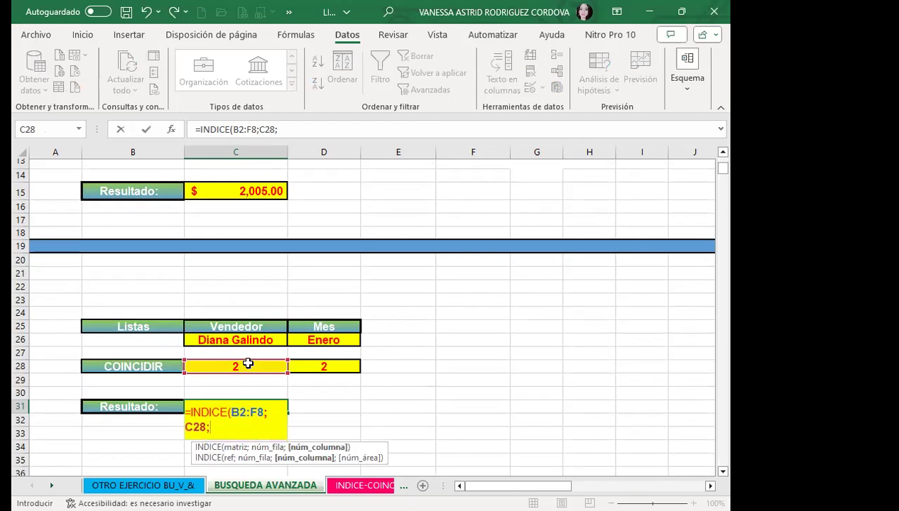
{"action": "left_click", "coordinate": [310, 367]}
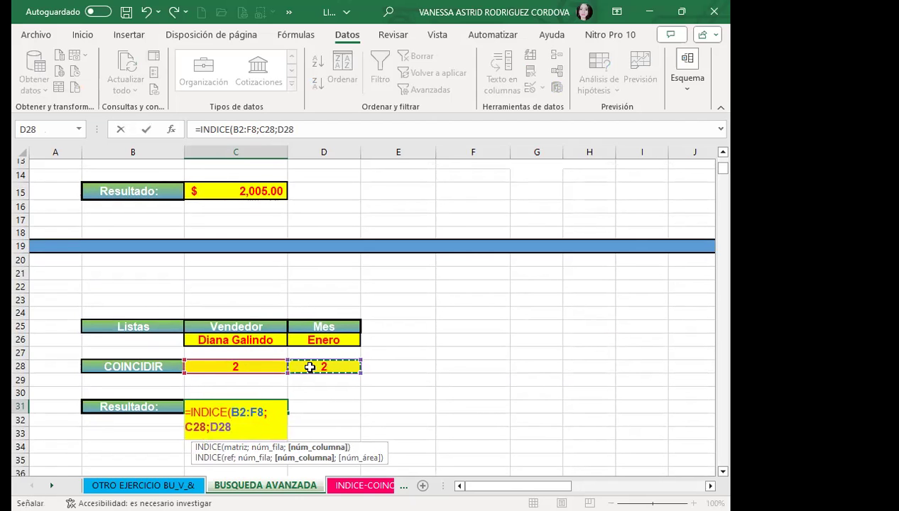
{"action": "type", "text": ")"}
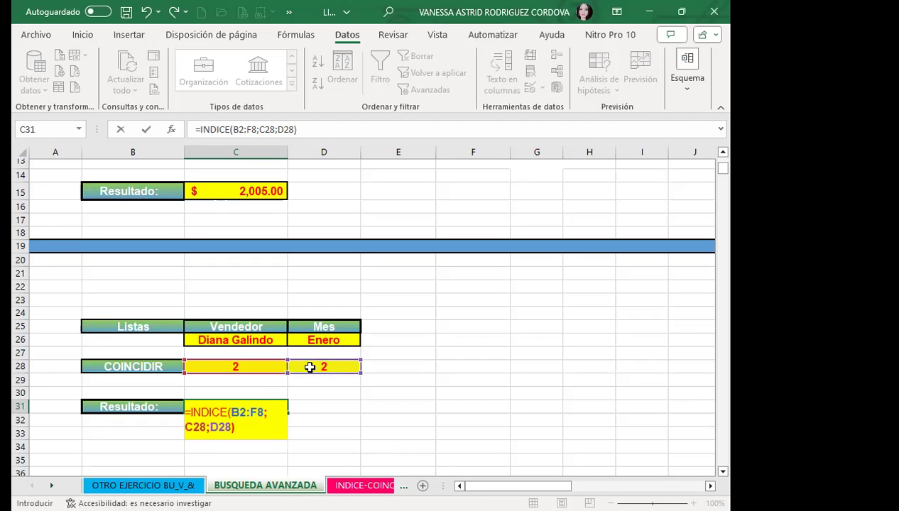
{"action": "key", "text": "Return"}
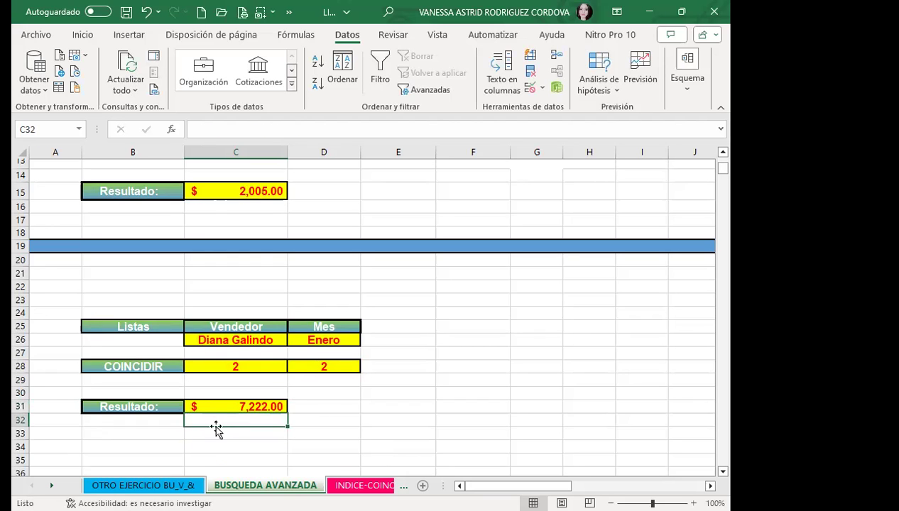
{"action": "left_click", "coordinate": [227, 407]}
{"action": "left_click", "coordinate": [268, 339]}
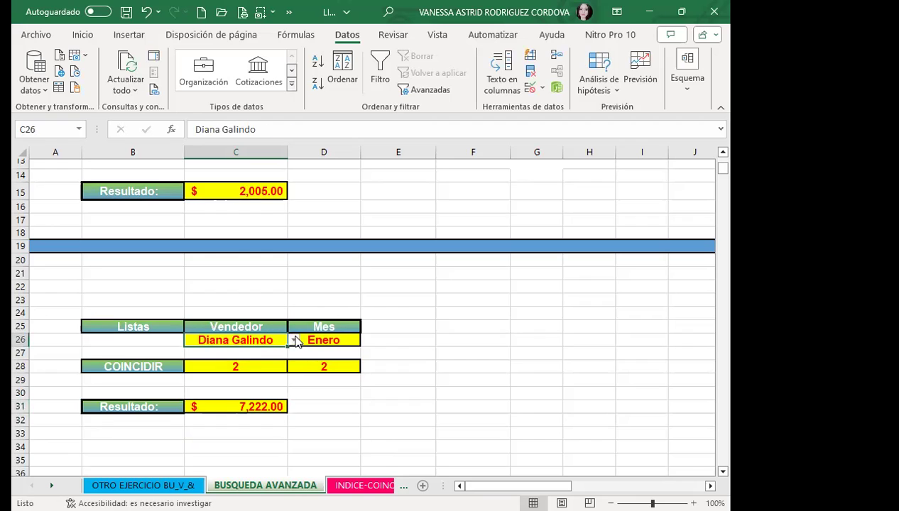
{"action": "left_click", "coordinate": [294, 341]}
{"action": "left_click", "coordinate": [212, 414]}
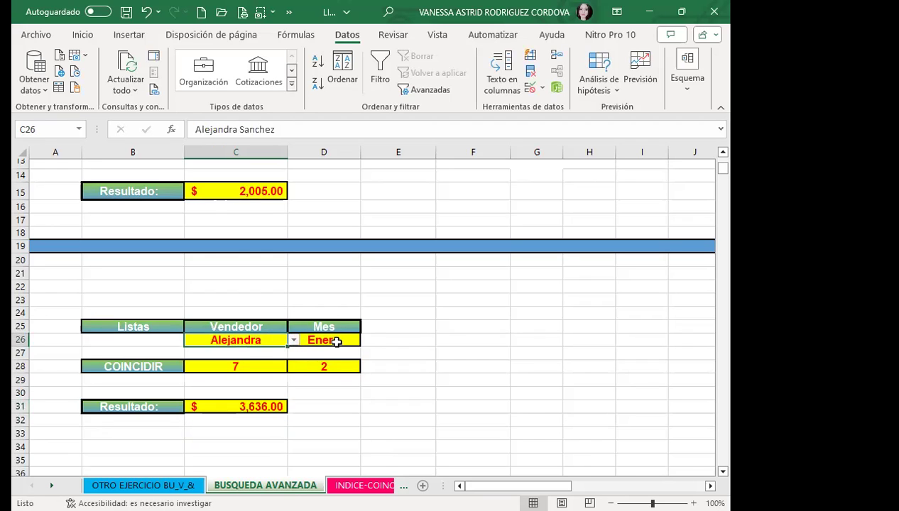
{"action": "left_click", "coordinate": [334, 340]}
{"action": "left_click", "coordinate": [368, 345]}
{"action": "left_click", "coordinate": [317, 392]}
{"action": "scroll", "coordinate": [382, 345], "scroll_direction": "up", "scroll_amount": 2}
{"action": "scroll", "coordinate": [383, 344], "scroll_direction": "up", "scroll_amount": 1}
{"action": "scroll", "coordinate": [321, 321], "scroll_direction": "down", "scroll_amount": 1}
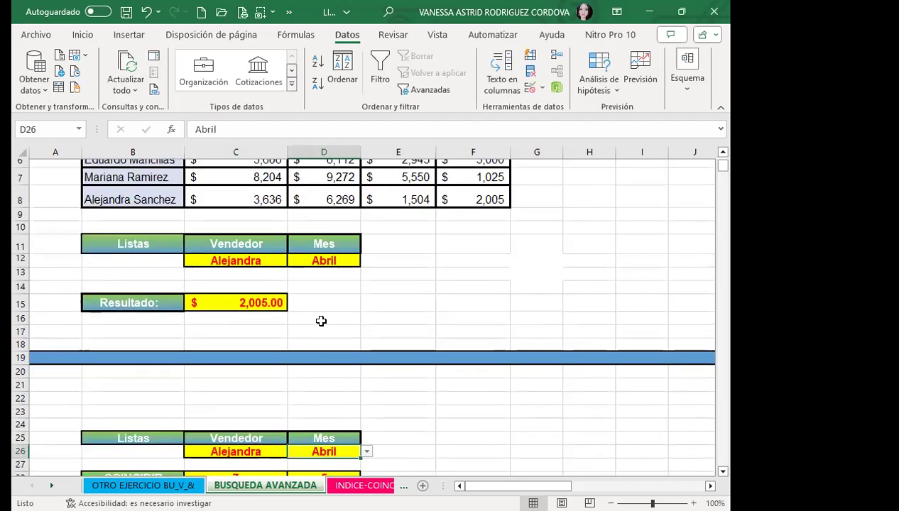
{"action": "scroll", "coordinate": [261, 357], "scroll_direction": "down", "scroll_amount": 3}
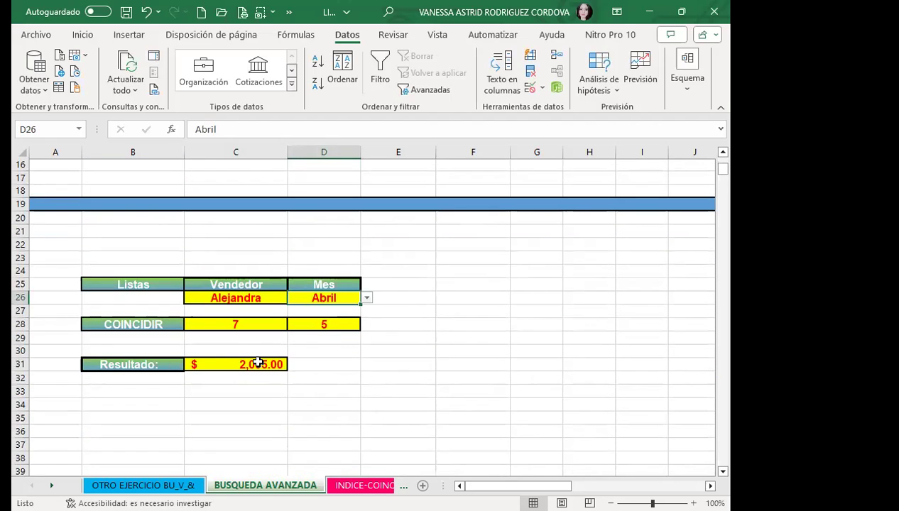
{"action": "left_click", "coordinate": [261, 364]}
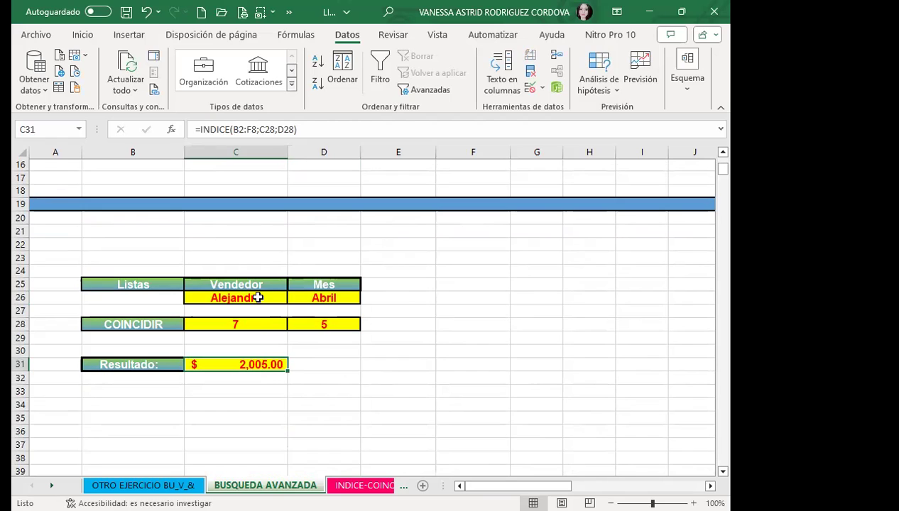
{"action": "left_click", "coordinate": [250, 325]}
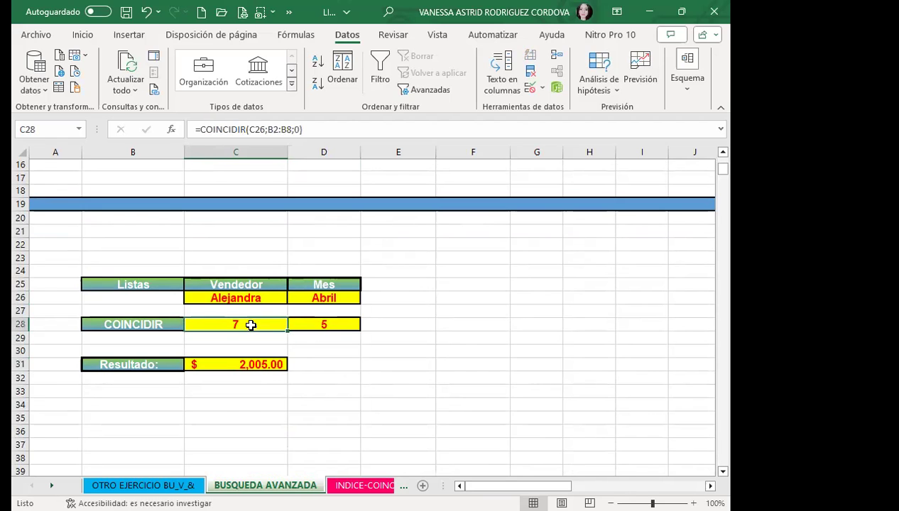
{"action": "left_click", "coordinate": [340, 300]}
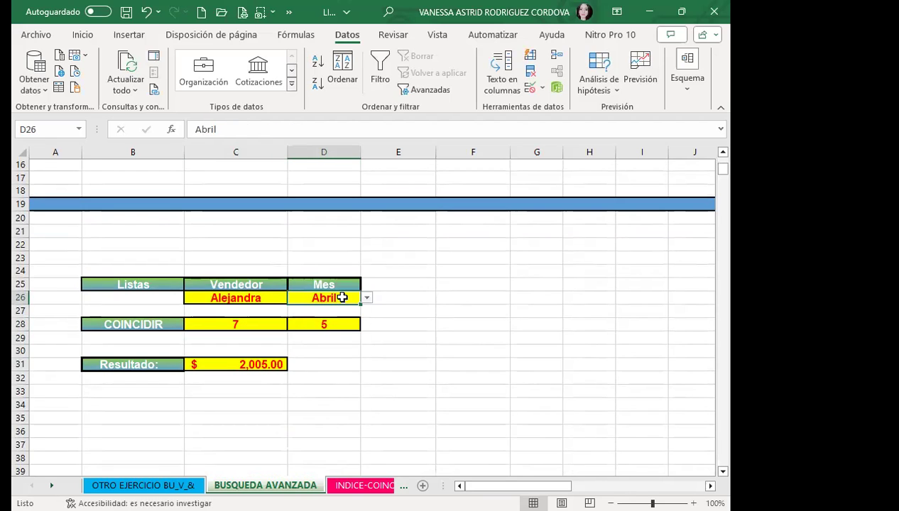
{"action": "left_click", "coordinate": [340, 325]}
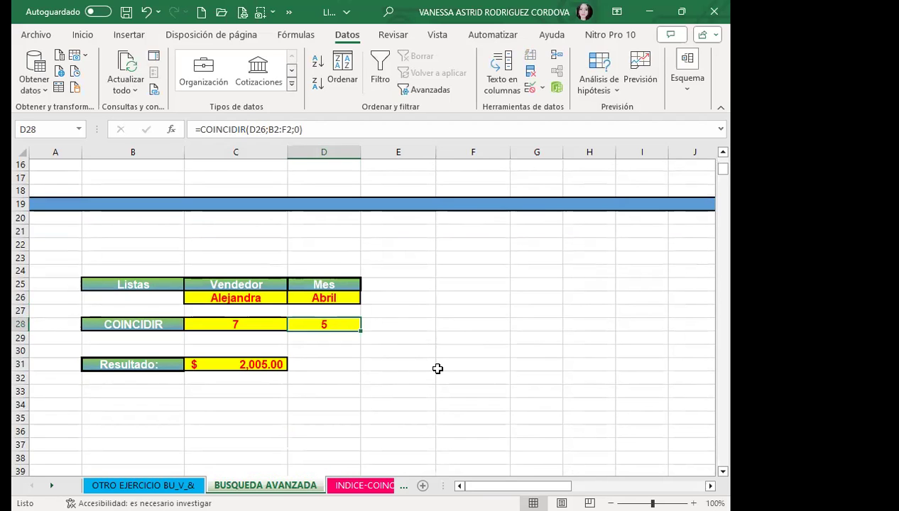
{"action": "left_click", "coordinate": [349, 296]}
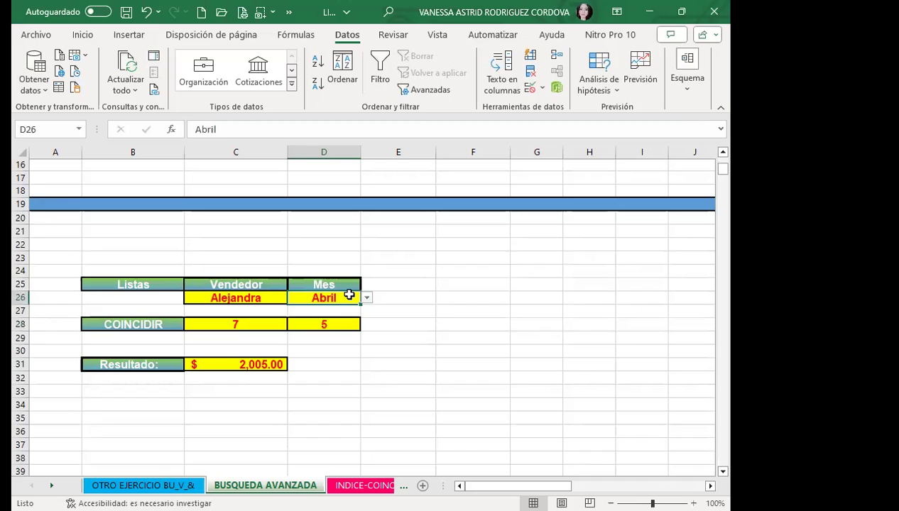
{"action": "scroll", "coordinate": [301, 260], "scroll_direction": "up", "scroll_amount": 5}
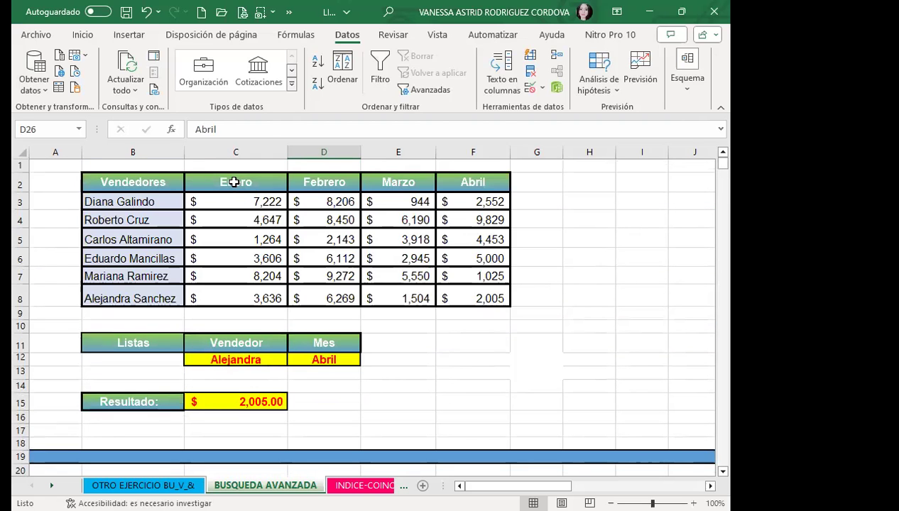
{"action": "left_click_drag", "start_coordinate": [234, 182], "coordinate": [463, 188]}
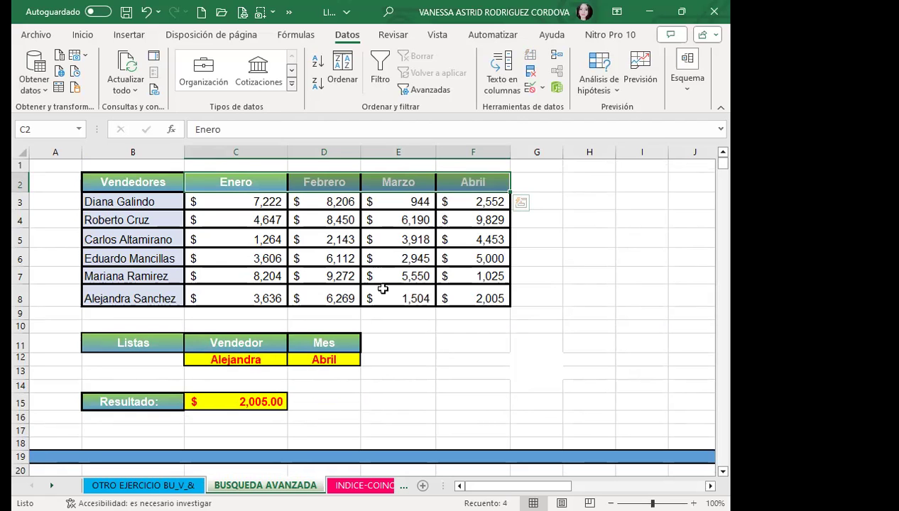
{"action": "scroll", "coordinate": [326, 279], "scroll_direction": "down", "scroll_amount": 3}
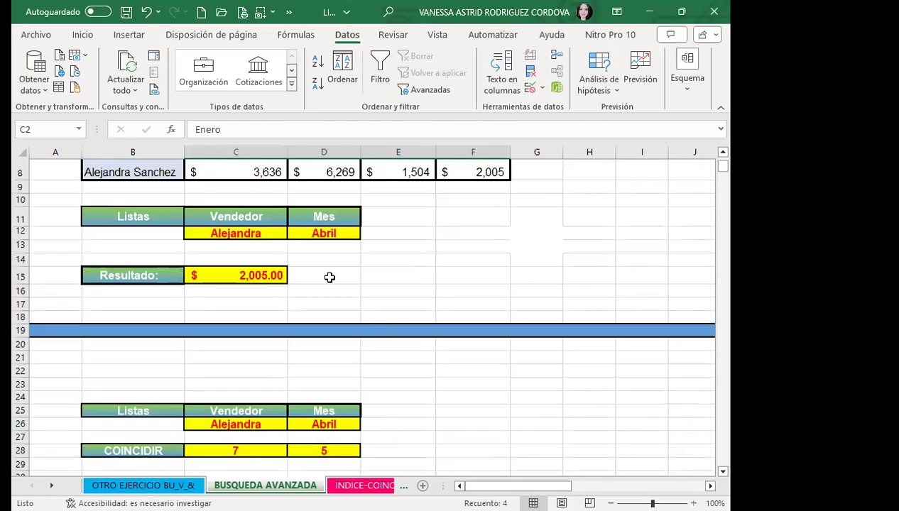
{"action": "scroll", "coordinate": [345, 311], "scroll_direction": "up", "scroll_amount": 2}
{"action": "left_click", "coordinate": [328, 319]}
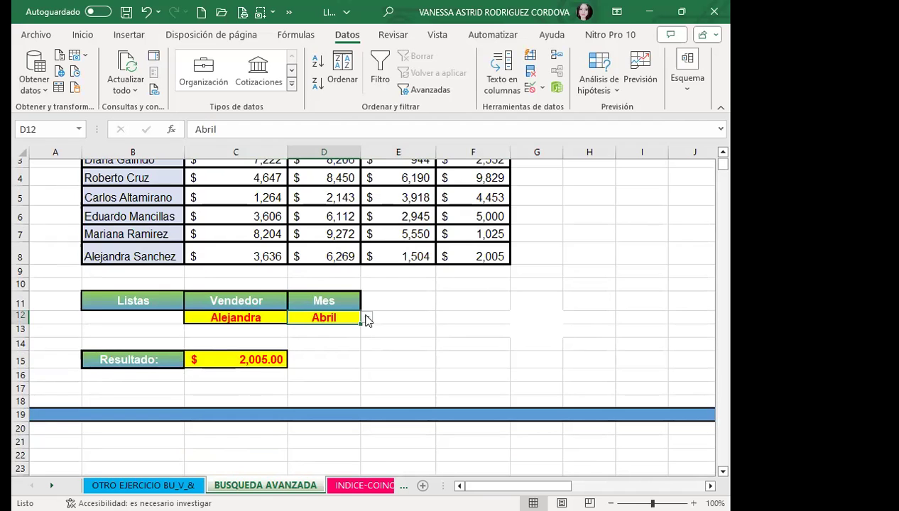
{"action": "left_click", "coordinate": [366, 318]}
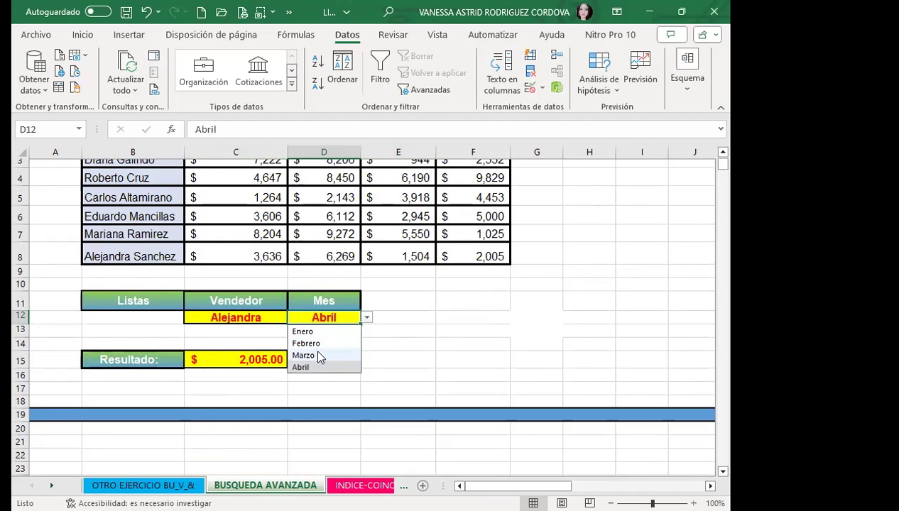
{"action": "scroll", "coordinate": [356, 314], "scroll_direction": "up", "scroll_amount": 1}
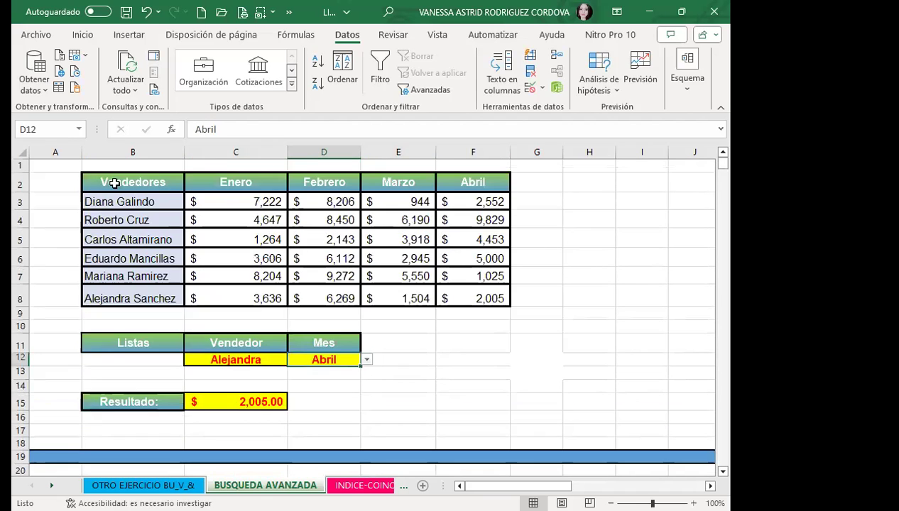
{"action": "scroll", "coordinate": [291, 315], "scroll_direction": "down", "scroll_amount": 2}
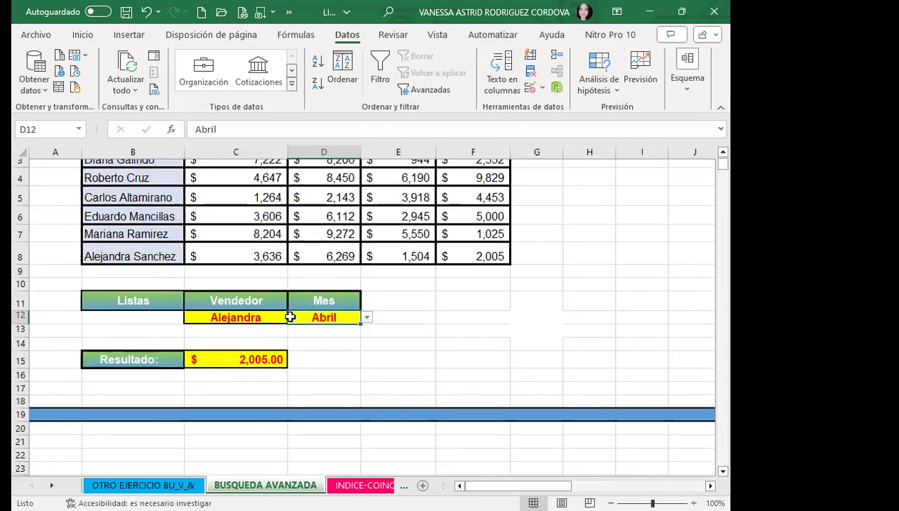
{"action": "scroll", "coordinate": [246, 403], "scroll_direction": "down", "scroll_amount": 2}
{"action": "left_click", "coordinate": [228, 405]}
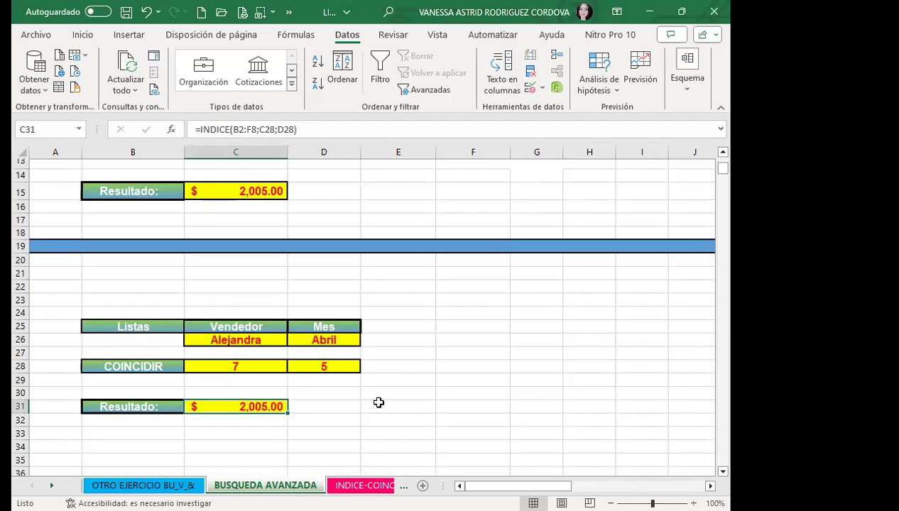
{"action": "left_click", "coordinate": [237, 368]}
{"action": "left_click", "coordinate": [307, 368]}
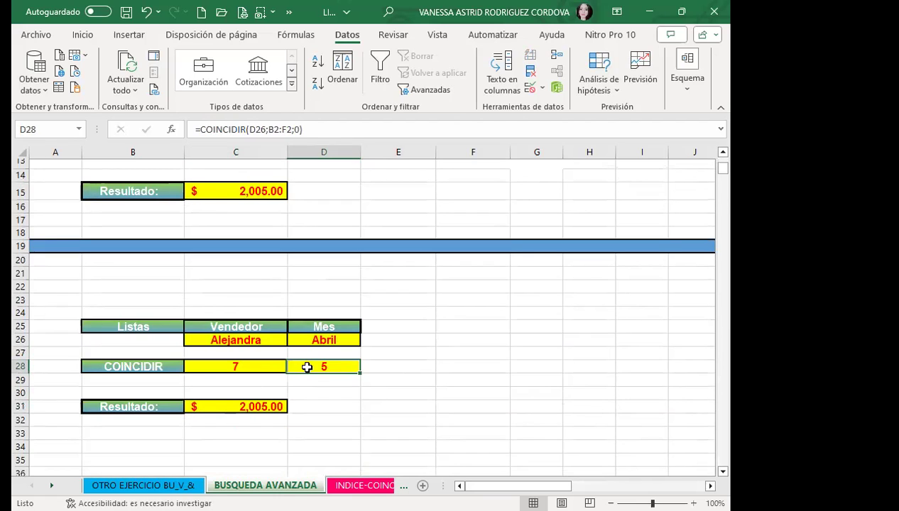
{"action": "left_click", "coordinate": [264, 367]}
{"action": "left_click", "coordinate": [298, 367]}
{"action": "left_click", "coordinate": [273, 369]}
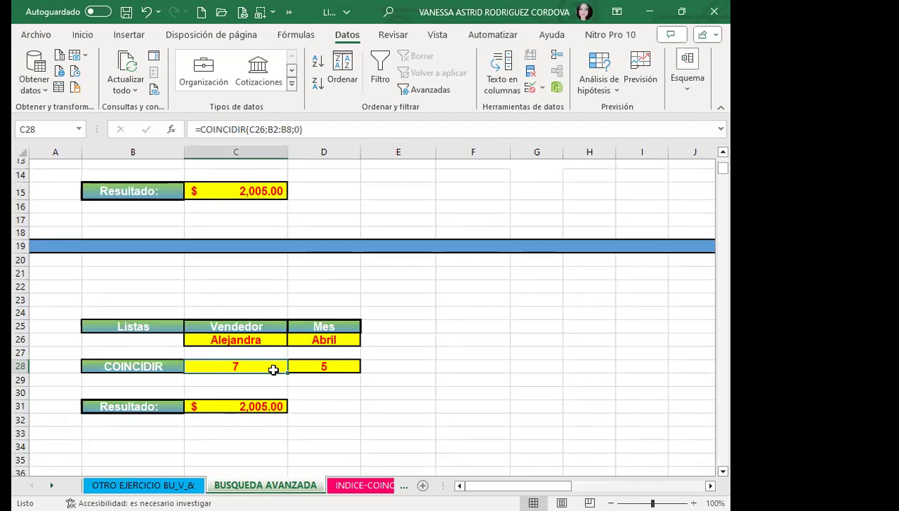
{"action": "left_click", "coordinate": [261, 409]}
{"action": "scroll", "coordinate": [224, 416], "scroll_direction": "up", "scroll_amount": 3}
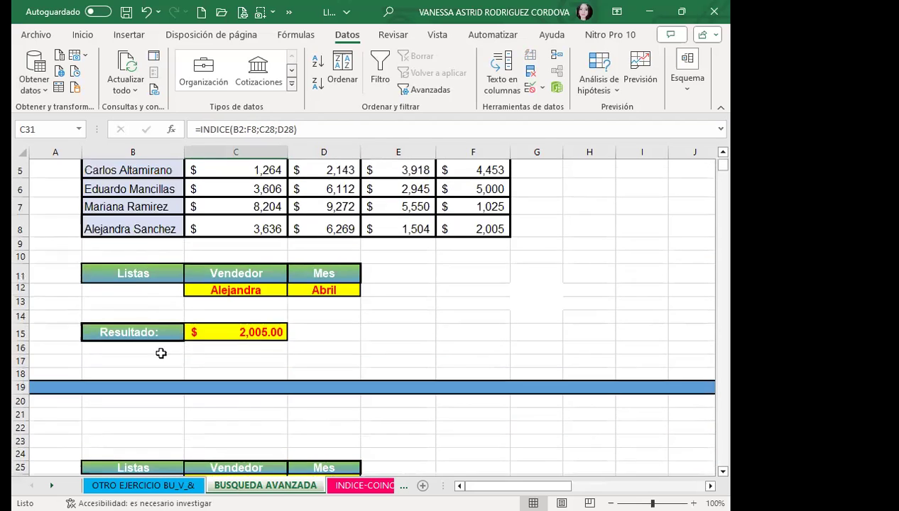
{"action": "scroll", "coordinate": [216, 353], "scroll_direction": "up", "scroll_amount": 1}
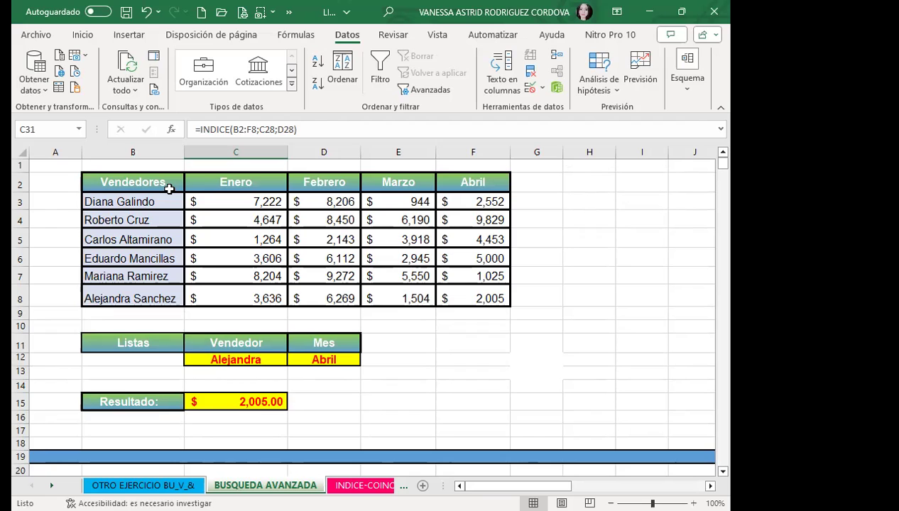
{"action": "scroll", "coordinate": [284, 280], "scroll_direction": "down", "scroll_amount": 1}
{"action": "scroll", "coordinate": [305, 299], "scroll_direction": "down", "scroll_amount": 1}
{"action": "scroll", "coordinate": [355, 323], "scroll_direction": "down", "scroll_amount": 2}
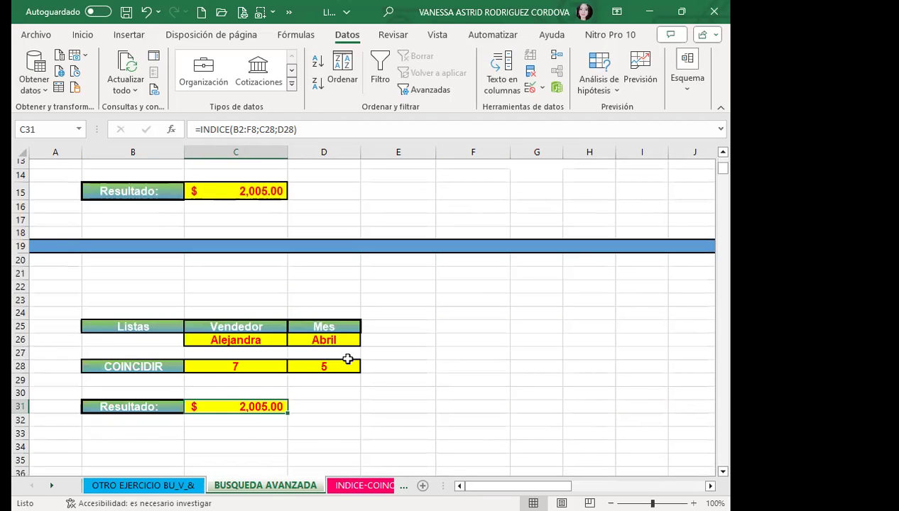
{"action": "left_click", "coordinate": [342, 367]}
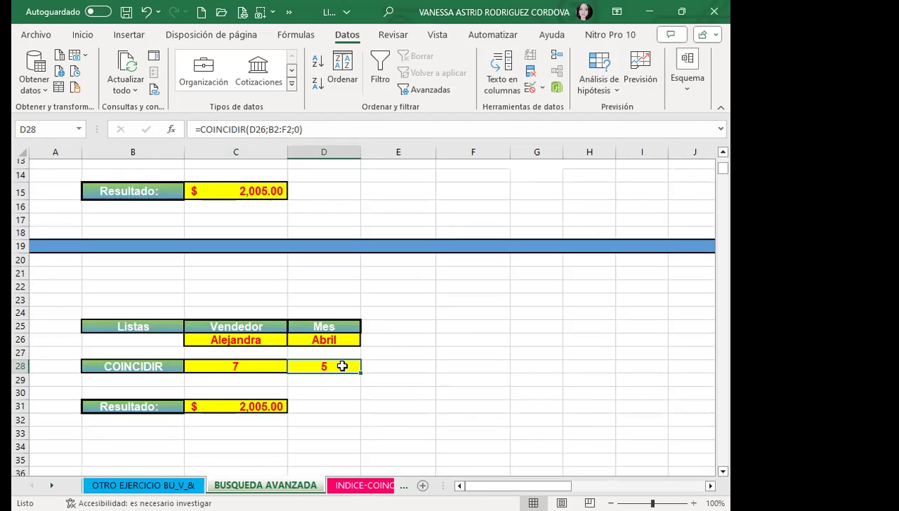
{"action": "left_click", "coordinate": [414, 363]}
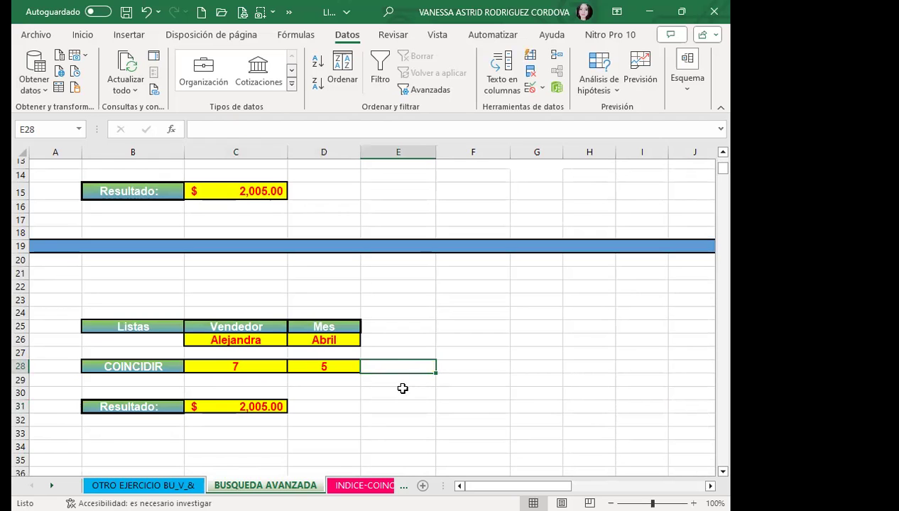
{"action": "left_click", "coordinate": [341, 403]}
{"action": "scroll", "coordinate": [379, 333], "scroll_direction": "up", "scroll_amount": 3}
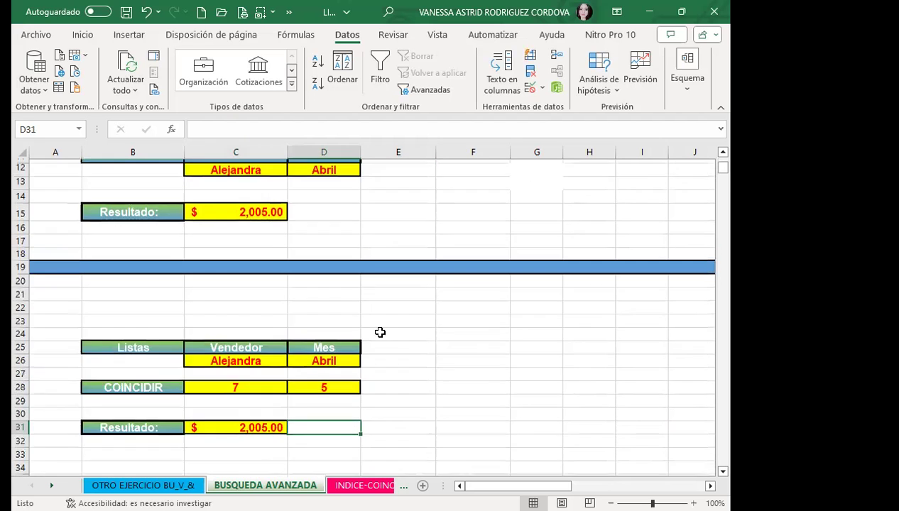
{"action": "scroll", "coordinate": [437, 301], "scroll_direction": "down", "scroll_amount": 1}
{"action": "scroll", "coordinate": [440, 307], "scroll_direction": "down", "scroll_amount": 2}
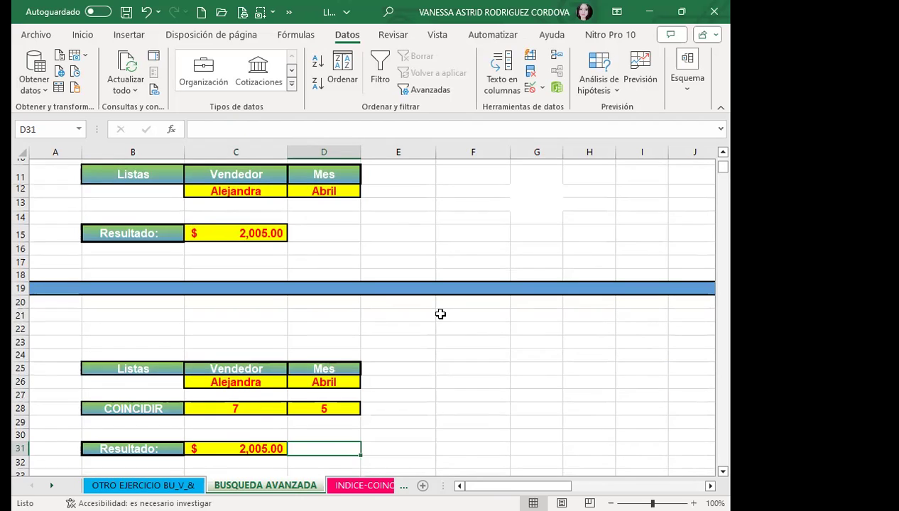
{"action": "scroll", "coordinate": [440, 314], "scroll_direction": "down", "scroll_amount": 1}
{"action": "scroll", "coordinate": [383, 320], "scroll_direction": "down", "scroll_amount": 1}
{"action": "left_click", "coordinate": [307, 327]}
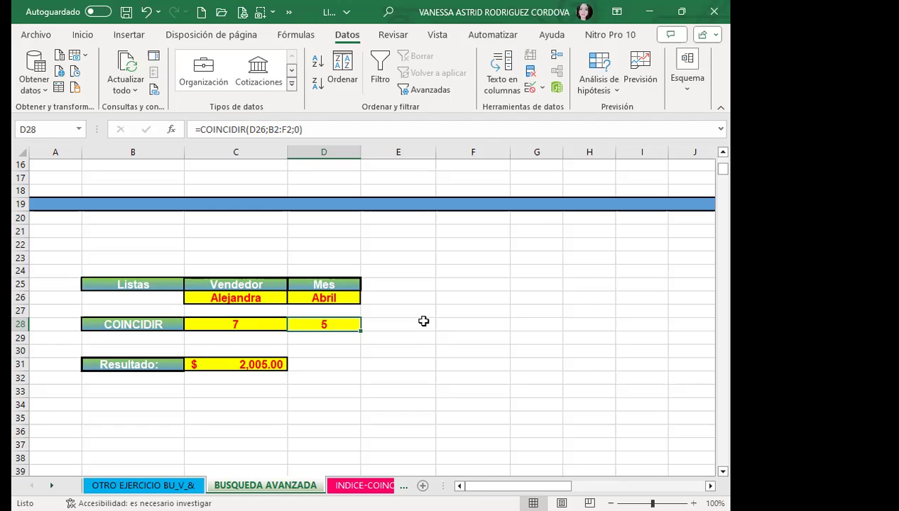
{"action": "scroll", "coordinate": [409, 330], "scroll_direction": "down", "scroll_amount": 1}
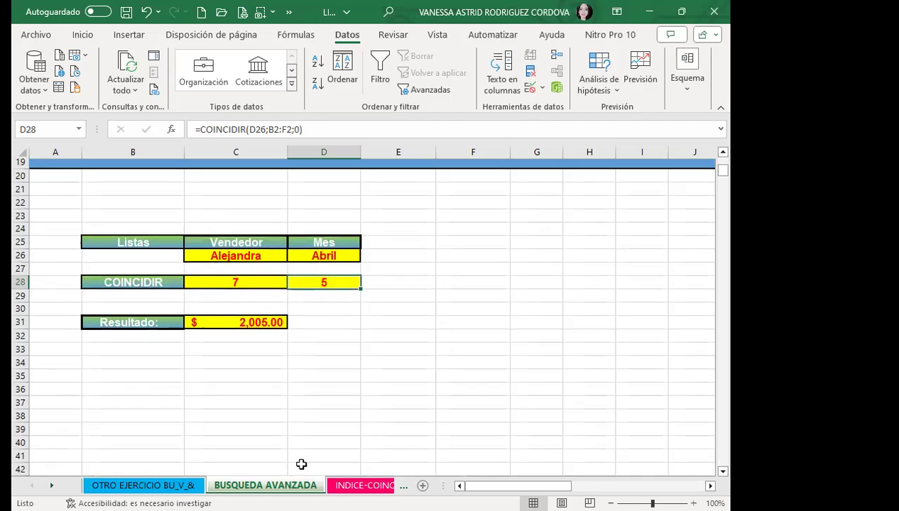
{"action": "key", "text": "ctrl+Page_Down"}
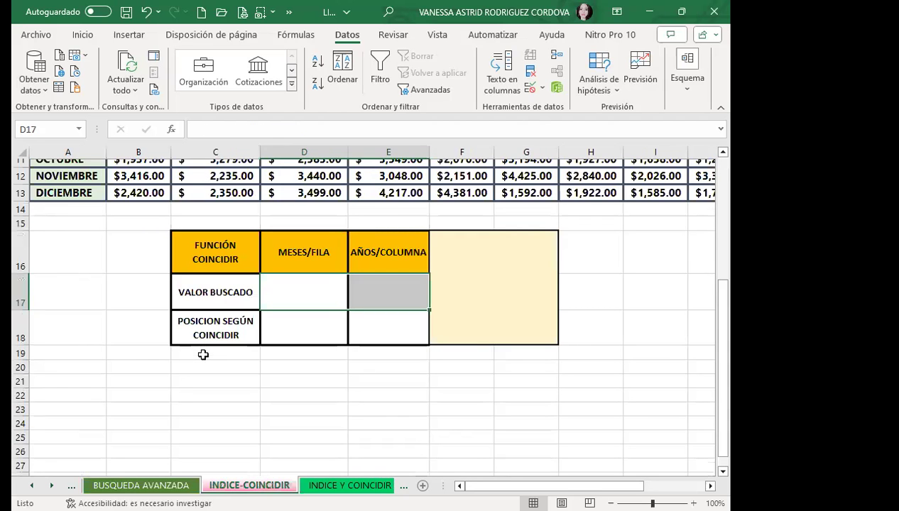
{"action": "scroll", "coordinate": [226, 291], "scroll_direction": "up", "scroll_amount": 3}
{"action": "scroll", "coordinate": [216, 296], "scroll_direction": "up", "scroll_amount": 1}
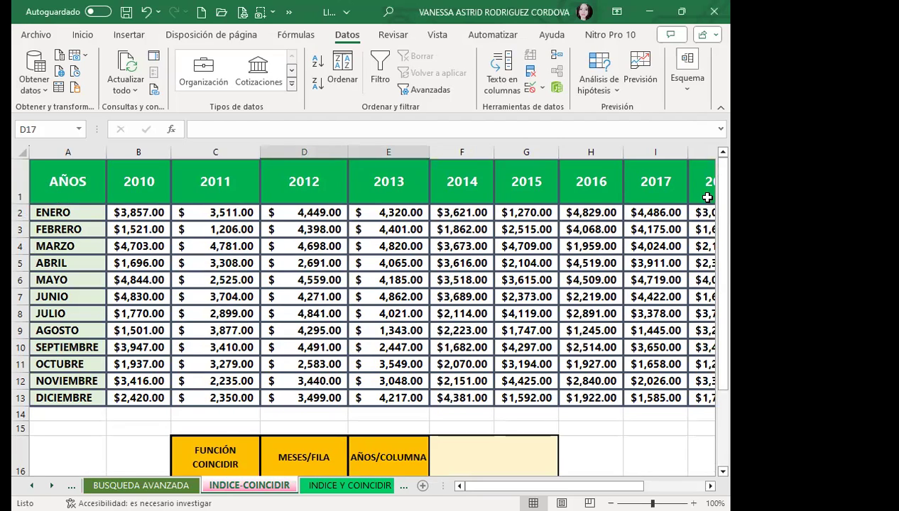
{"action": "mouse_move", "coordinate": [61, 212]}
{"action": "left_mouse_down"}
{"action": "mouse_move", "coordinate": [64, 313]}
{"action": "mouse_move", "coordinate": [54, 377]}
{"action": "left_mouse_up"}
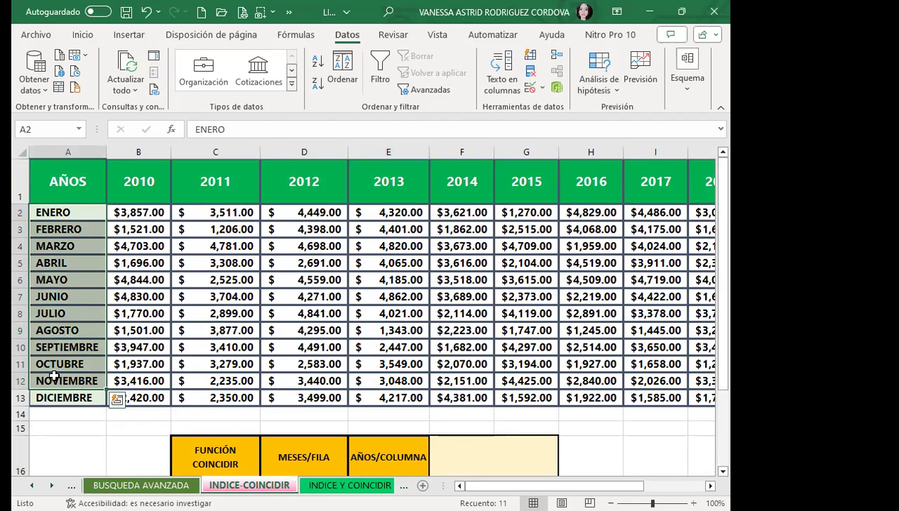
{"action": "left_click", "coordinate": [123, 185]}
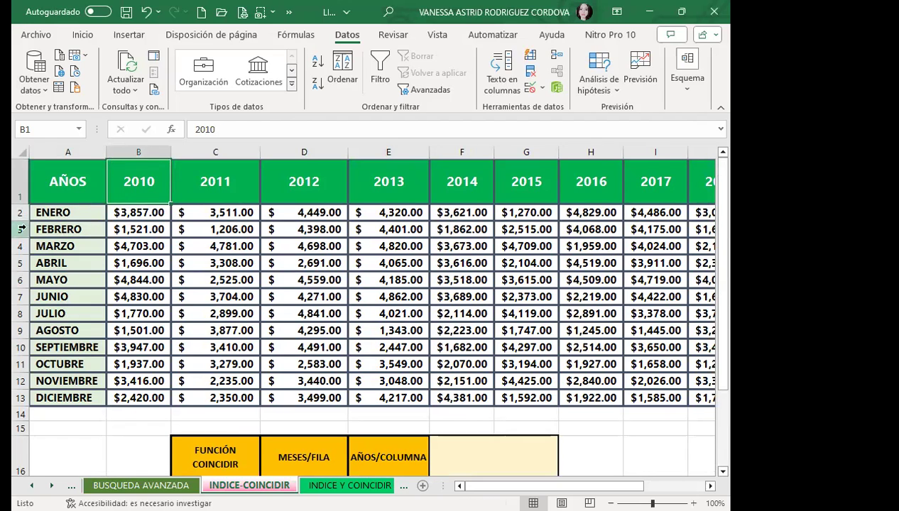
{"action": "left_click", "coordinate": [124, 212]}
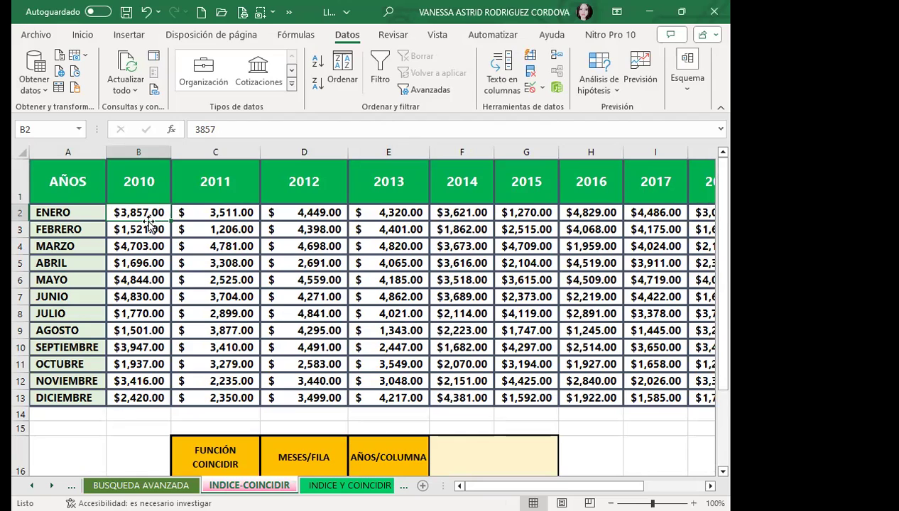
{"action": "left_click", "coordinate": [156, 231]}
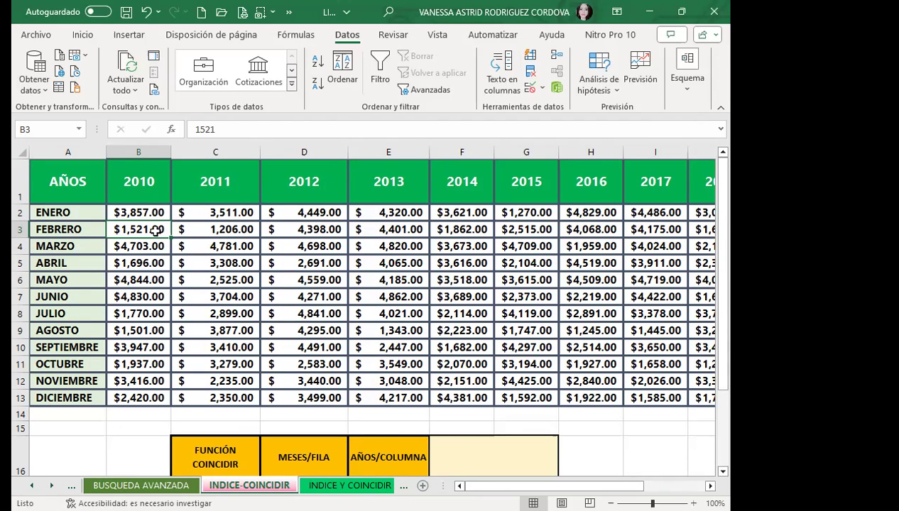
{"action": "left_click", "coordinate": [134, 169]}
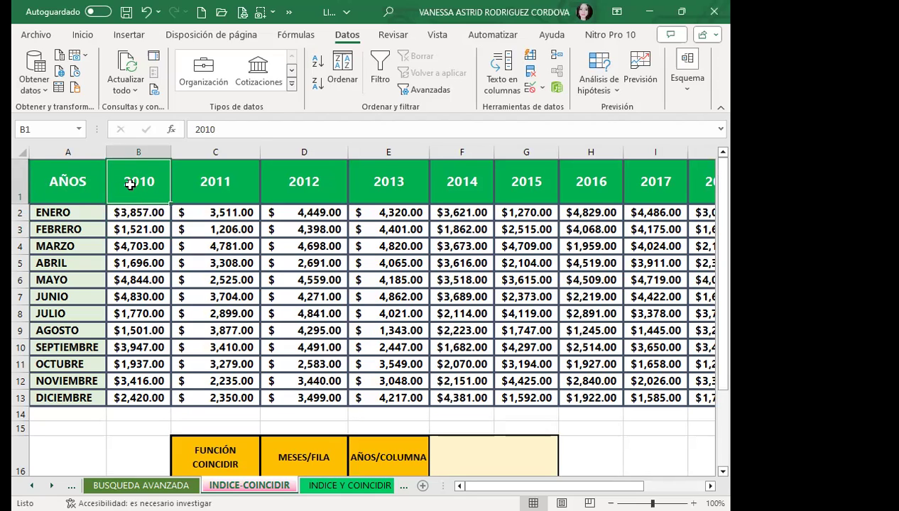
{"action": "left_click", "coordinate": [502, 451]}
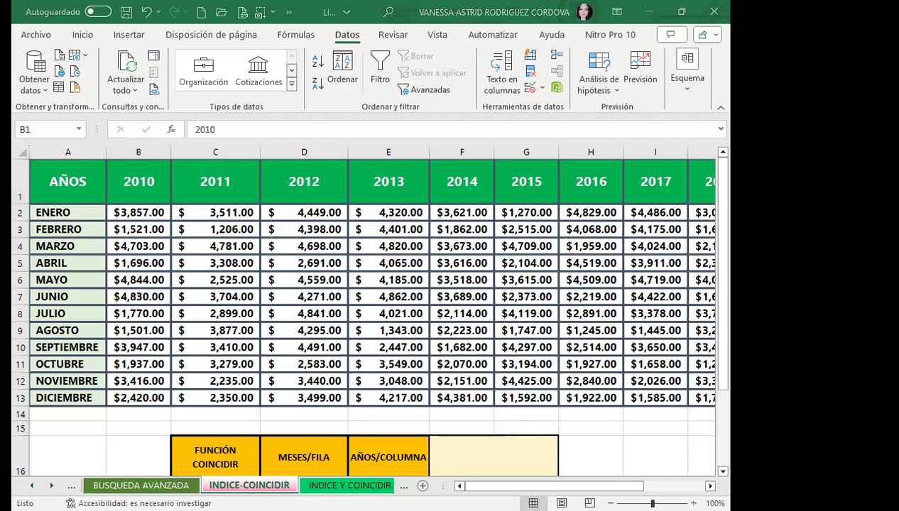
{"action": "scroll", "coordinate": [369, 312], "scroll_direction": "right", "scroll_amount": 6}
{"action": "left_click", "coordinate": [454, 179]}
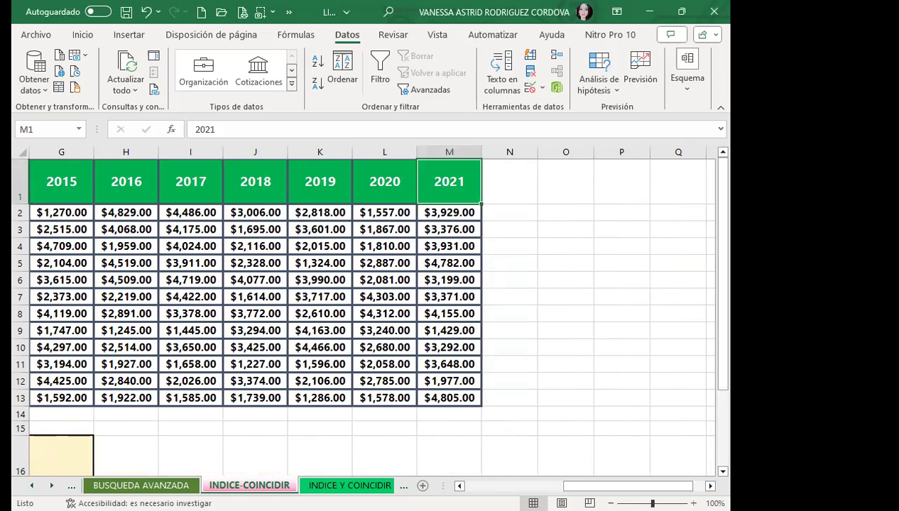
{"action": "mouse_move", "coordinate": [572, 485]}
{"action": "left_mouse_down"}
{"action": "mouse_move", "coordinate": [474, 486]}
{"action": "mouse_move", "coordinate": [580, 488]}
{"action": "mouse_move", "coordinate": [475, 487]}
{"action": "left_mouse_up"}
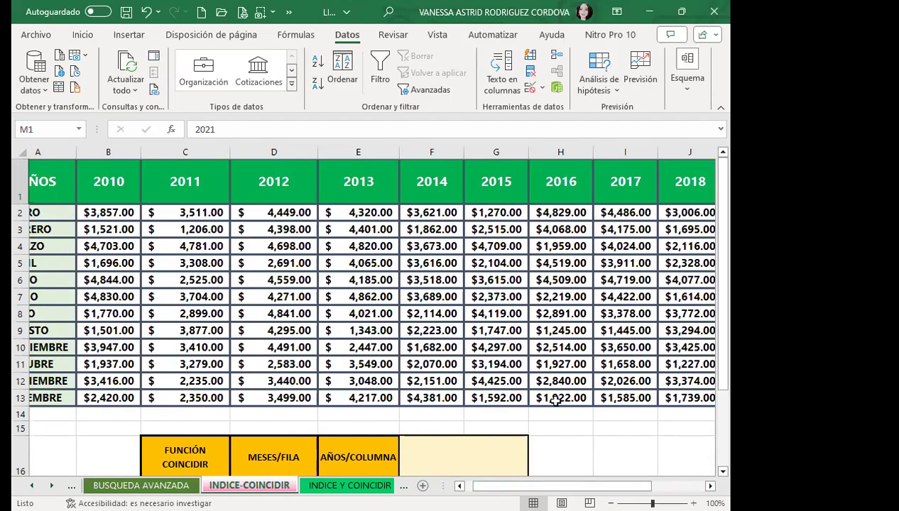
{"action": "scroll", "coordinate": [372, 337], "scroll_direction": "down", "scroll_amount": 1}
{"action": "scroll", "coordinate": [371, 337], "scroll_direction": "down", "scroll_amount": 1}
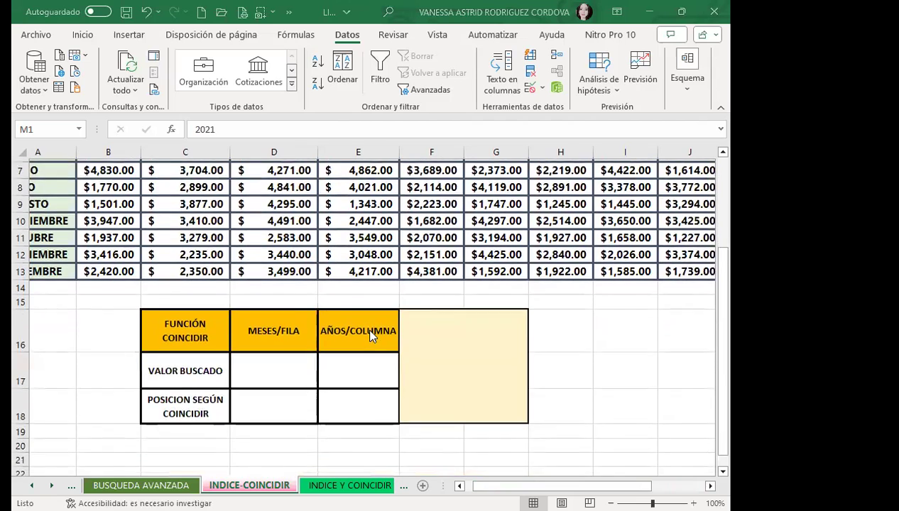
{"action": "scroll", "coordinate": [319, 328], "scroll_direction": "down", "scroll_amount": 1}
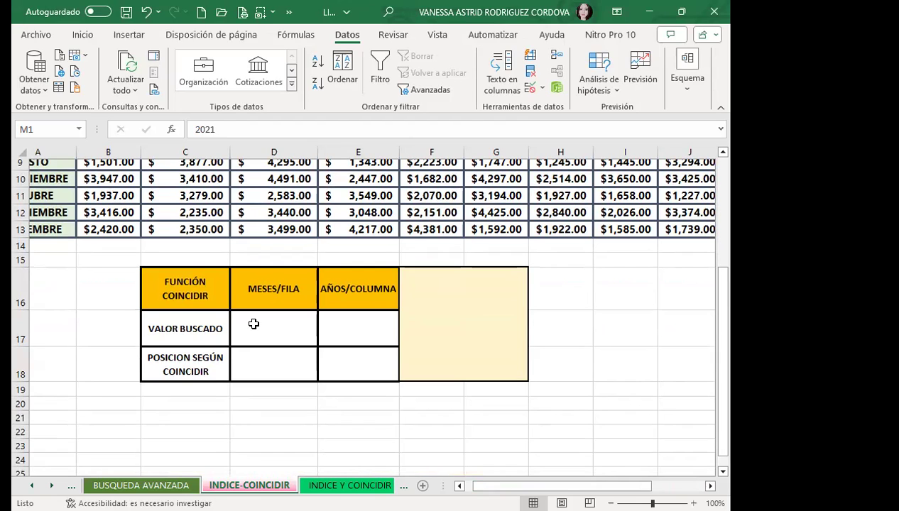
{"action": "mouse_move", "coordinate": [254, 324]}
{"action": "left_mouse_down"}
{"action": "mouse_move", "coordinate": [348, 324]}
{"action": "mouse_move", "coordinate": [277, 328]}
{"action": "left_mouse_up"}
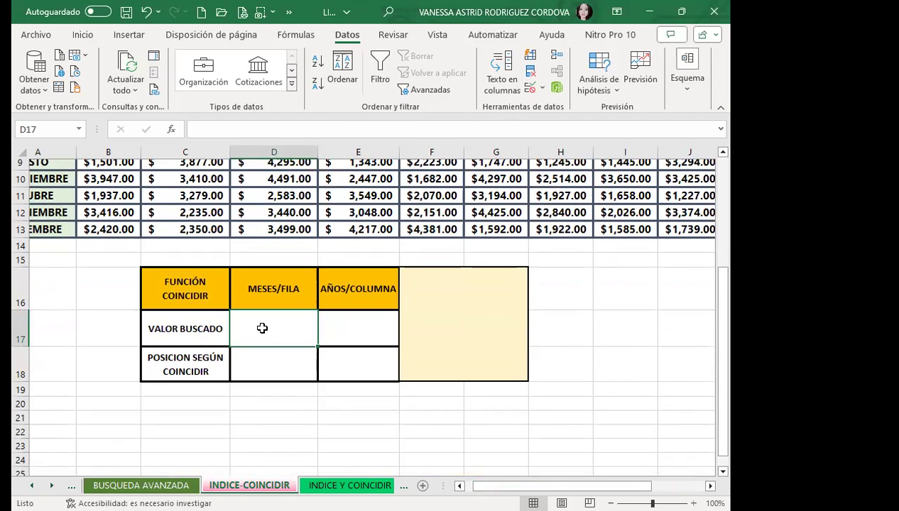
{"action": "left_click_drag", "start_coordinate": [262, 328], "coordinate": [339, 335]}
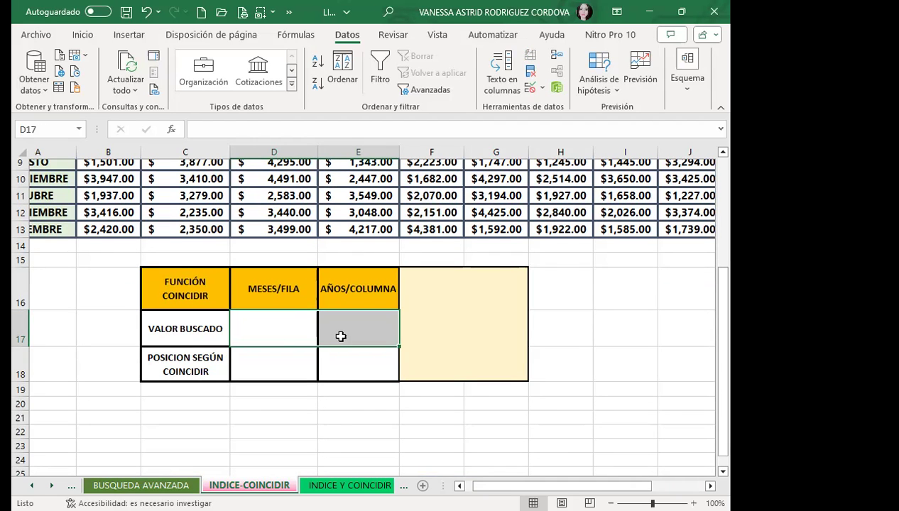
{"action": "left_click", "coordinate": [267, 334]}
{"action": "scroll", "coordinate": [114, 242], "scroll_direction": "up", "scroll_amount": 2}
{"action": "scroll", "coordinate": [112, 242], "scroll_direction": "up", "scroll_amount": 1}
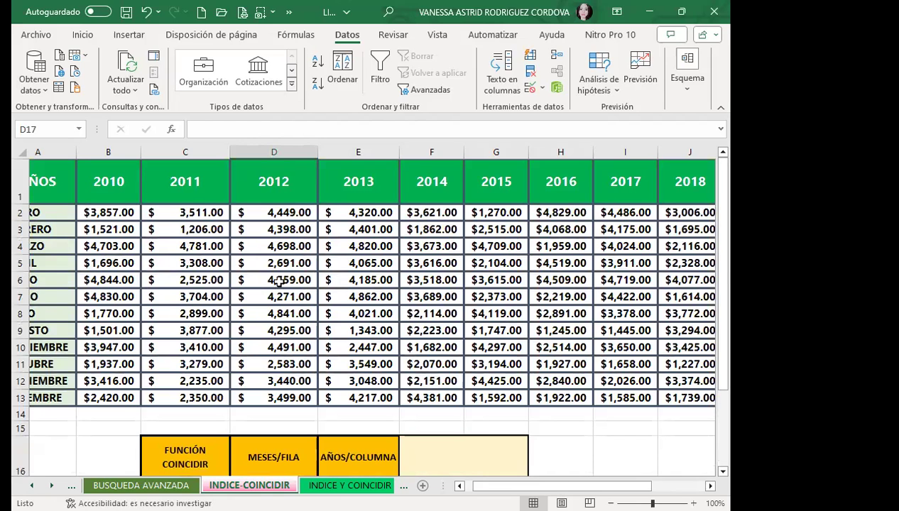
{"action": "scroll", "coordinate": [276, 279], "scroll_direction": "down", "scroll_amount": 4}
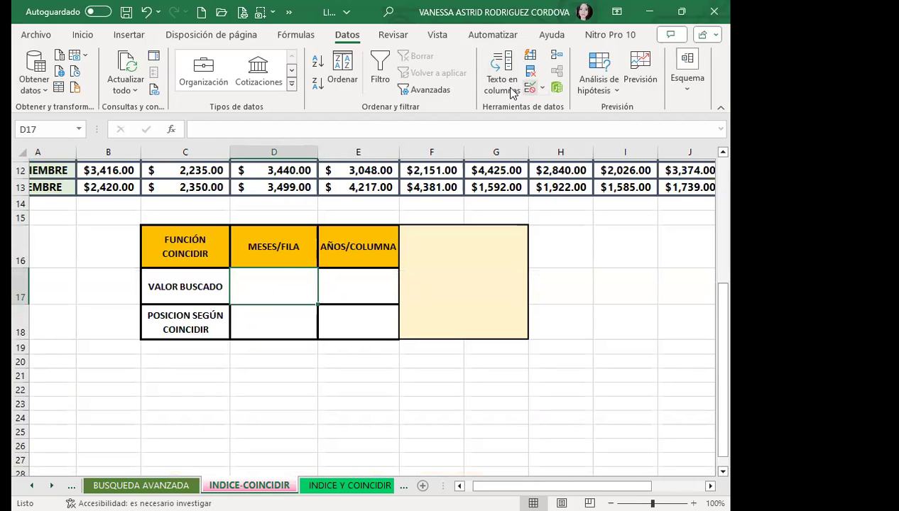
Step: Give D17 a List validation sourced from $A$2:$A$13 and pick ENERO
{"action": "left_click", "coordinate": [531, 88]}
{"action": "left_click", "coordinate": [505, 311]}
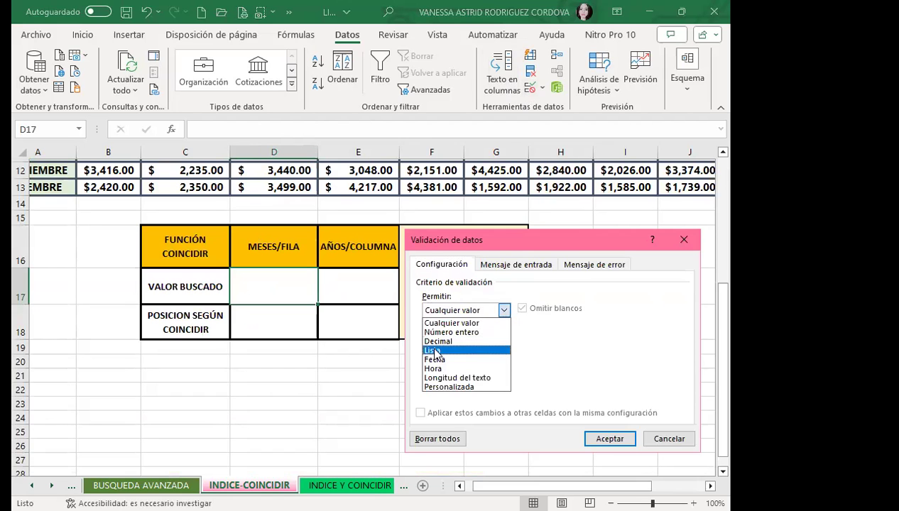
{"action": "left_click", "coordinate": [436, 351]}
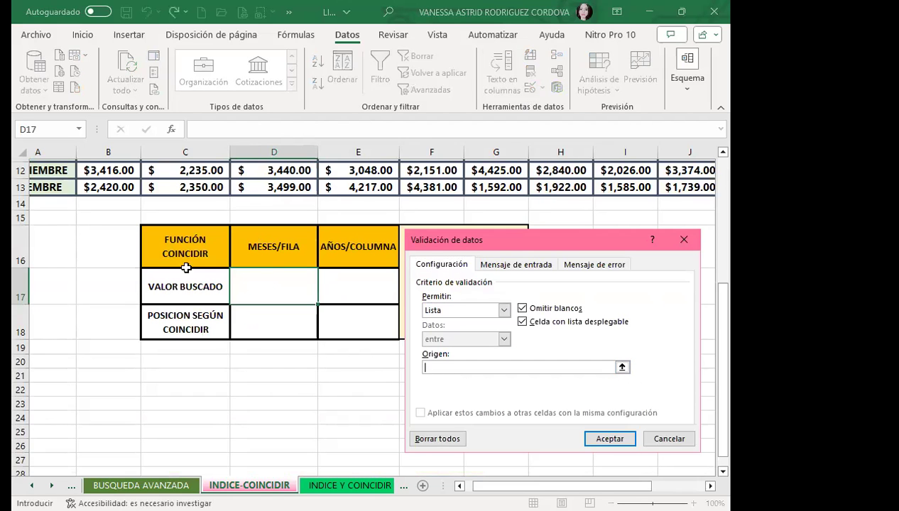
{"action": "scroll", "coordinate": [86, 285], "scroll_direction": "up", "scroll_amount": 2}
{"action": "scroll", "coordinate": [64, 228], "scroll_direction": "up", "scroll_amount": 2}
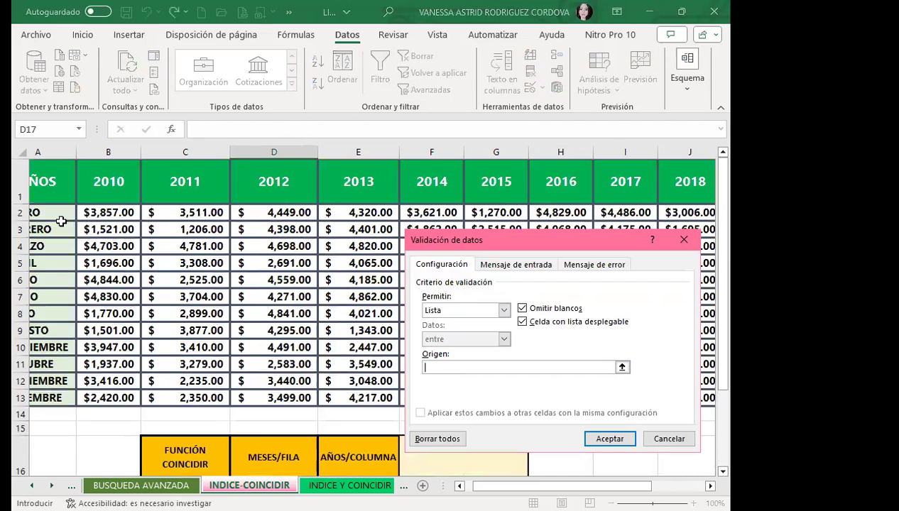
{"action": "left_click", "coordinate": [59, 212]}
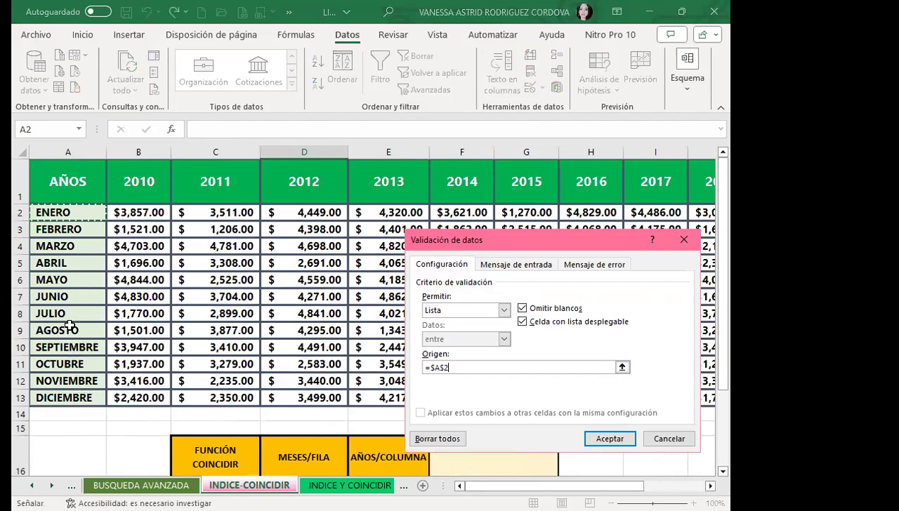
{"action": "type", "text": ":$A$13"}
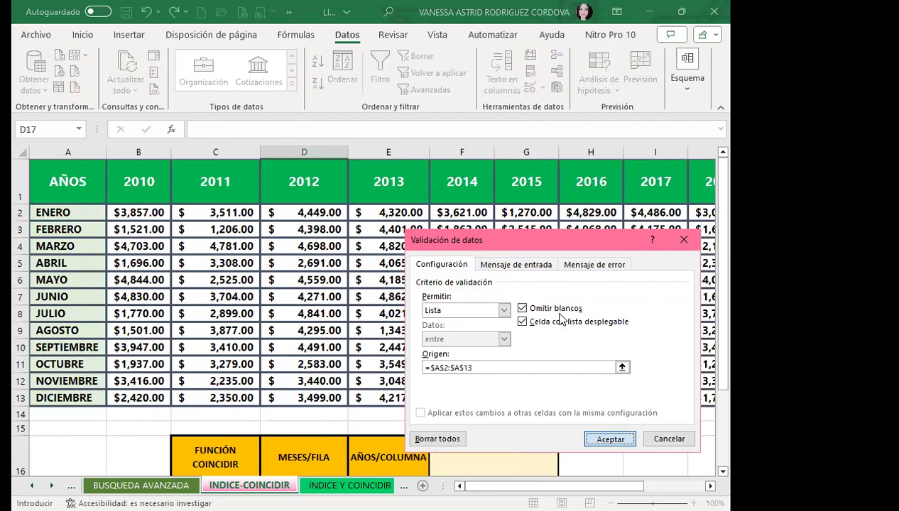
{"action": "key", "text": "Return"}
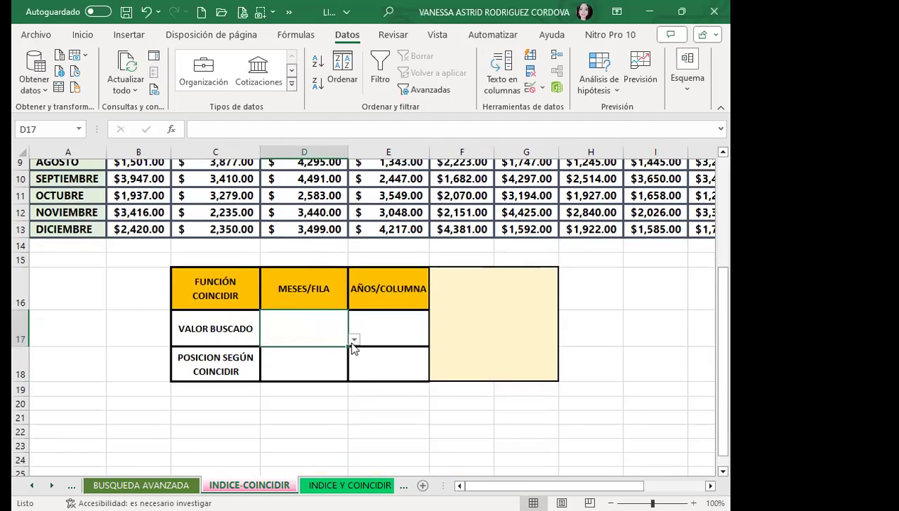
{"action": "left_click", "coordinate": [354, 339]}
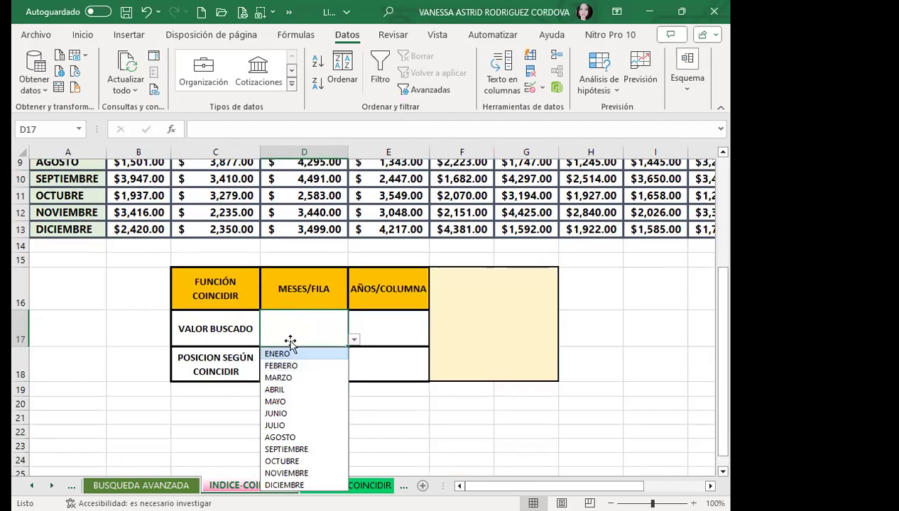
{"action": "left_click", "coordinate": [285, 354]}
Step: Give E17 a List validation sourced from the year headers $B$1:$M$1
{"action": "left_click", "coordinate": [372, 326]}
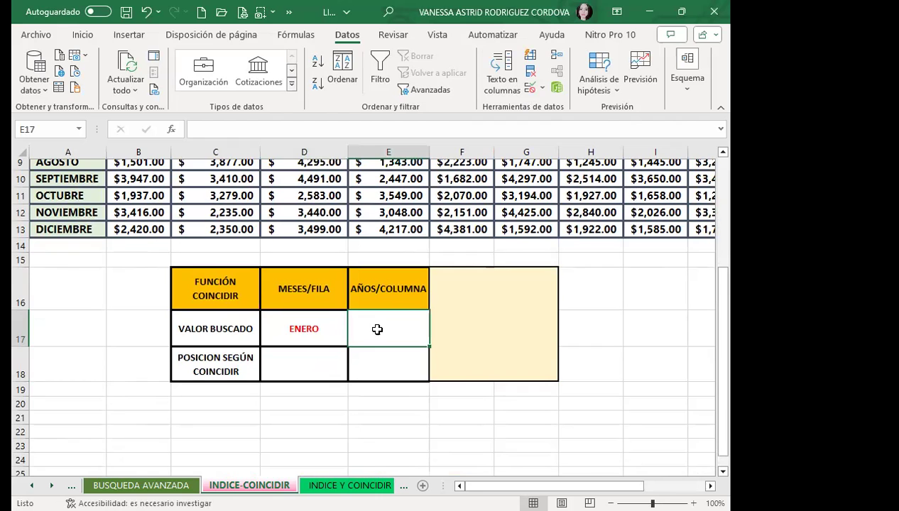
{"action": "scroll", "coordinate": [272, 293], "scroll_direction": "up", "scroll_amount": 3}
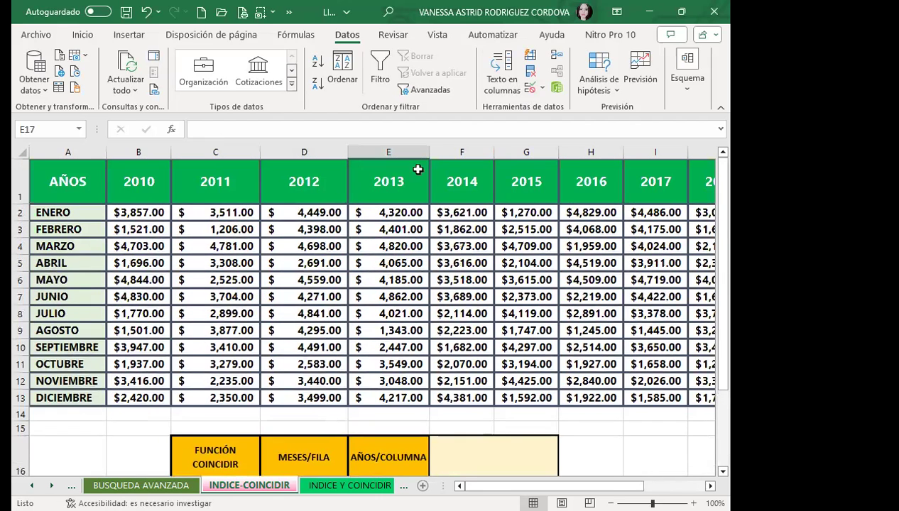
{"action": "left_click", "coordinate": [533, 92]}
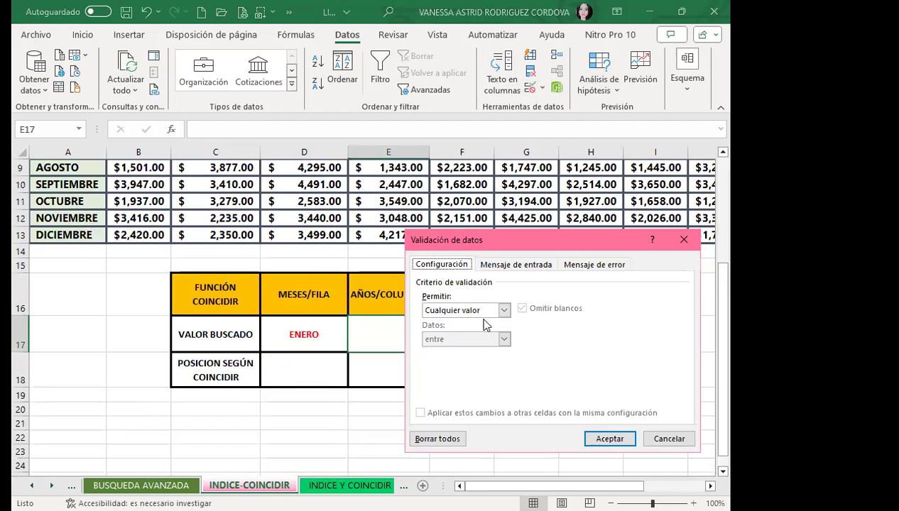
{"action": "left_click", "coordinate": [504, 310]}
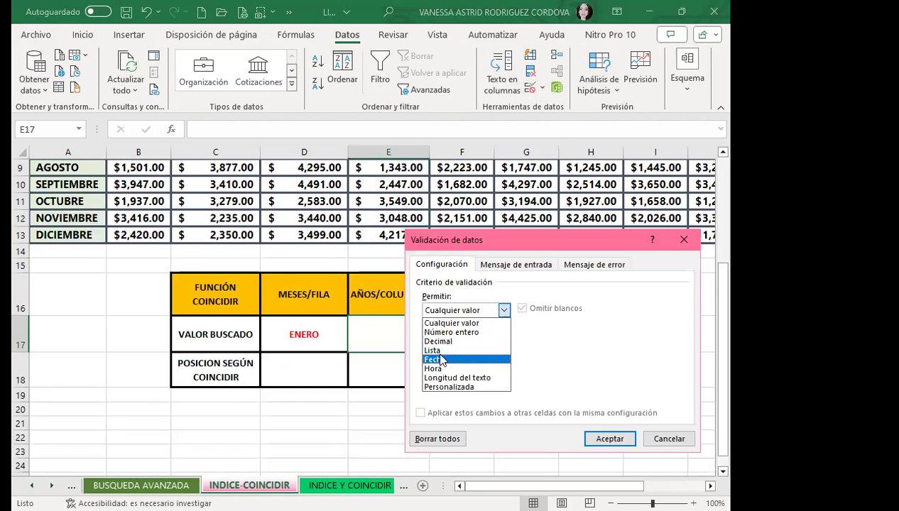
{"action": "left_click", "coordinate": [437, 358]}
{"action": "left_click", "coordinate": [505, 312]}
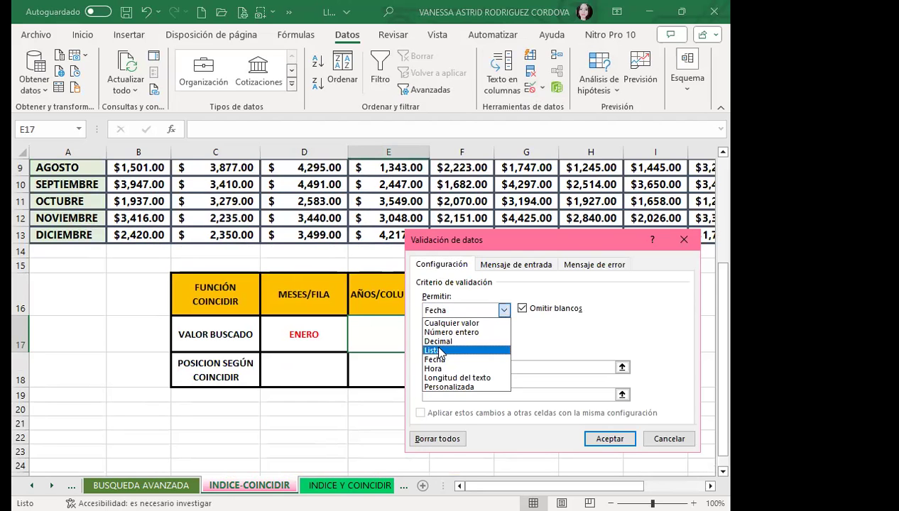
{"action": "left_click", "coordinate": [441, 351]}
{"action": "scroll", "coordinate": [211, 234], "scroll_direction": "up", "scroll_amount": 2}
{"action": "scroll", "coordinate": [167, 205], "scroll_direction": "up", "scroll_amount": 1}
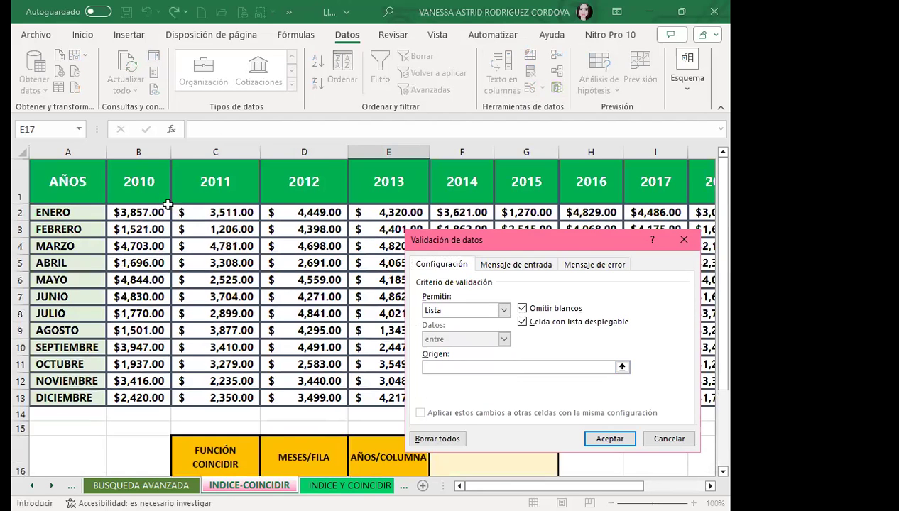
{"action": "left_click", "coordinate": [137, 184]}
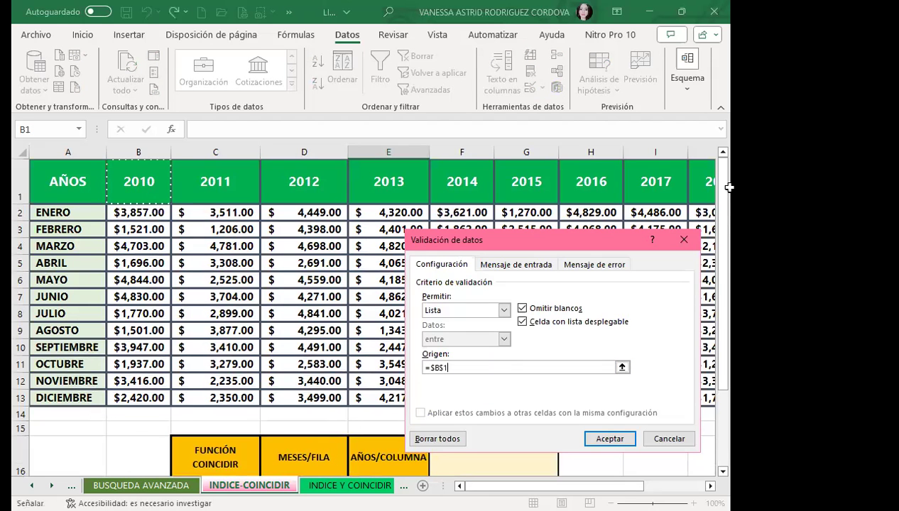
{"action": "left_click_drag", "start_coordinate": [730, 187], "coordinate": [604, 195]}
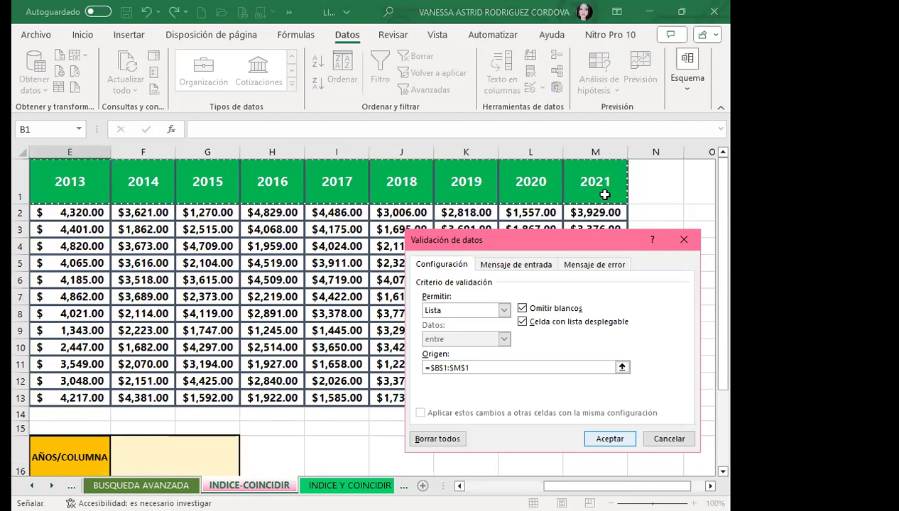
{"action": "key", "text": "Return"}
{"action": "left_click_drag", "start_coordinate": [618, 485], "coordinate": [450, 480]}
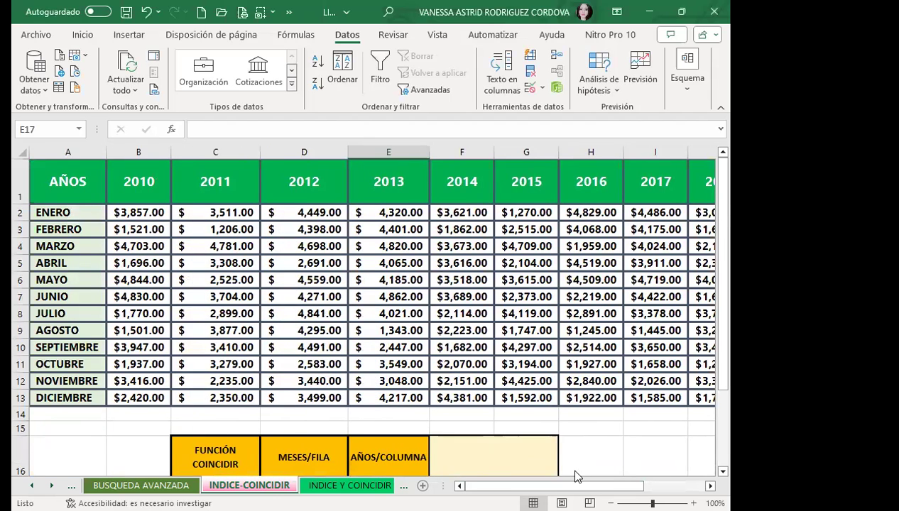
{"action": "scroll", "coordinate": [302, 356], "scroll_direction": "down", "scroll_amount": 3}
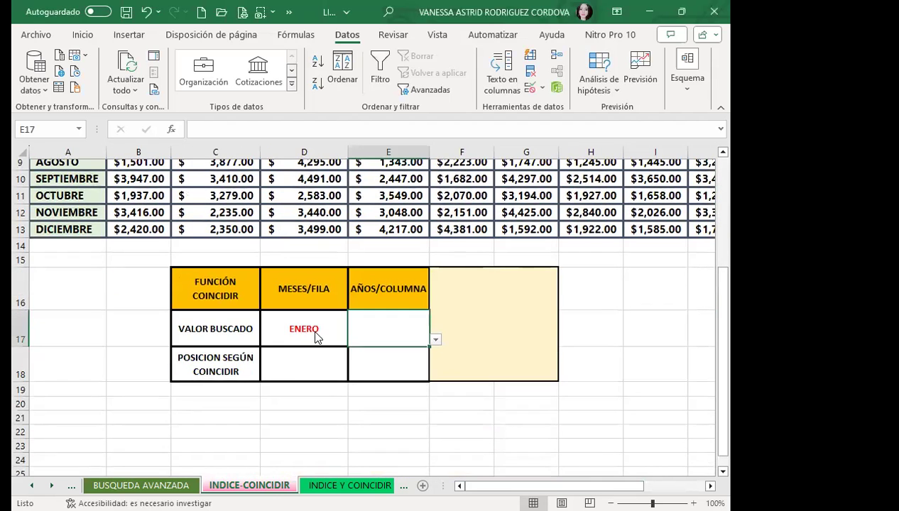
{"action": "left_click", "coordinate": [313, 358]}
{"action": "left_click", "coordinate": [406, 334]}
{"action": "left_click", "coordinate": [435, 340]}
{"action": "left_click", "coordinate": [369, 355]}
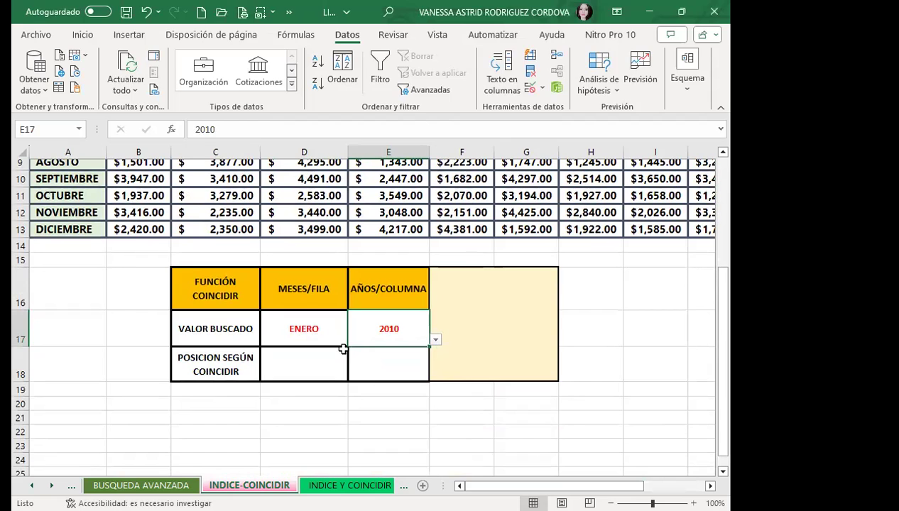
{"action": "left_click", "coordinate": [296, 328]}
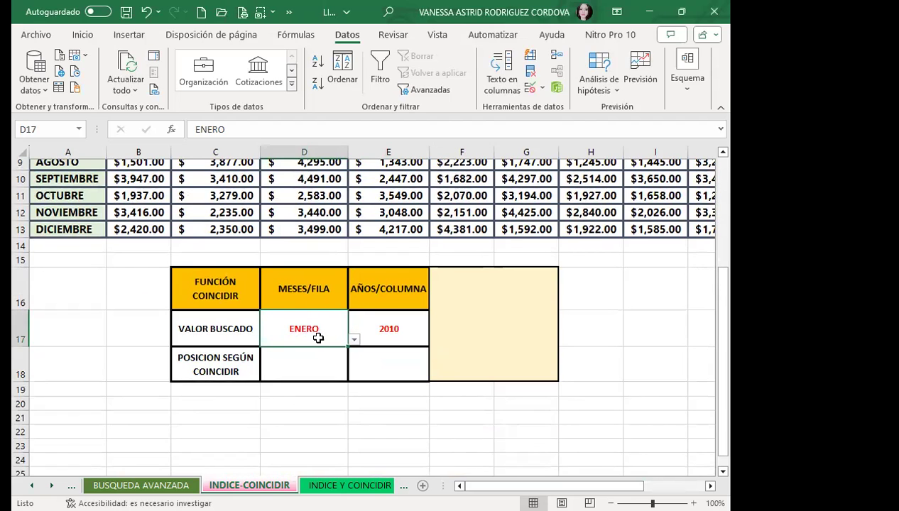
{"action": "left_click", "coordinate": [395, 329]}
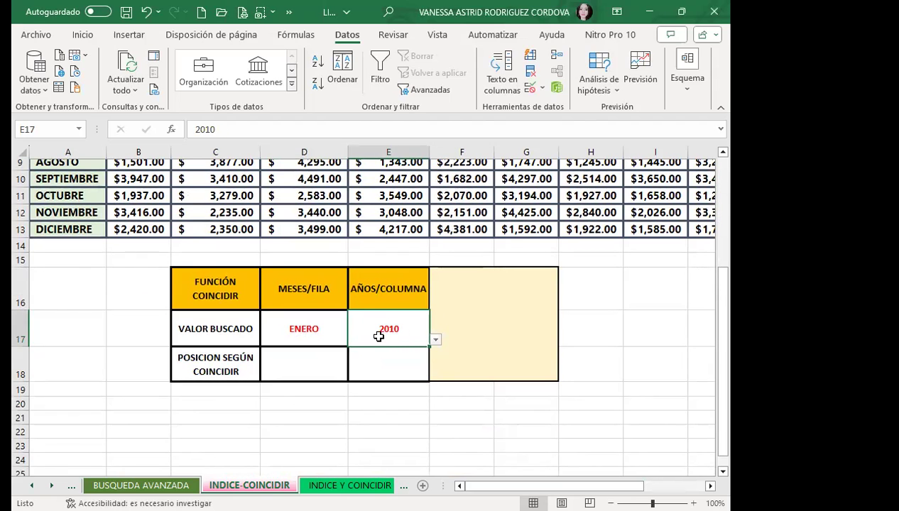
{"action": "left_click", "coordinate": [301, 356]}
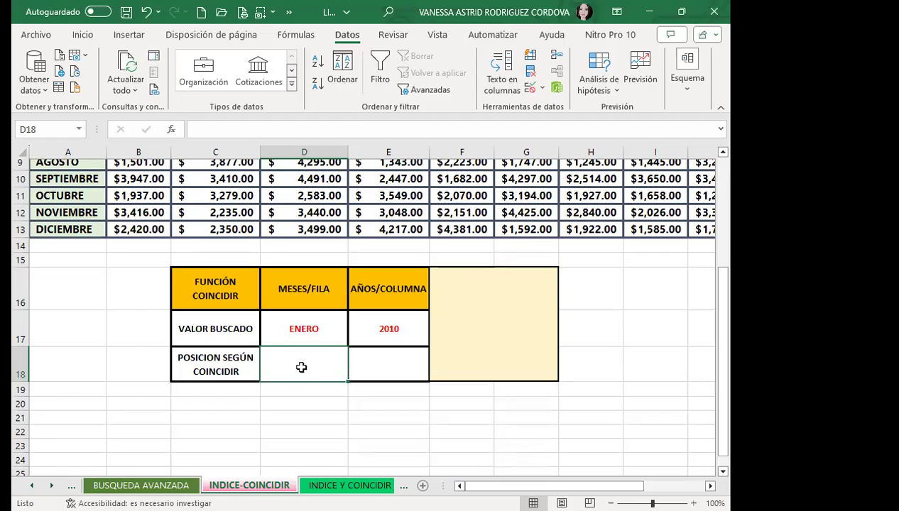
Step: Enter =COINCIDIR(D17;A1:A13;0) in D18 so the ENERO row position shows 2
{"action": "type", "text": "=C"}
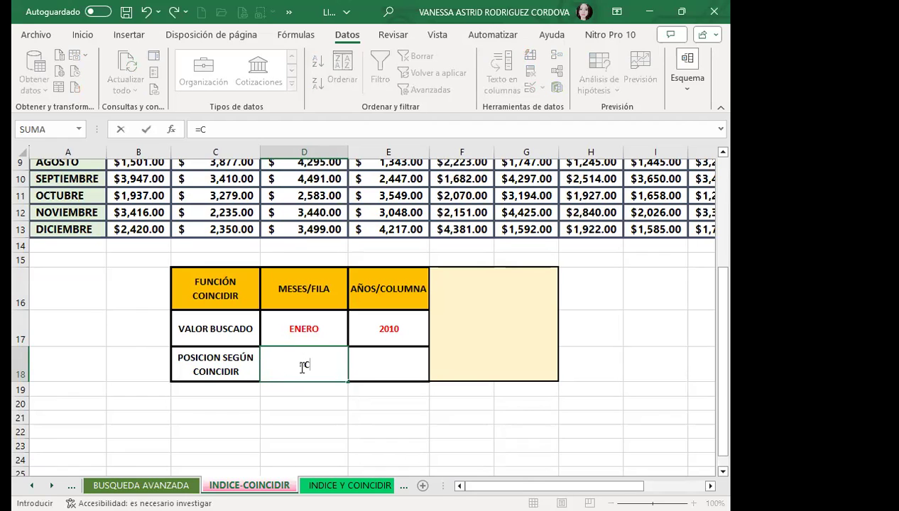
{"action": "type", "text": "OIN"}
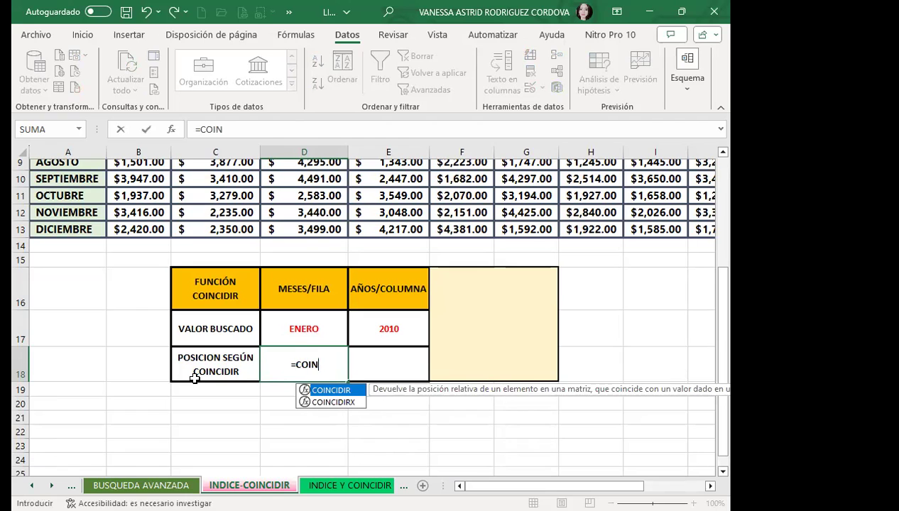
{"action": "double_click", "coordinate": [323, 391]}
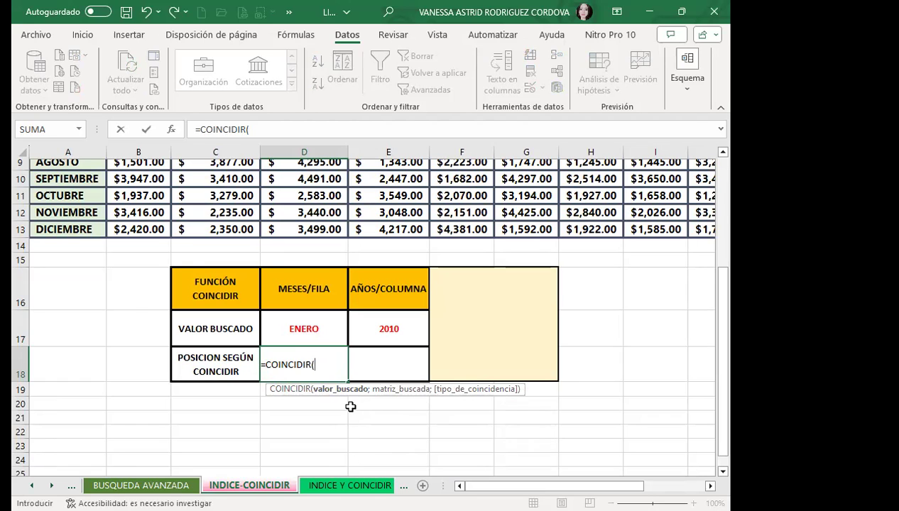
{"action": "left_click", "coordinate": [299, 329]}
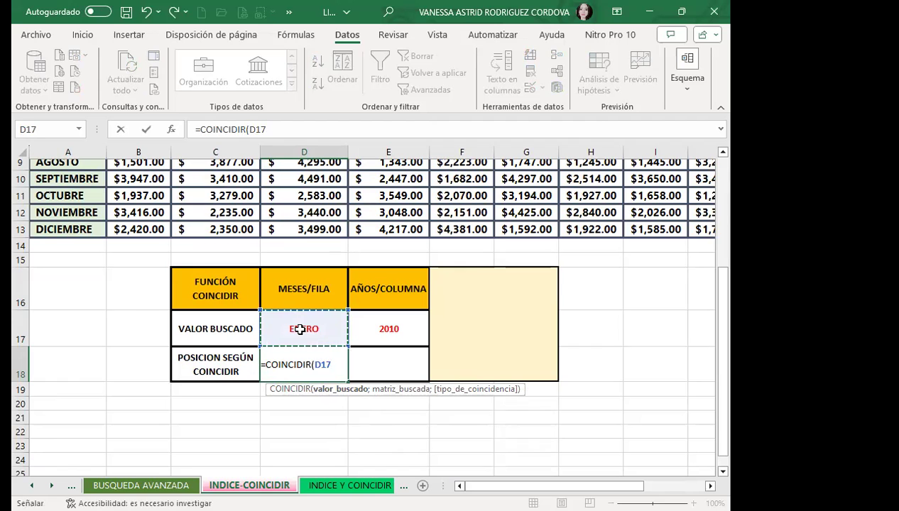
{"action": "type", "text": ";"}
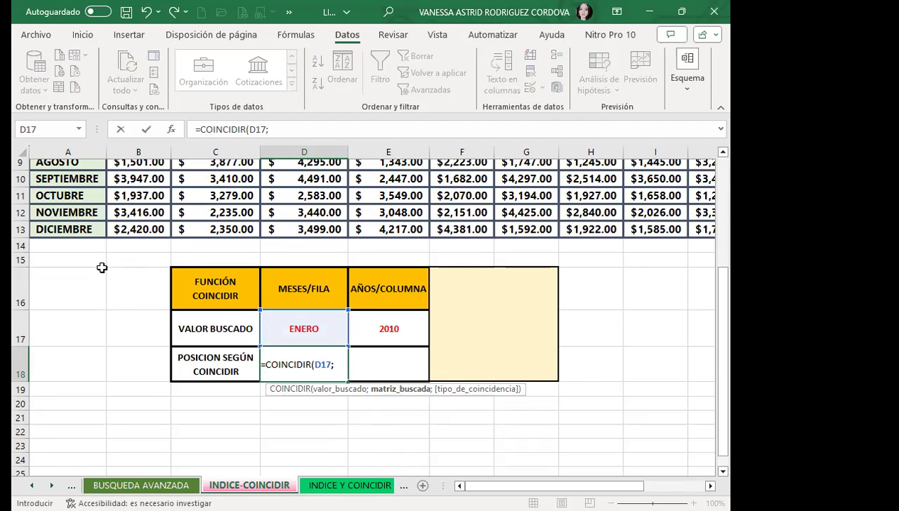
{"action": "scroll", "coordinate": [100, 268], "scroll_direction": "up", "scroll_amount": 2}
{"action": "scroll", "coordinate": [114, 268], "scroll_direction": "up", "scroll_amount": 2}
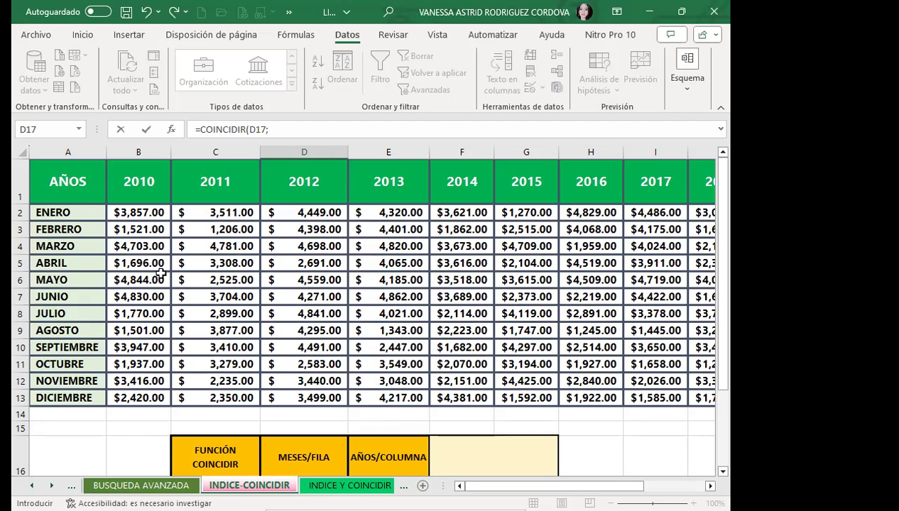
{"action": "scroll", "coordinate": [284, 383], "scroll_direction": "down", "scroll_amount": 1}
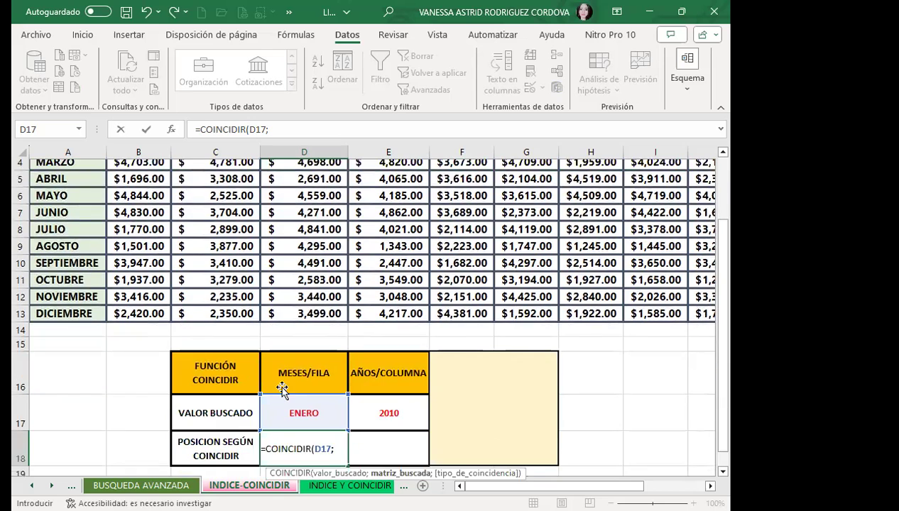
{"action": "scroll", "coordinate": [287, 387], "scroll_direction": "down", "scroll_amount": 1}
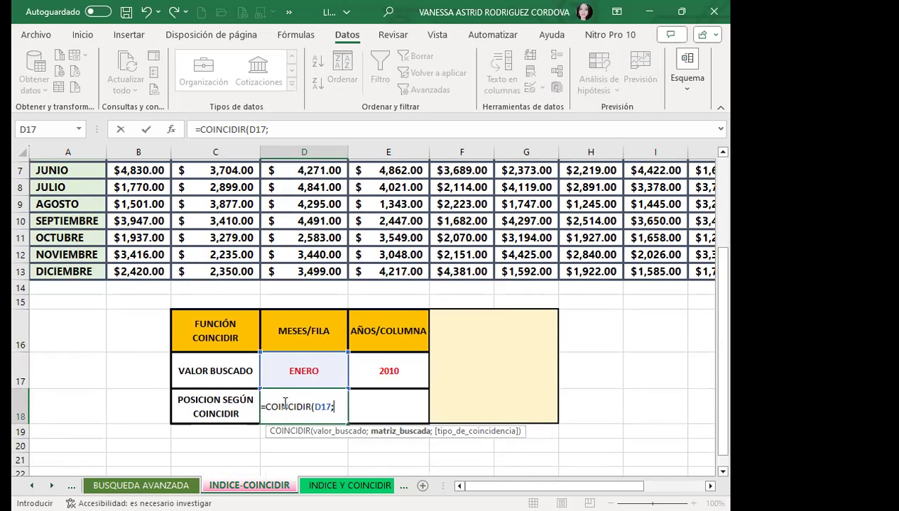
{"action": "scroll", "coordinate": [135, 316], "scroll_direction": "up", "scroll_amount": 2}
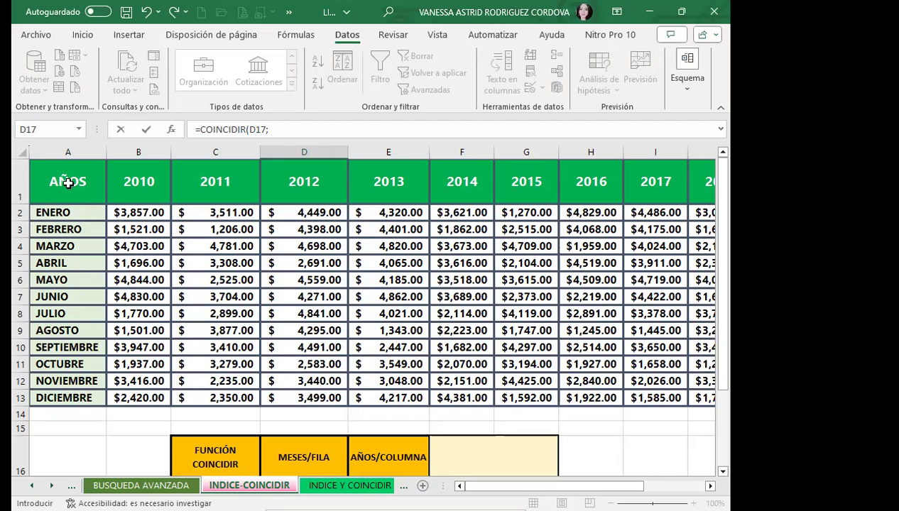
{"action": "left_click_drag", "start_coordinate": [76, 176], "coordinate": [74, 397]}
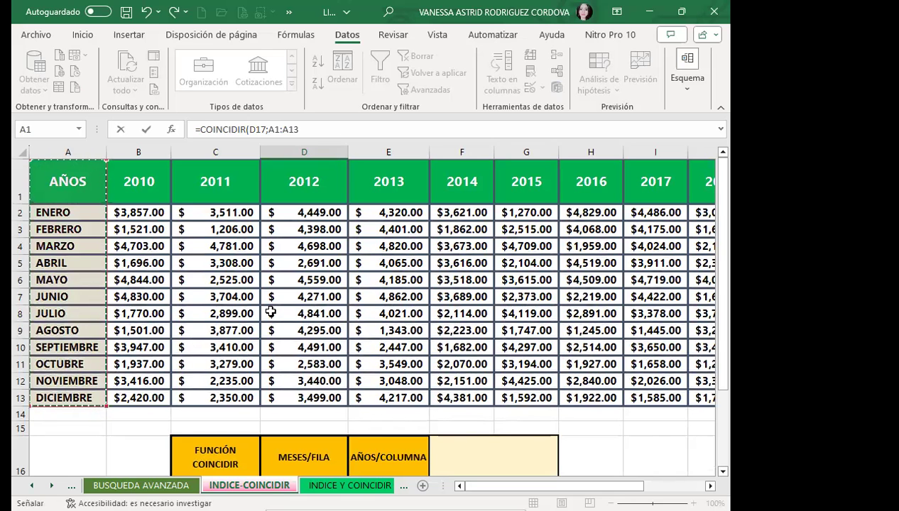
{"action": "scroll", "coordinate": [463, 426], "scroll_direction": "down", "scroll_amount": 1}
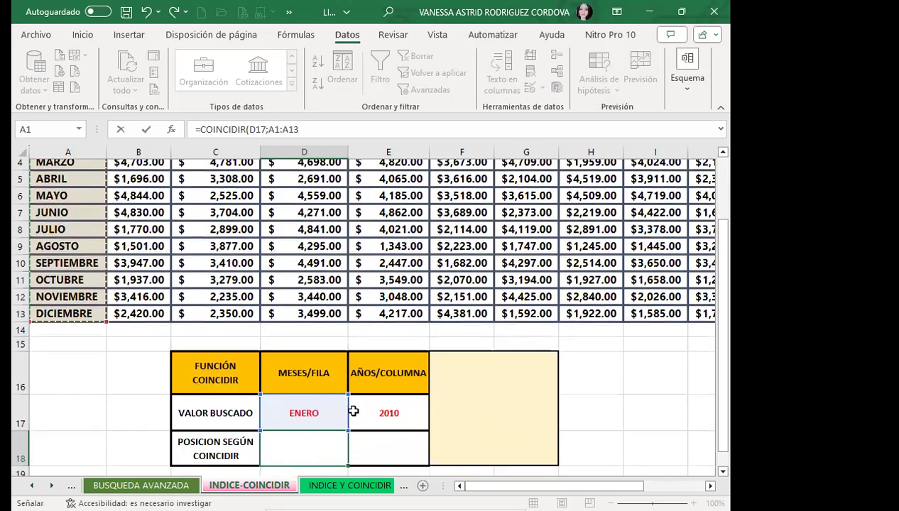
{"action": "scroll", "coordinate": [352, 415], "scroll_direction": "down", "scroll_amount": 1}
{"action": "type", "text": ";"}
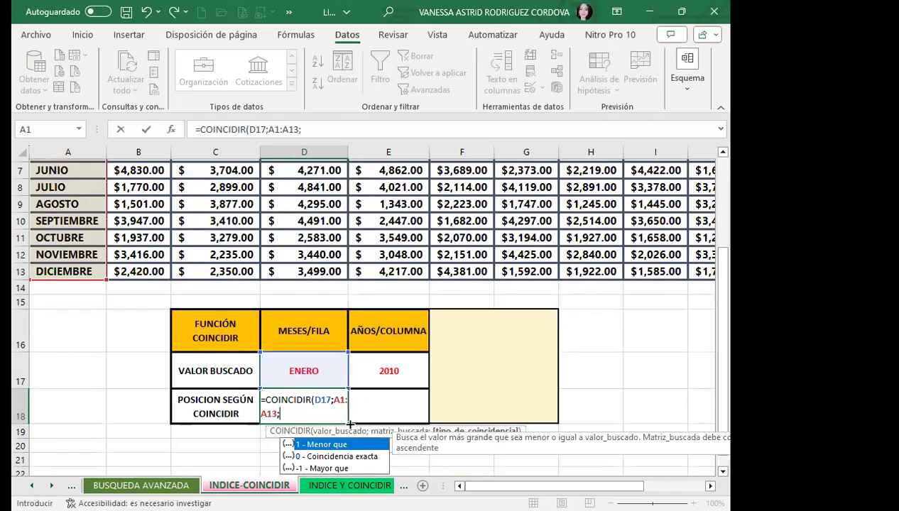
{"action": "type", "text": "0"}
{"action": "key", "text": "Return"}
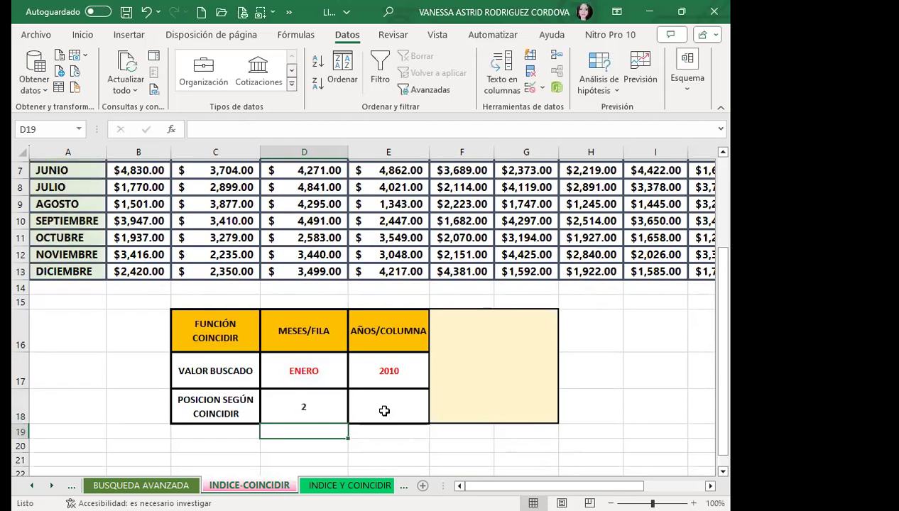
Step: In E18, start =COINCIDIR( with the year in E17 as the lookup value
{"action": "left_click", "coordinate": [388, 408]}
{"action": "type", "text": "=COIN"}
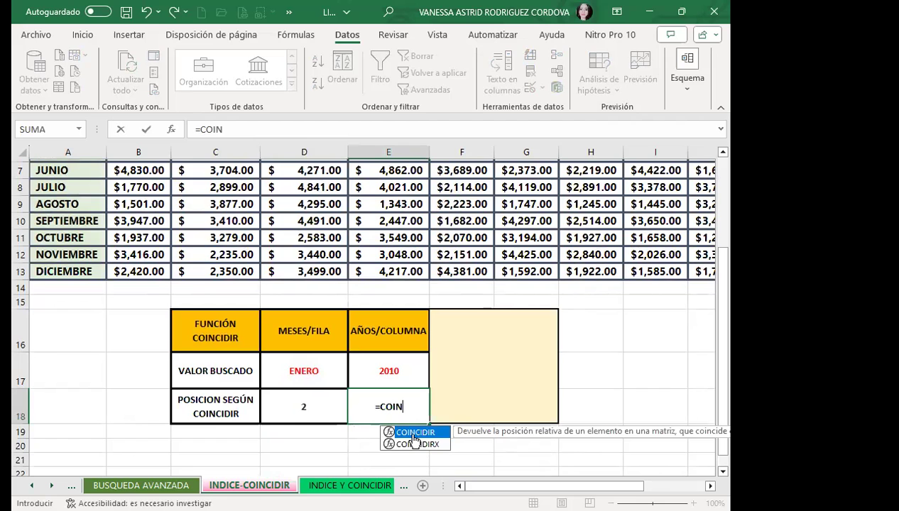
{"action": "double_click", "coordinate": [417, 433]}
{"action": "left_click", "coordinate": [395, 371]}
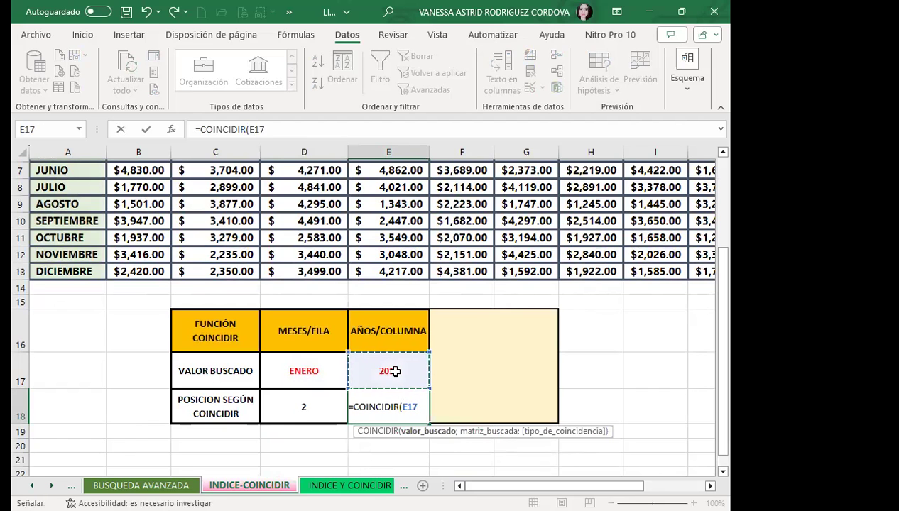
{"action": "type", "text": ";"}
{"action": "scroll", "coordinate": [89, 286], "scroll_direction": "up", "scroll_amount": 2}
{"action": "scroll", "coordinate": [89, 287], "scroll_direction": "up", "scroll_amount": 1}
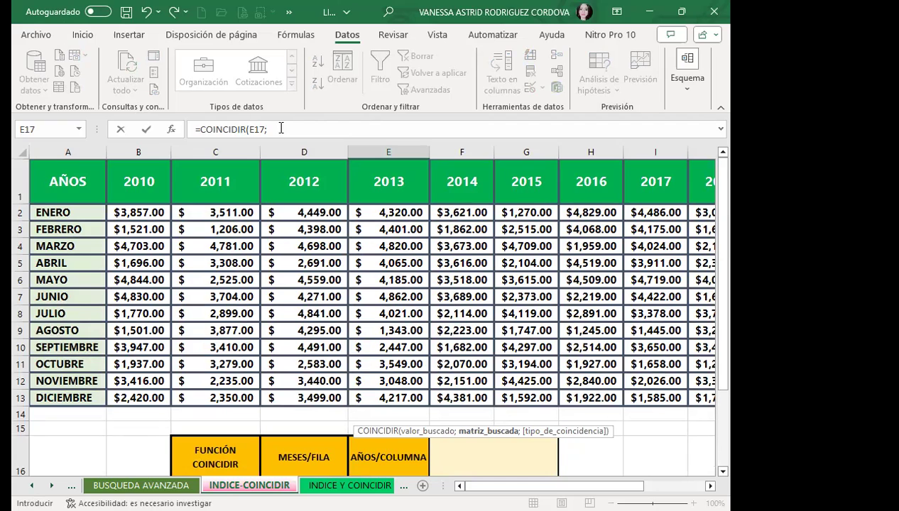
Step: Complete it with search range A1:M1 and exact match 0, giving =COINCIDIR(E17;A1:M1;0)
{"action": "left_click", "coordinate": [281, 128]}
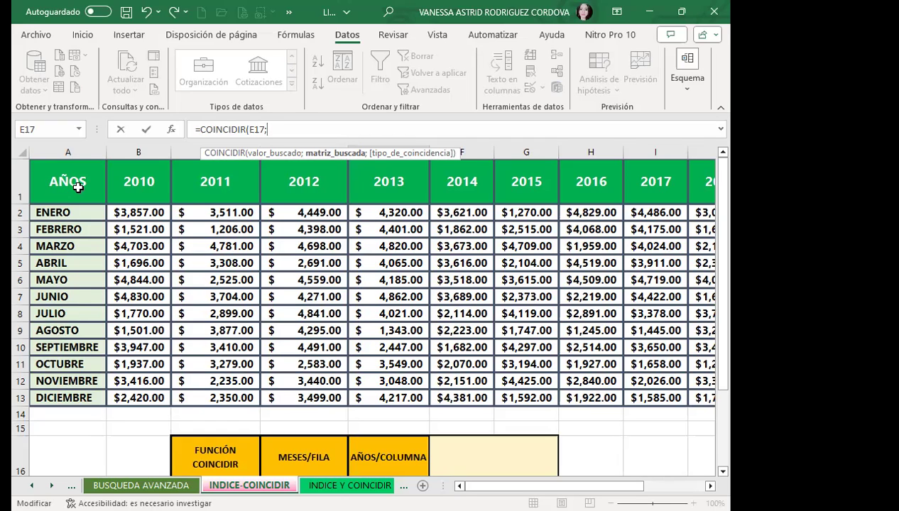
{"action": "left_click", "coordinate": [84, 185]}
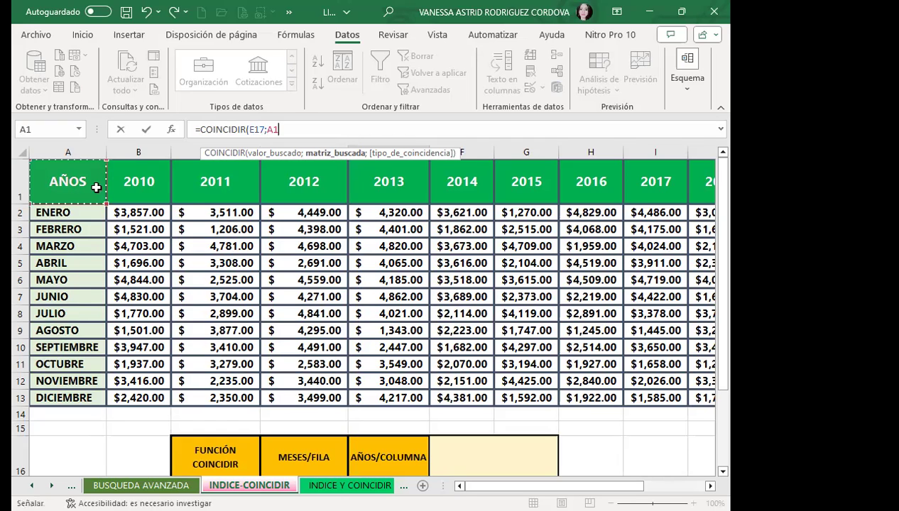
{"action": "left_click_drag", "start_coordinate": [729, 196], "coordinate": [618, 190]}
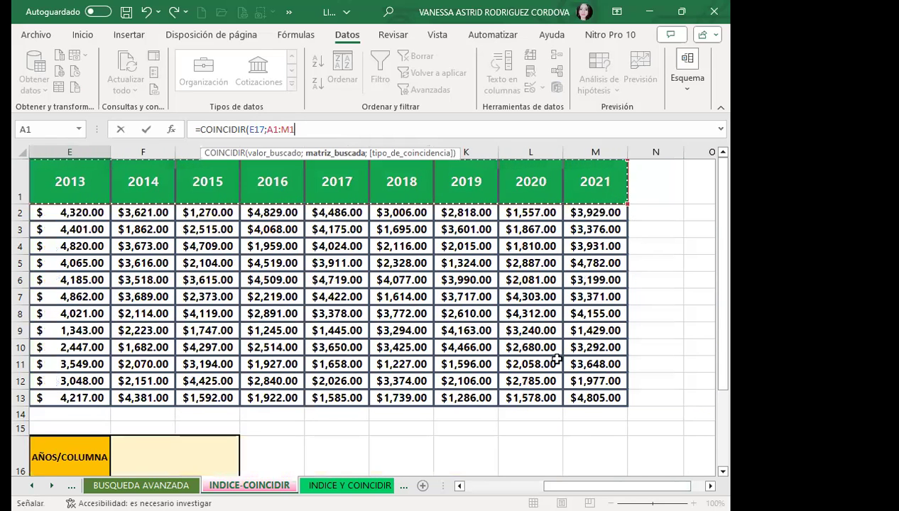
{"action": "scroll", "coordinate": [557, 360], "scroll_direction": "left", "scroll_amount": 2}
{"action": "scroll", "coordinate": [557, 360], "scroll_direction": "left", "scroll_amount": 2}
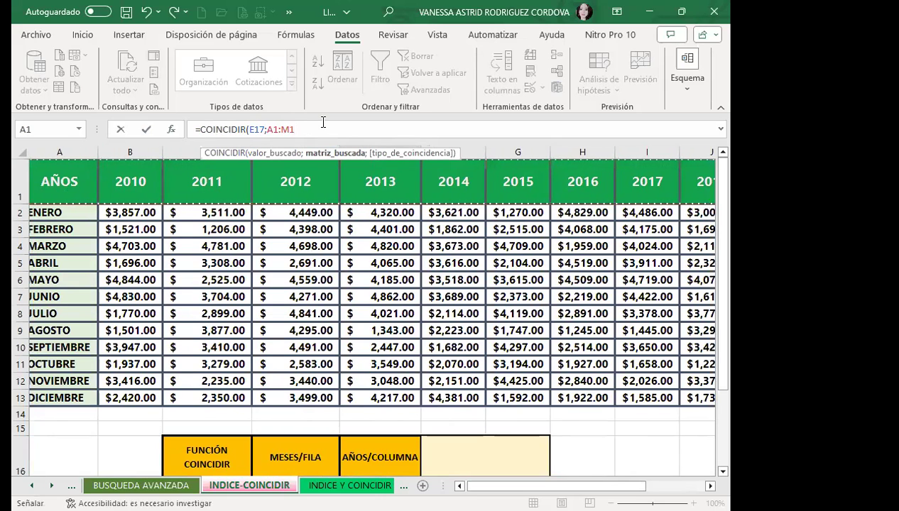
{"action": "type", "text": ";0"}
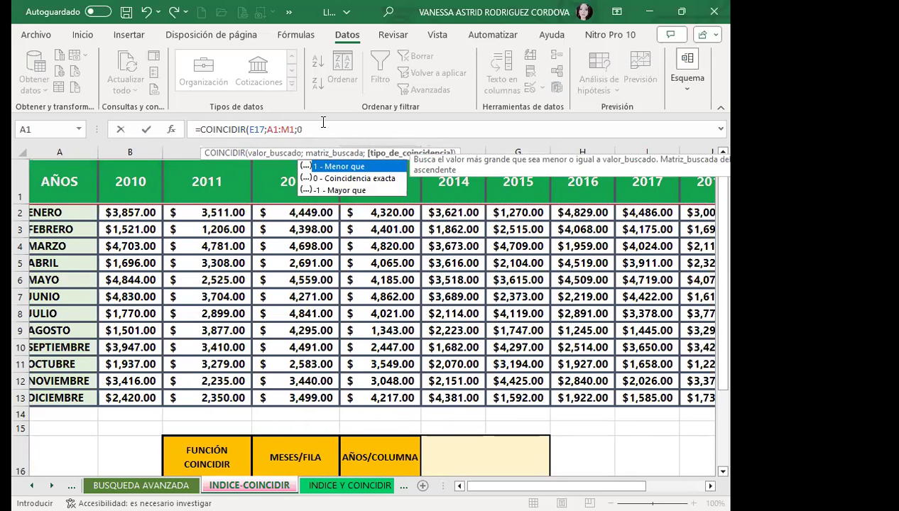
{"action": "type", "text": ")"}
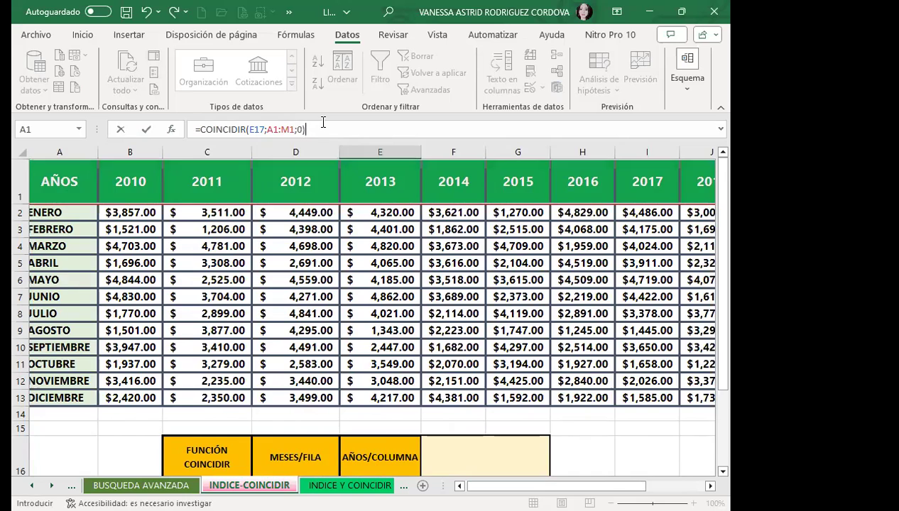
{"action": "key", "text": "Return"}
{"action": "scroll", "coordinate": [281, 380], "scroll_direction": "down", "scroll_amount": 2}
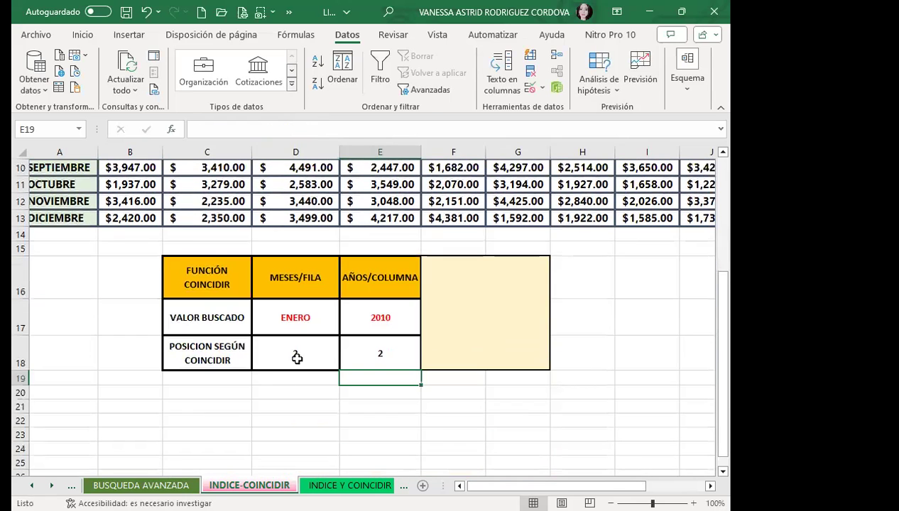
{"action": "left_click", "coordinate": [363, 355]}
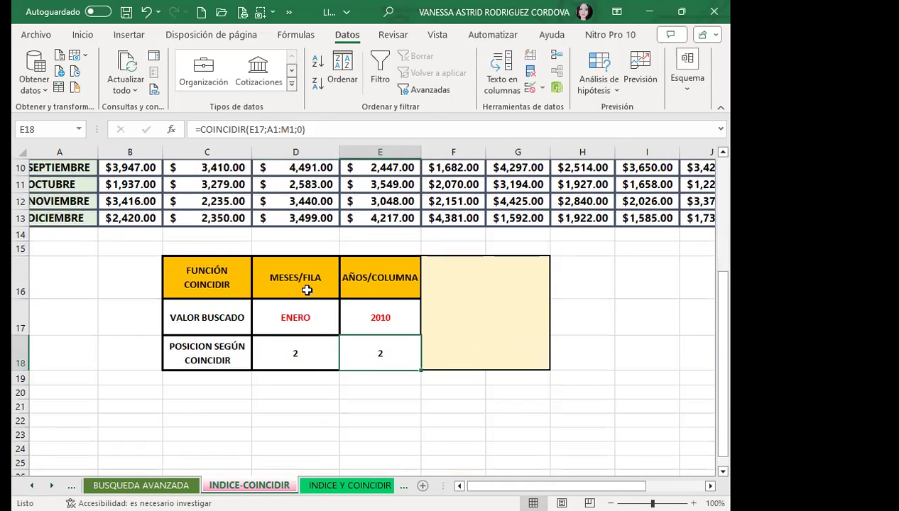
{"action": "left_click", "coordinate": [304, 316]}
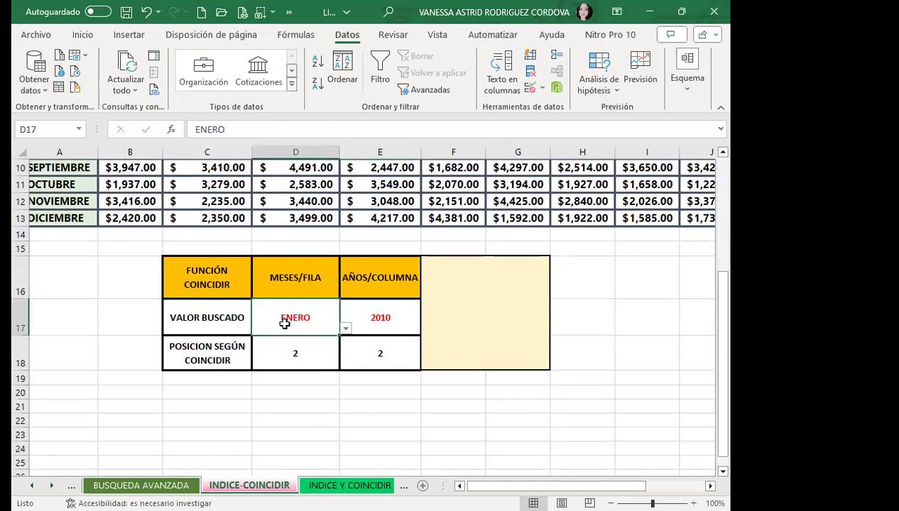
{"action": "left_click", "coordinate": [357, 312]}
Step: Check E18 and E17, then start =INDICE( in the merged result cell F16
{"action": "left_click", "coordinate": [395, 349]}
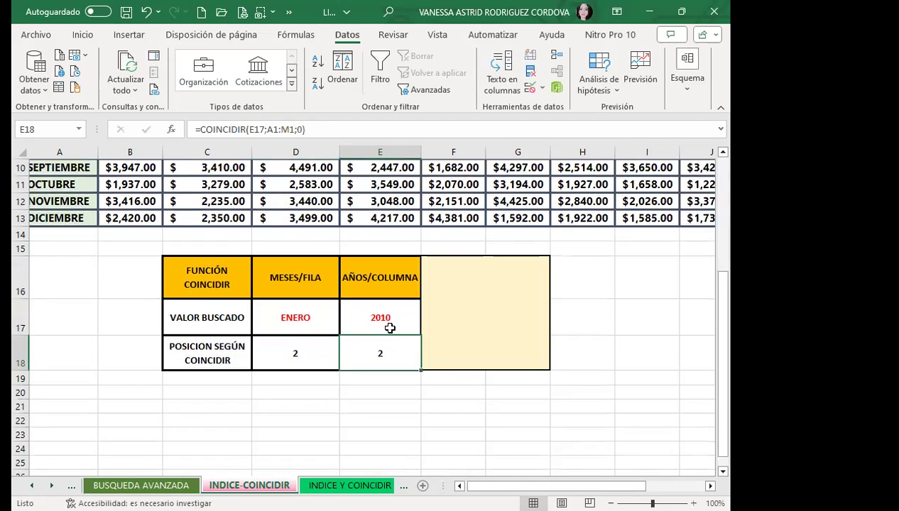
{"action": "left_click", "coordinate": [391, 326]}
{"action": "left_click", "coordinate": [474, 313]}
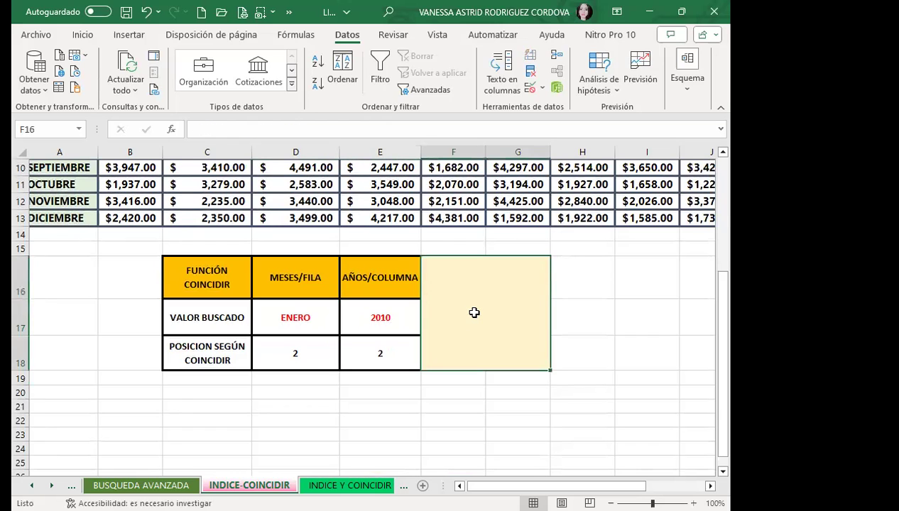
{"action": "type", "text": "=INDI"}
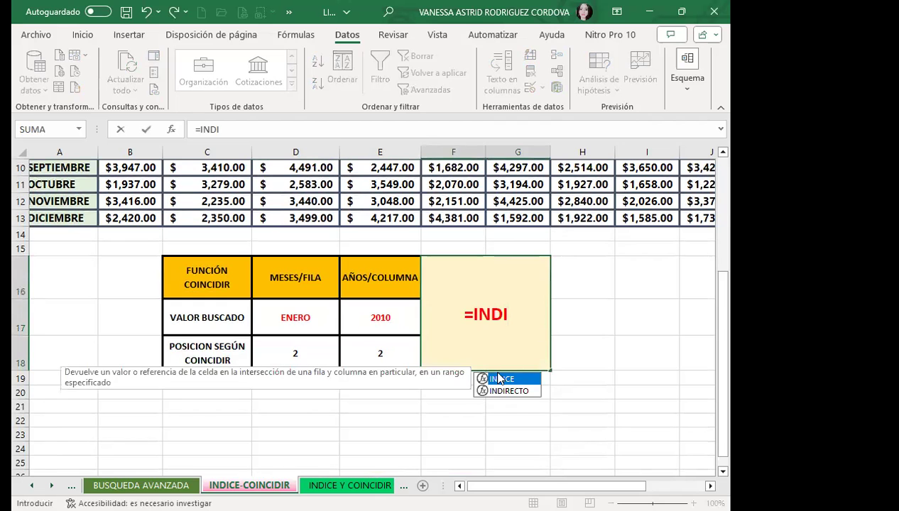
{"action": "double_click", "coordinate": [492, 381]}
{"action": "scroll", "coordinate": [113, 310], "scroll_direction": "up", "scroll_amount": 3}
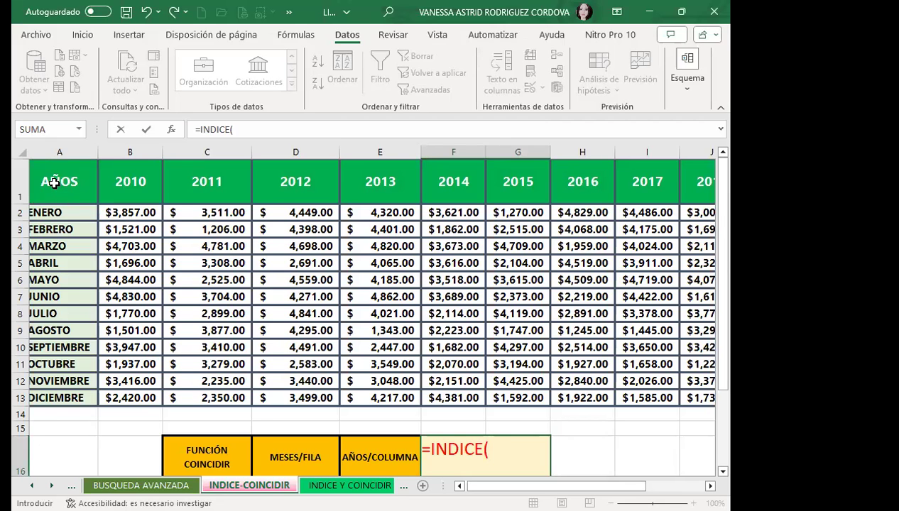
Step: Select the whole table A1:M13 as the INDICE array and add a separator
{"action": "left_click_drag", "start_coordinate": [54, 182], "coordinate": [156, 191]}
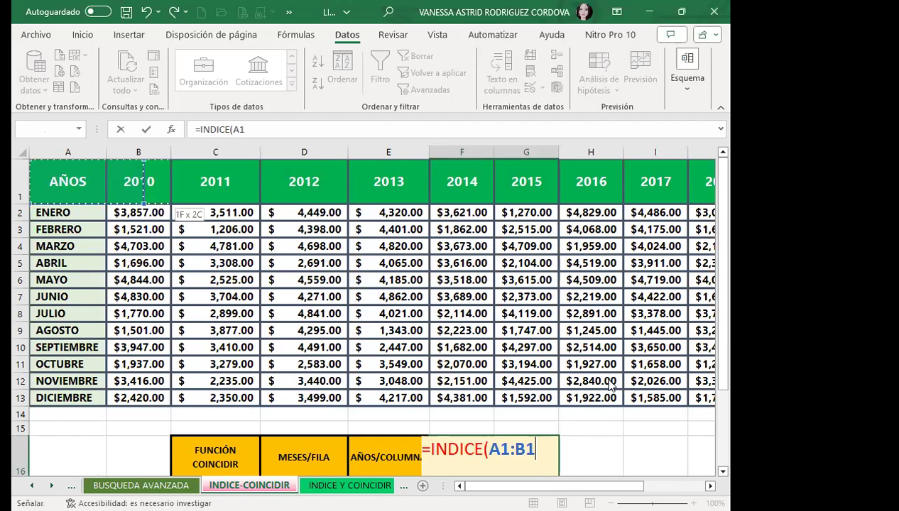
{"action": "key", "text": "ctrl+shift+Right"}
{"action": "key", "text": "ctrl+shift+Down"}
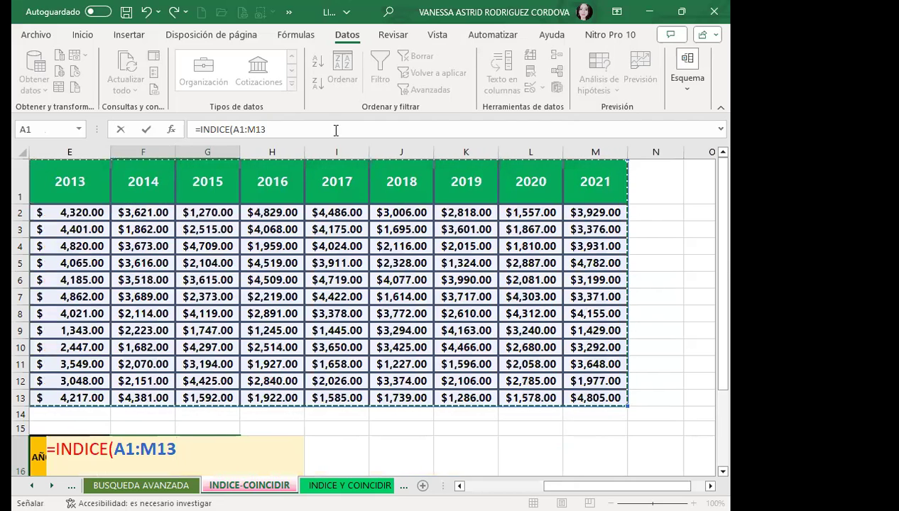
{"action": "scroll", "coordinate": [291, 395], "scroll_direction": "down", "scroll_amount": 2}
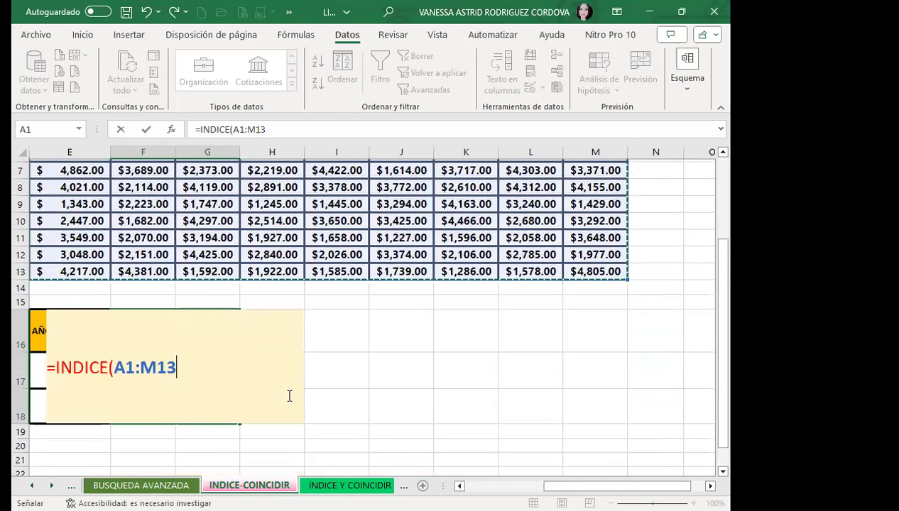
{"action": "type", "text": ";"}
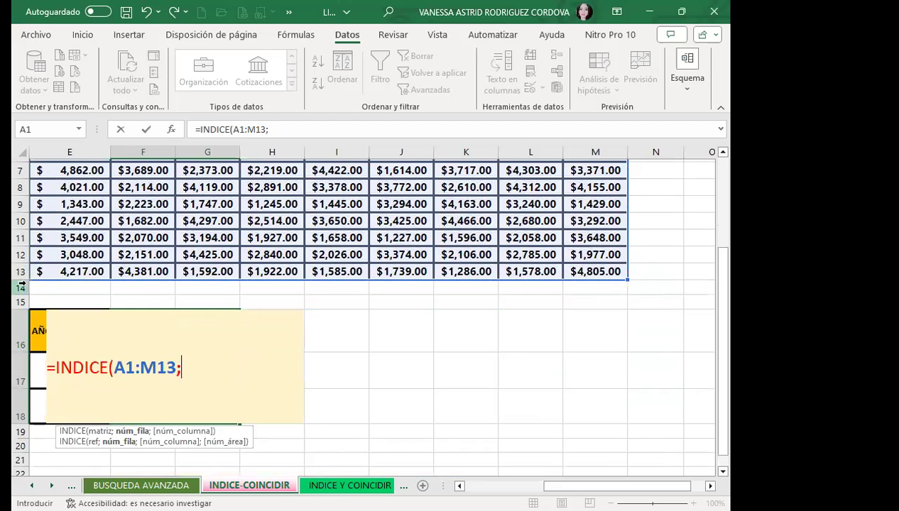
{"action": "left_click_drag", "start_coordinate": [617, 485], "coordinate": [553, 486]}
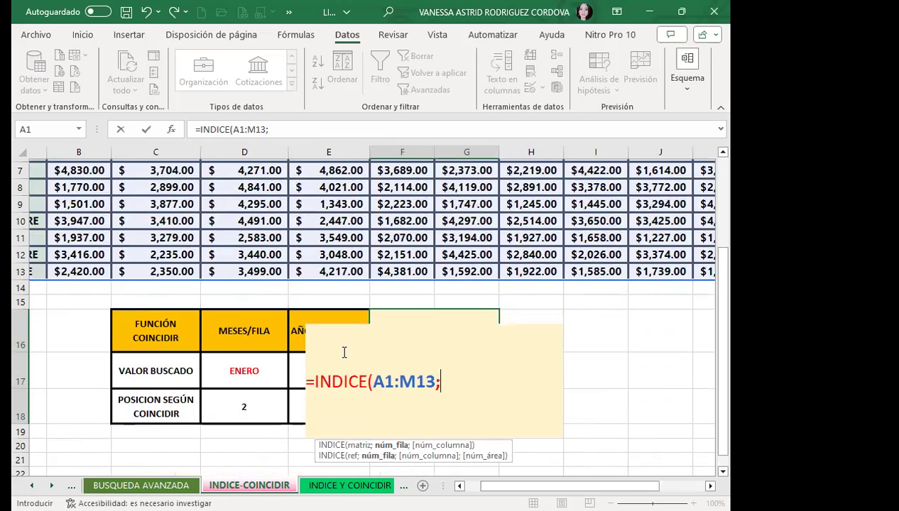
Step: Finish =INDICE(A1:M13;D18;E18) in F16, returning $3,857.00, and recheck the formula
{"action": "left_click", "coordinate": [251, 411]}
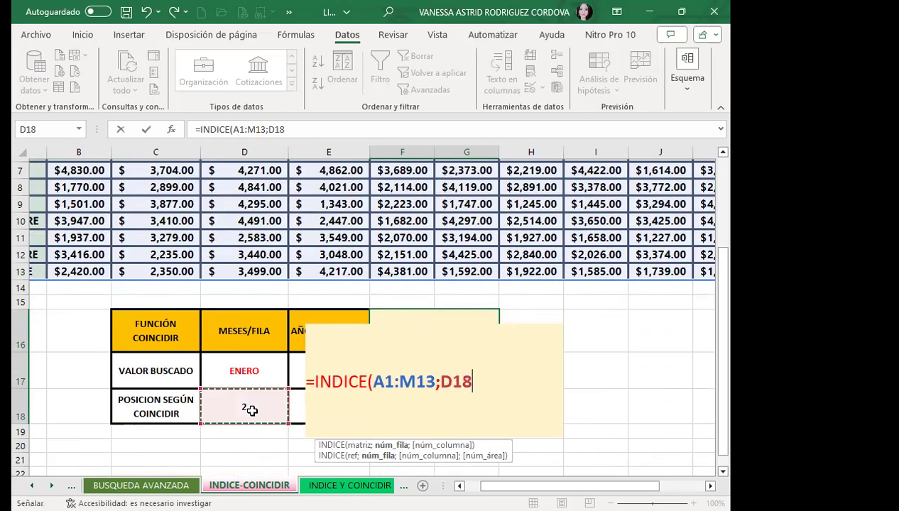
{"action": "type", "text": ";"}
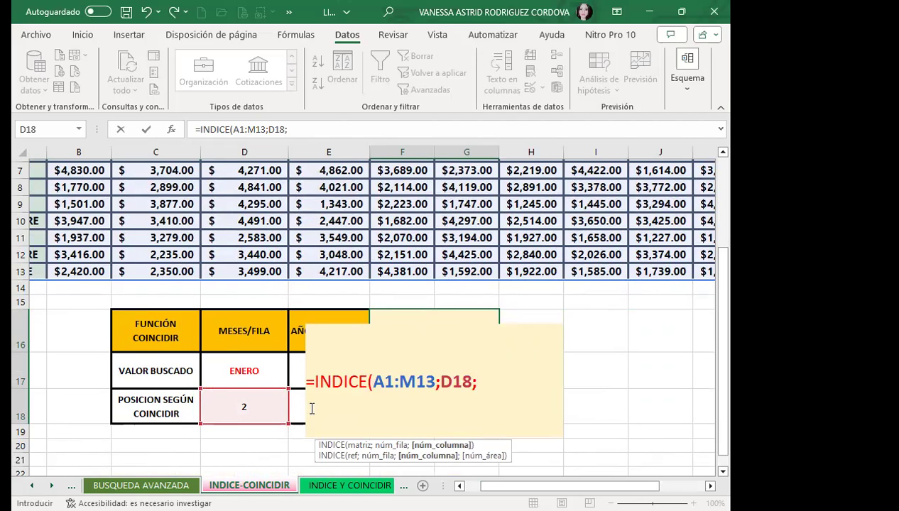
{"action": "left_click", "coordinate": [299, 410]}
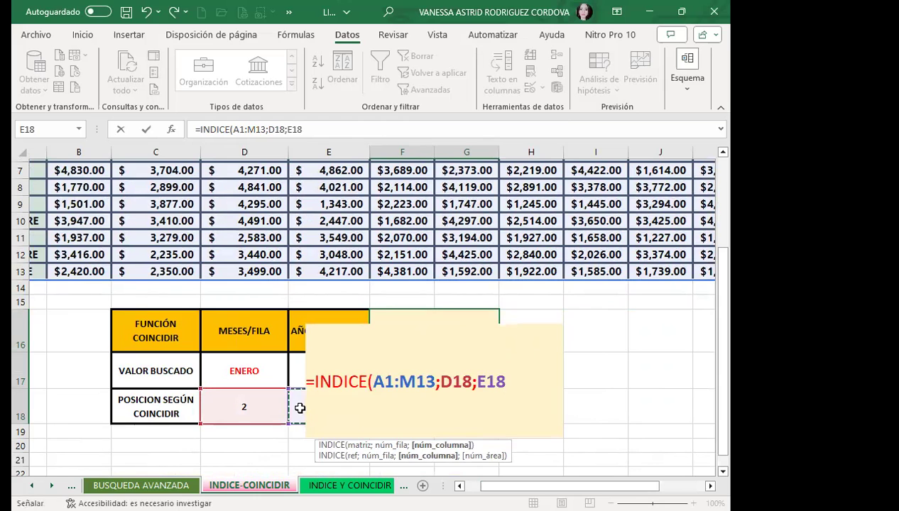
{"action": "type", "text": ")"}
{"action": "key", "text": "Return"}
{"action": "left_click", "coordinate": [408, 383]}
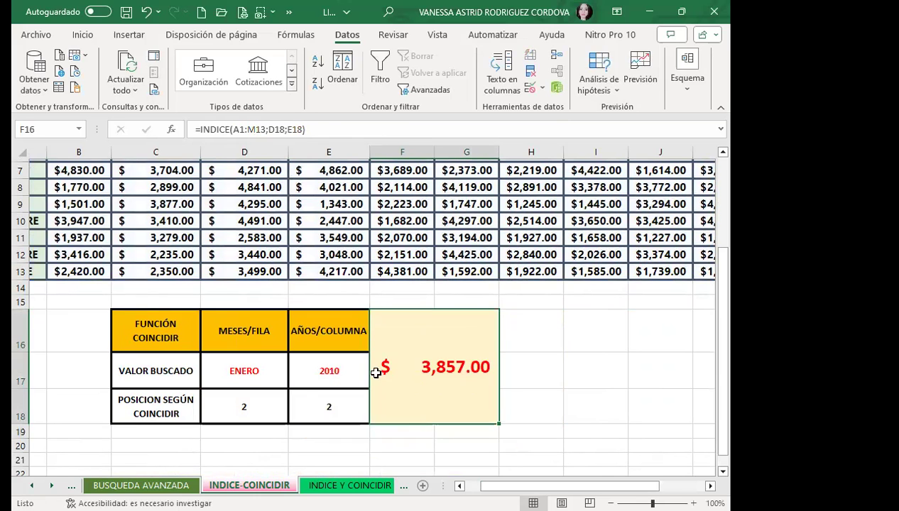
{"action": "scroll", "coordinate": [63, 339], "scroll_direction": "up", "scroll_amount": 2}
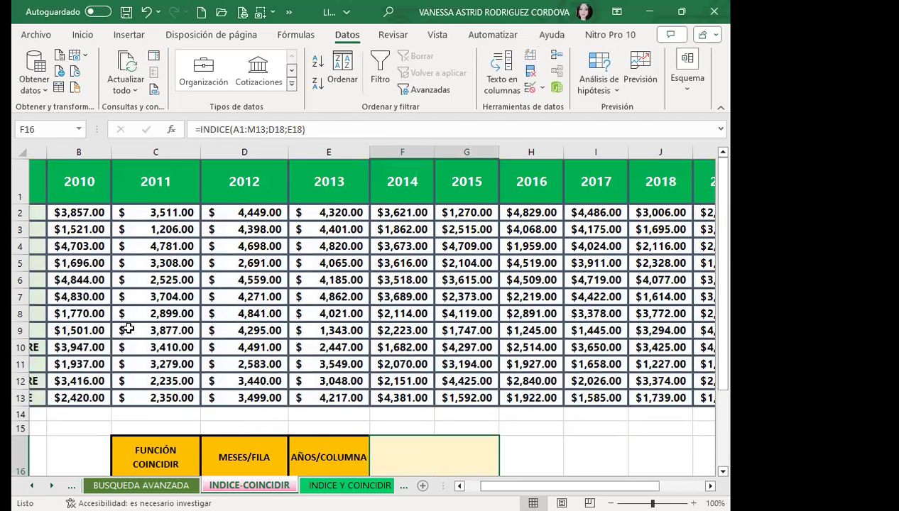
{"action": "scroll", "coordinate": [126, 329], "scroll_direction": "down", "scroll_amount": 3}
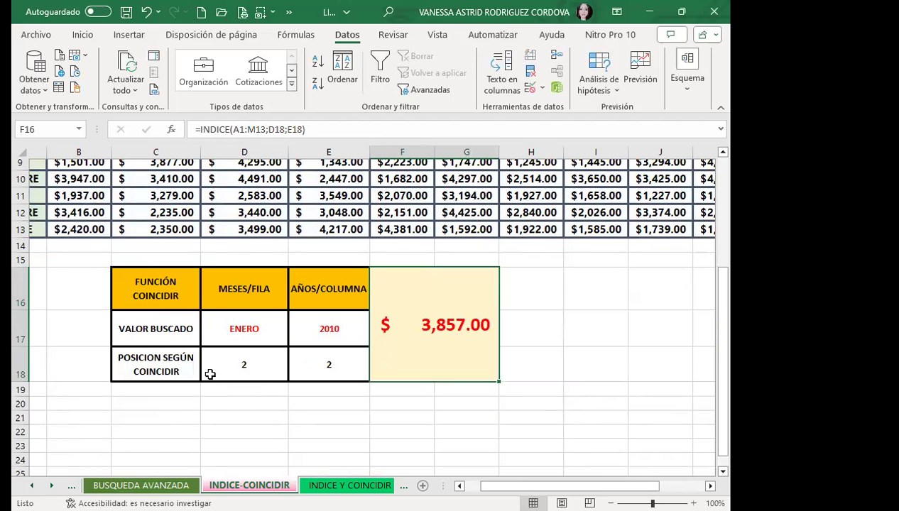
{"action": "scroll", "coordinate": [206, 366], "scroll_direction": "up", "scroll_amount": 3}
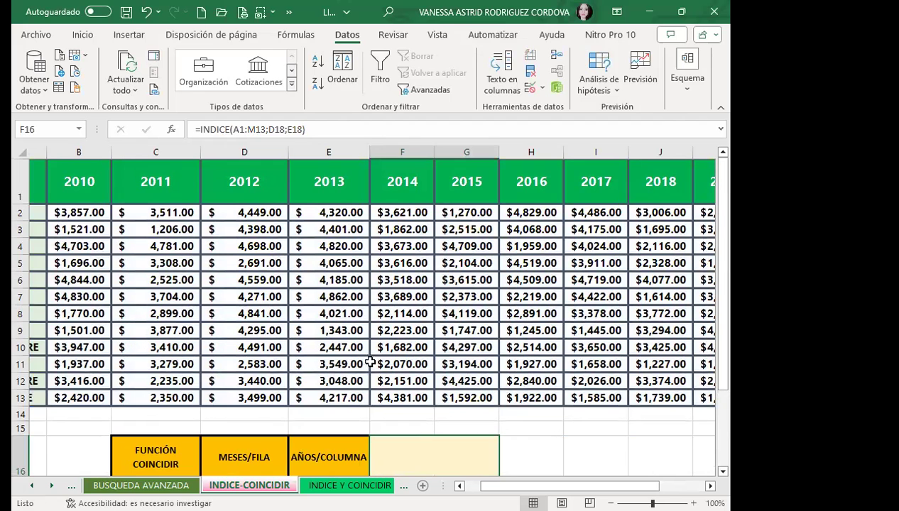
{"action": "left_click_drag", "start_coordinate": [590, 486], "coordinate": [577, 486]}
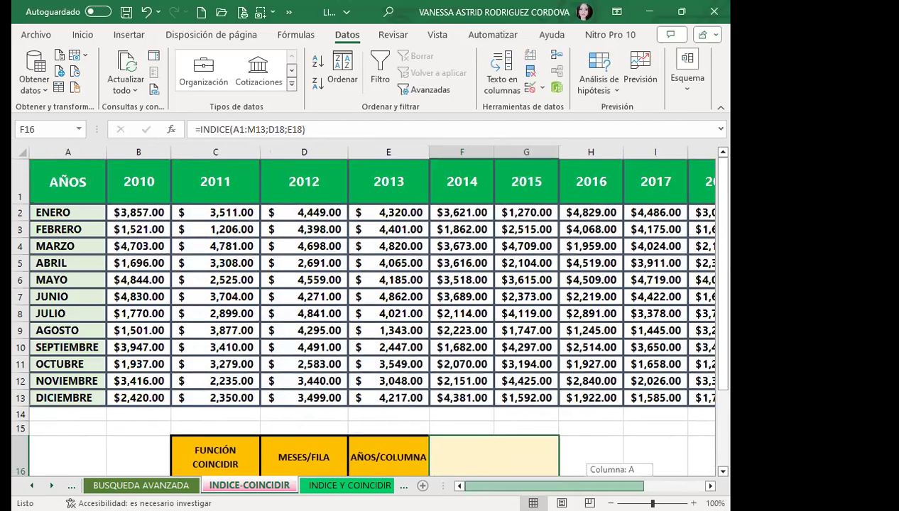
{"action": "left_click", "coordinate": [137, 212]}
{"action": "scroll", "coordinate": [389, 359], "scroll_direction": "down", "scroll_amount": 1}
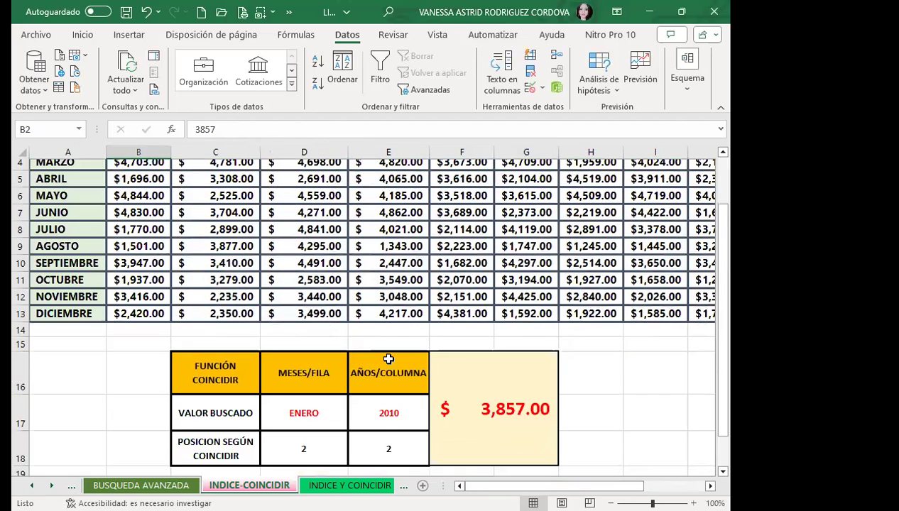
{"action": "scroll", "coordinate": [228, 284], "scroll_direction": "up", "scroll_amount": 1}
{"action": "scroll", "coordinate": [140, 210], "scroll_direction": "down", "scroll_amount": 1}
{"action": "scroll", "coordinate": [294, 304], "scroll_direction": "up", "scroll_amount": 1}
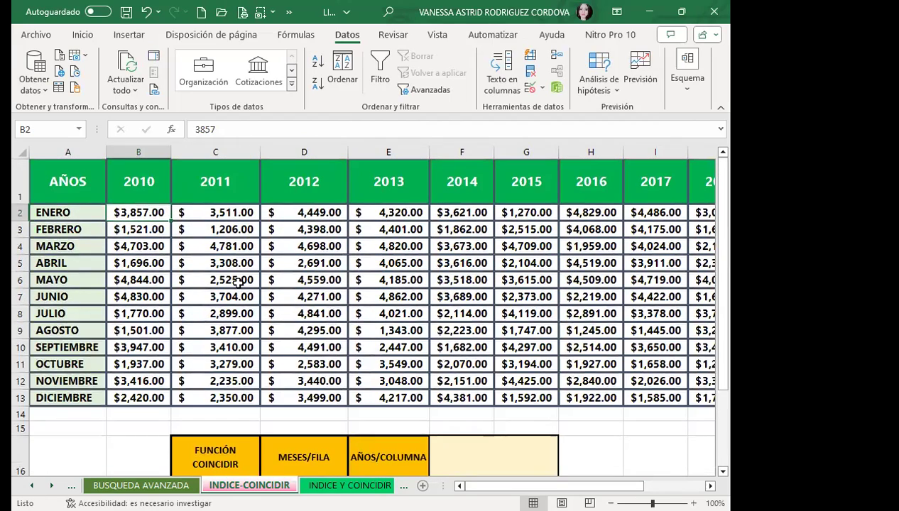
{"action": "left_click", "coordinate": [474, 313]}
{"action": "scroll", "coordinate": [334, 295], "scroll_direction": "down", "scroll_amount": 1}
{"action": "scroll", "coordinate": [305, 302], "scroll_direction": "down", "scroll_amount": 3}
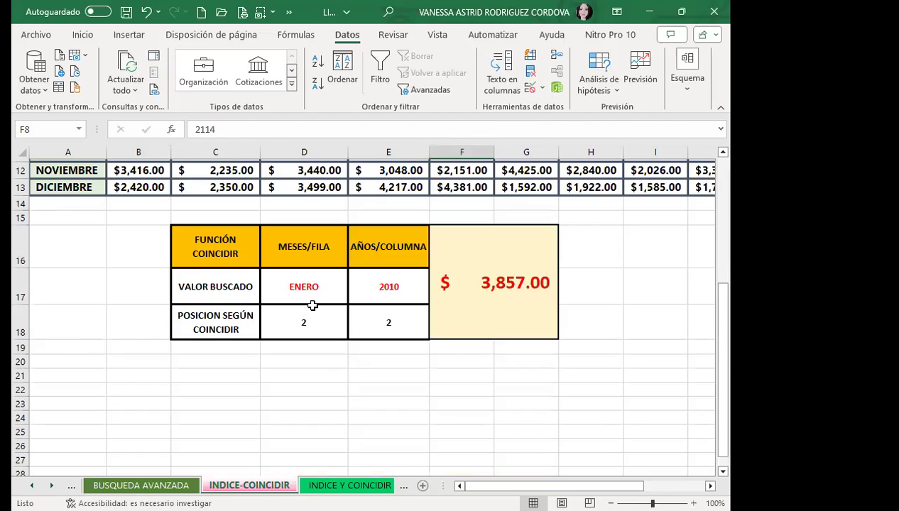
{"action": "left_click", "coordinate": [344, 295]}
Step: Set the lookup month to DICIEMBRE and the year to 2021 via the dropdowns
{"action": "left_click", "coordinate": [355, 301]}
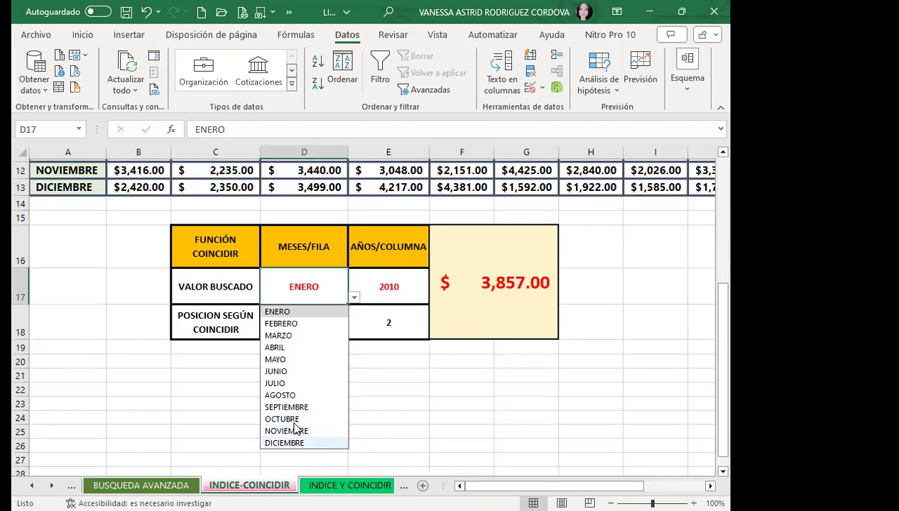
{"action": "left_click", "coordinate": [302, 441]}
{"action": "left_click", "coordinate": [424, 299]}
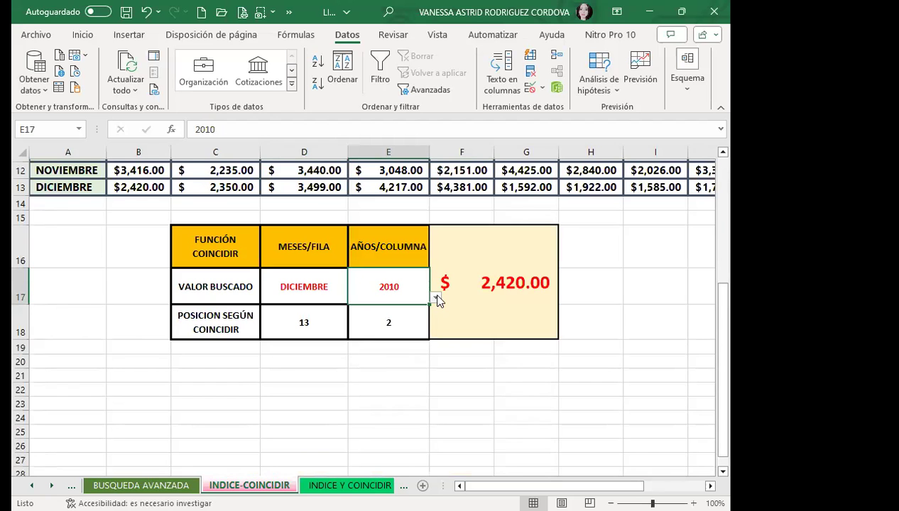
{"action": "left_click", "coordinate": [435, 299]}
{"action": "left_click", "coordinate": [384, 439]}
{"action": "left_click", "coordinate": [480, 299]}
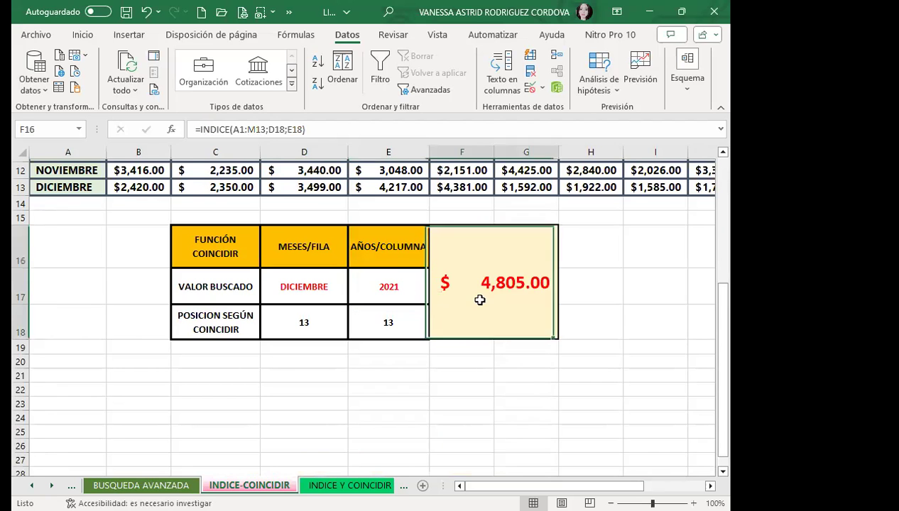
{"action": "scroll", "coordinate": [480, 299], "scroll_direction": "up", "scroll_amount": 2}
{"action": "scroll", "coordinate": [480, 300], "scroll_direction": "up", "scroll_amount": 1}
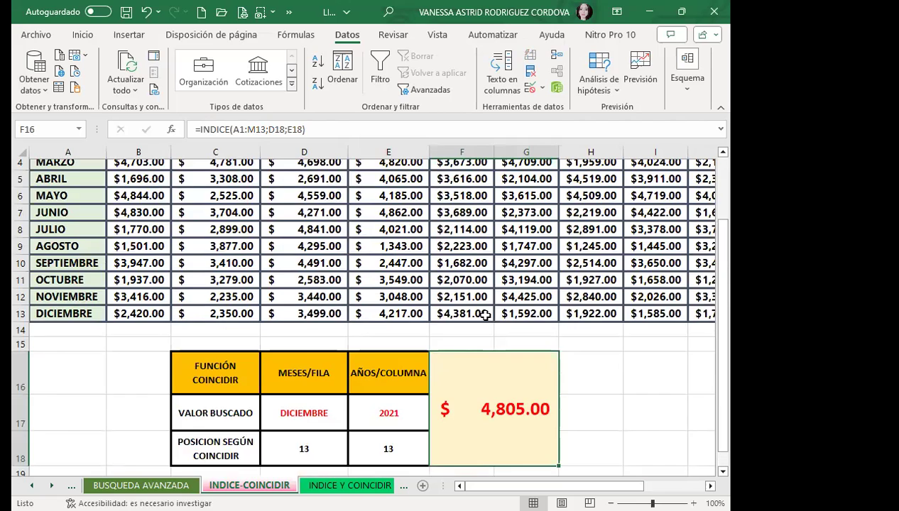
{"action": "scroll", "coordinate": [485, 316], "scroll_direction": "down", "scroll_amount": 2}
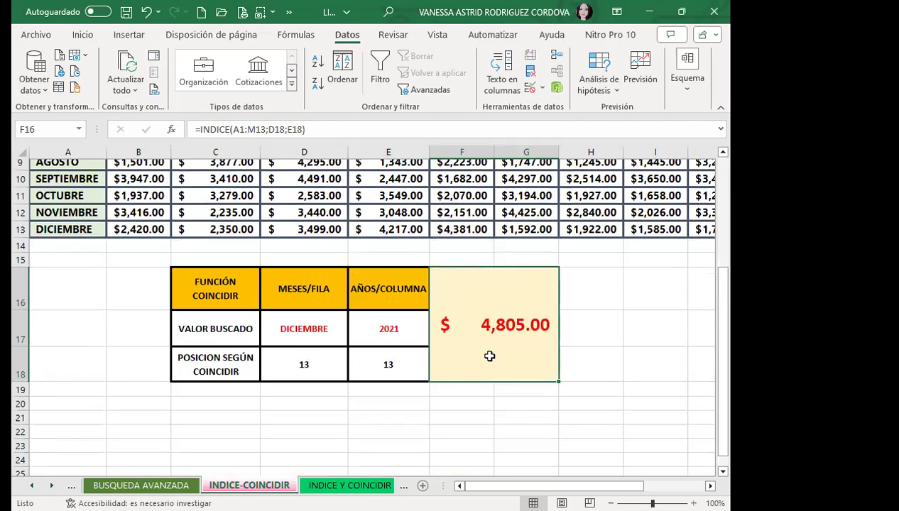
{"action": "scroll", "coordinate": [348, 328], "scroll_direction": "down", "scroll_amount": 2}
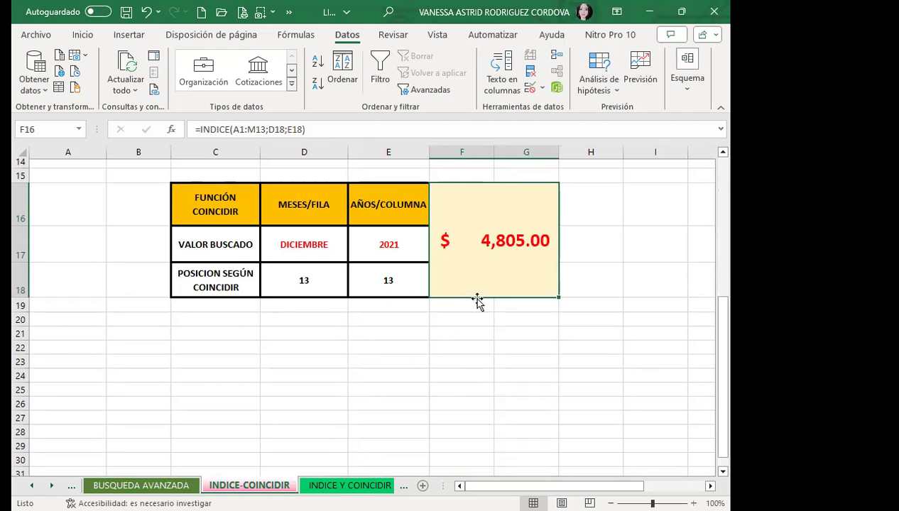
{"action": "scroll", "coordinate": [465, 355], "scroll_direction": "up", "scroll_amount": 3}
{"action": "scroll", "coordinate": [465, 359], "scroll_direction": "up", "scroll_amount": 1}
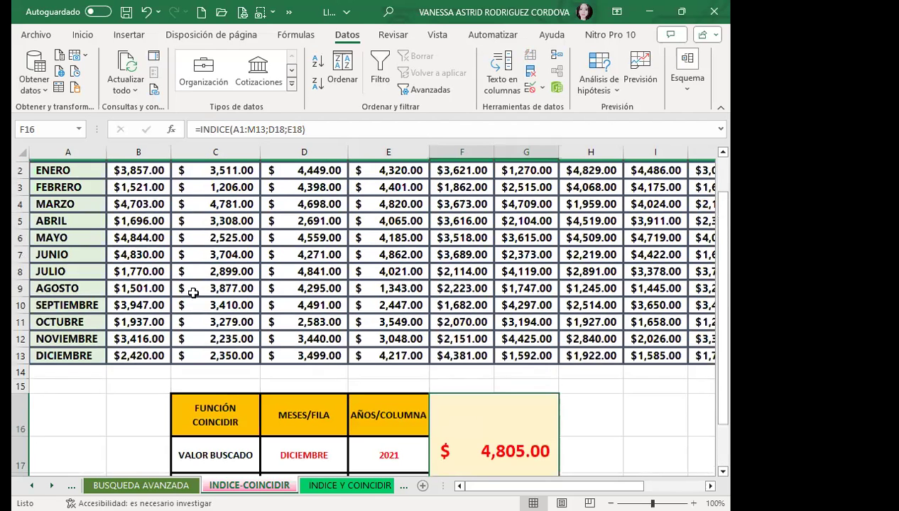
Step: Verify the $4,805.00 result against the DICIEMBRE 2021 table value in M13
{"action": "left_click", "coordinate": [165, 356]}
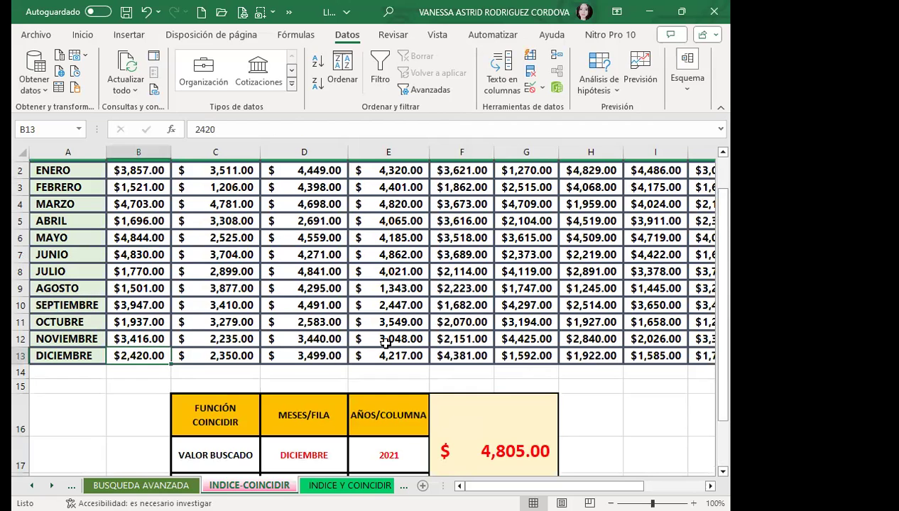
{"action": "scroll", "coordinate": [482, 334], "scroll_direction": "down", "scroll_amount": 2}
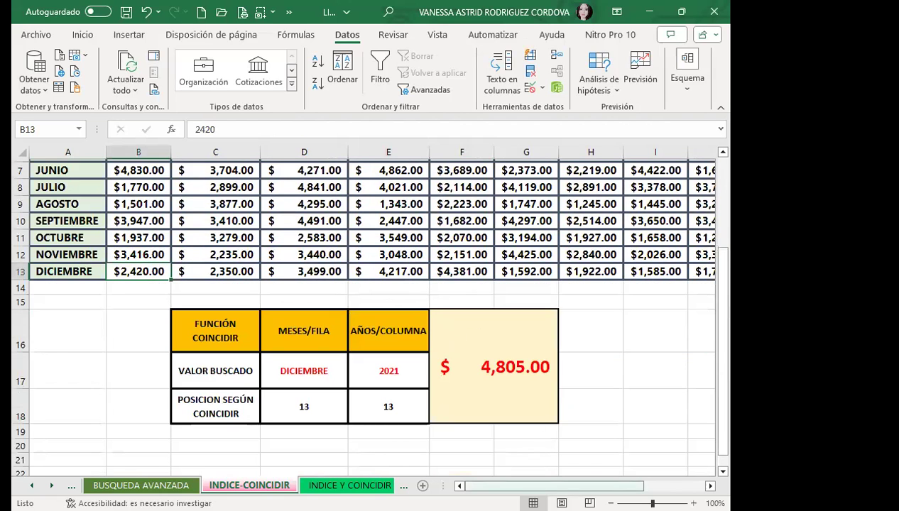
{"action": "left_click_drag", "start_coordinate": [554, 486], "coordinate": [616, 486]}
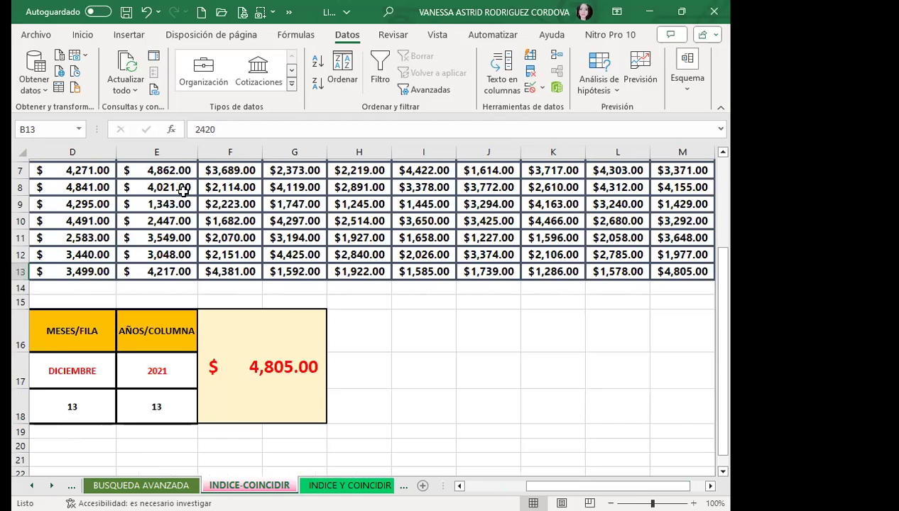
{"action": "left_click", "coordinate": [683, 271]}
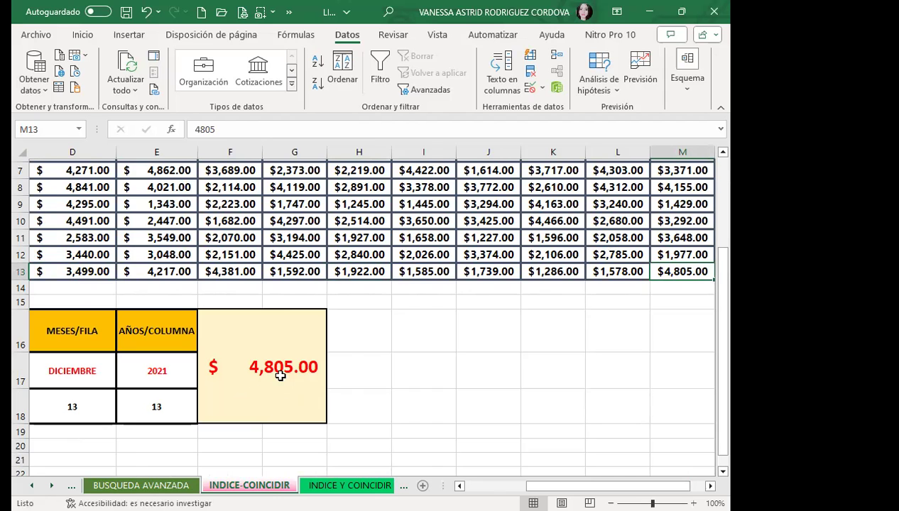
{"action": "left_click_drag", "start_coordinate": [607, 486], "coordinate": [547, 486]}
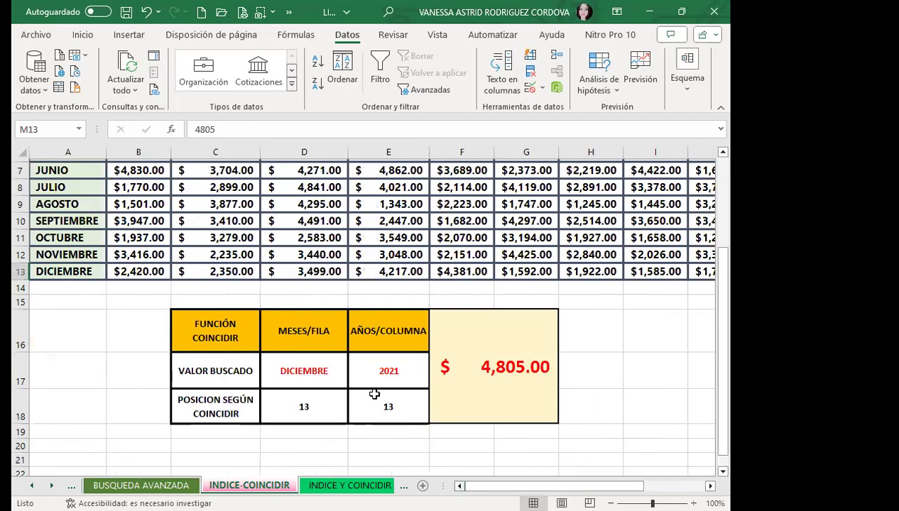
{"action": "scroll", "coordinate": [375, 349], "scroll_direction": "down", "scroll_amount": 1}
{"action": "left_click", "coordinate": [480, 355]}
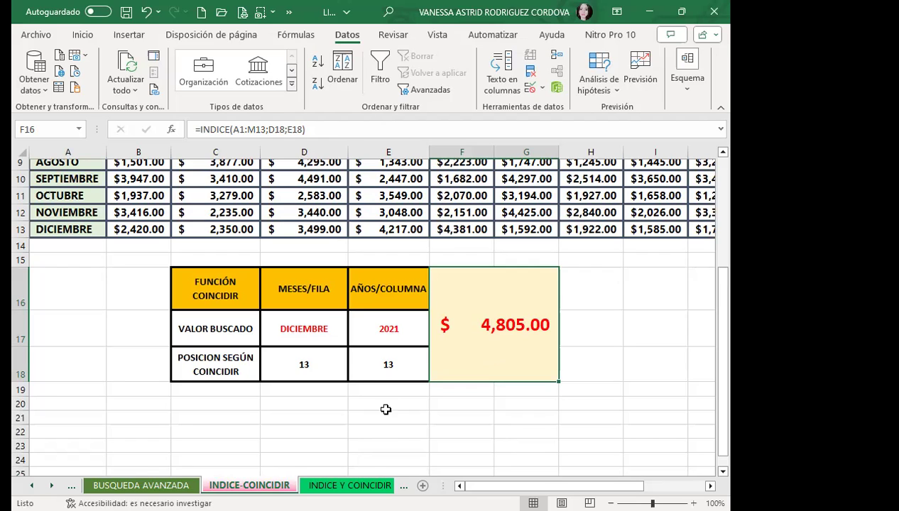
{"action": "left_click", "coordinate": [310, 352]}
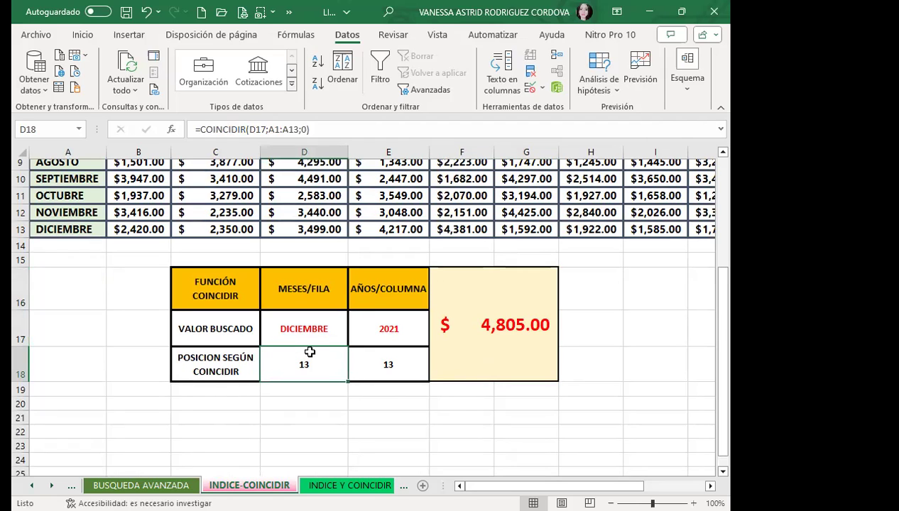
{"action": "left_click", "coordinate": [457, 362]}
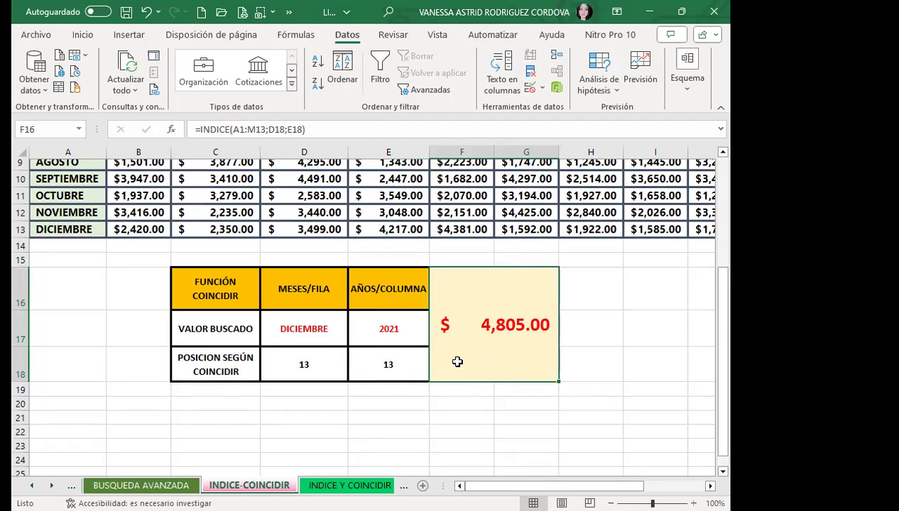
{"action": "left_click", "coordinate": [312, 327]}
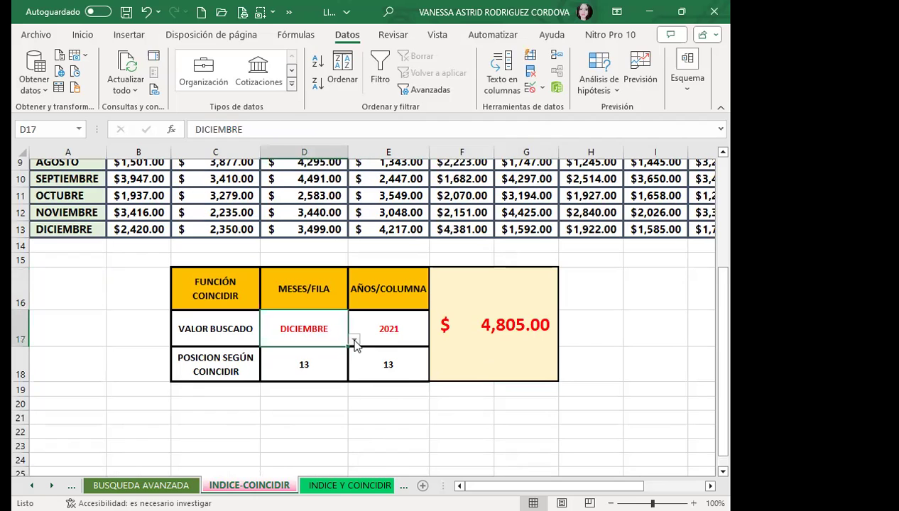
Step: Choose ABRIL as the month in D17 and 2013 as the year in E17
{"action": "left_click", "coordinate": [354, 341]}
{"action": "left_click", "coordinate": [282, 378]}
{"action": "left_click", "coordinate": [402, 341]}
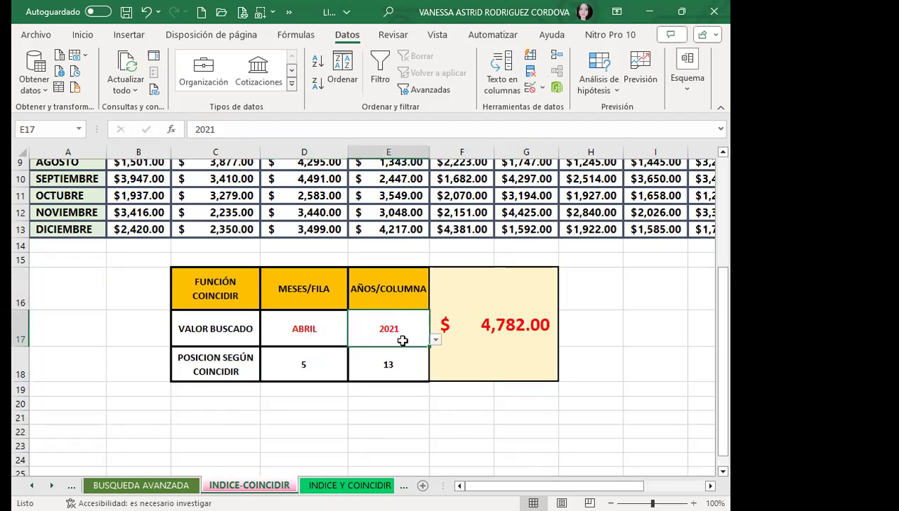
{"action": "left_click", "coordinate": [435, 342]}
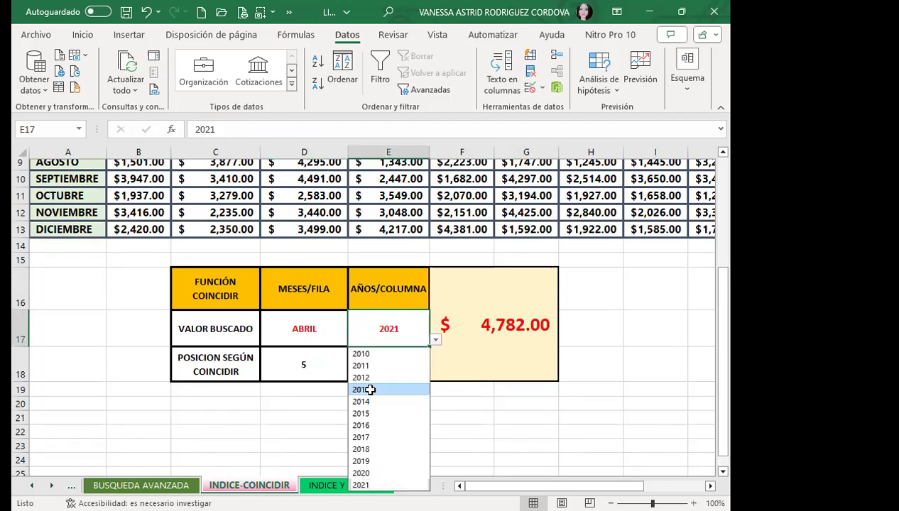
{"action": "left_click", "coordinate": [368, 393]}
Step: Locate the ABRIL 2013 value of 4,065 in the data table
{"action": "scroll", "coordinate": [366, 304], "scroll_direction": "up", "scroll_amount": 2}
{"action": "scroll", "coordinate": [366, 304], "scroll_direction": "up", "scroll_amount": 2}
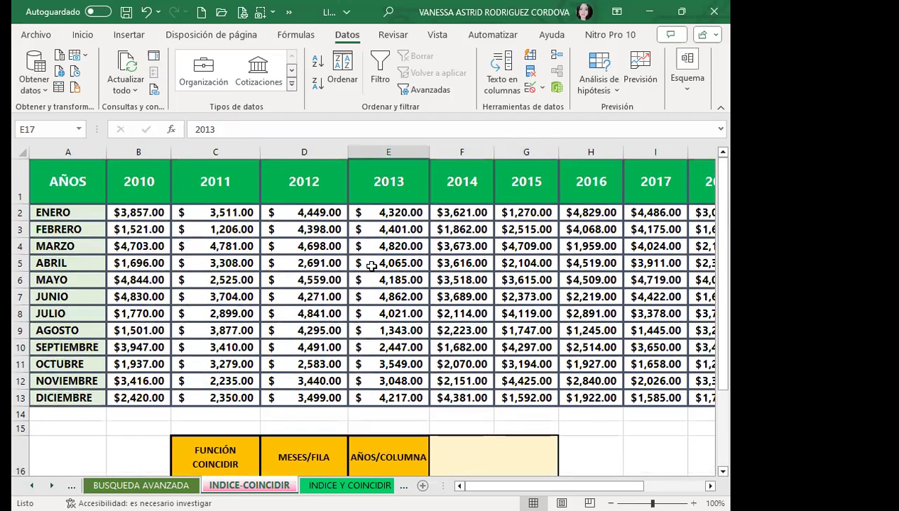
{"action": "left_click", "coordinate": [390, 279]}
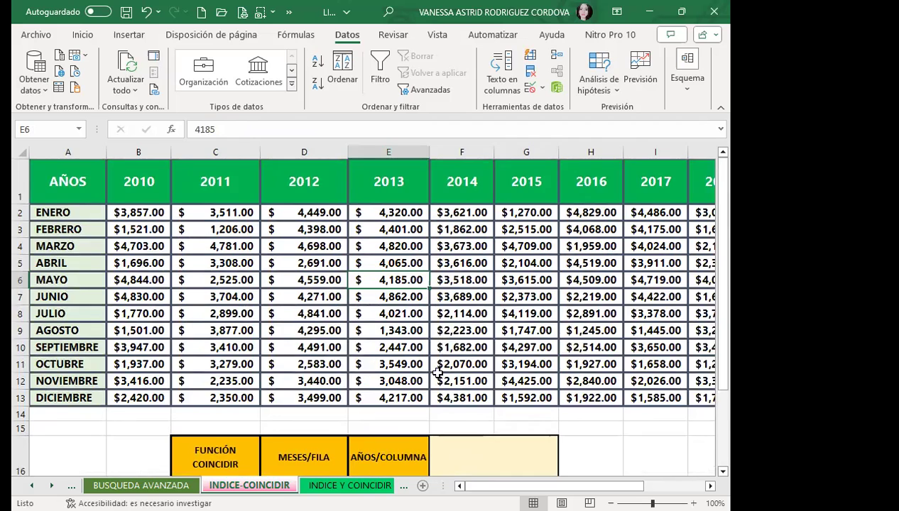
{"action": "scroll", "coordinate": [432, 369], "scroll_direction": "down", "scroll_amount": 2}
{"action": "scroll", "coordinate": [416, 317], "scroll_direction": "up", "scroll_amount": 2}
{"action": "left_click", "coordinate": [19, 262]}
{"action": "scroll", "coordinate": [469, 384], "scroll_direction": "down", "scroll_amount": 2}
{"action": "scroll", "coordinate": [437, 317], "scroll_direction": "up", "scroll_amount": 1}
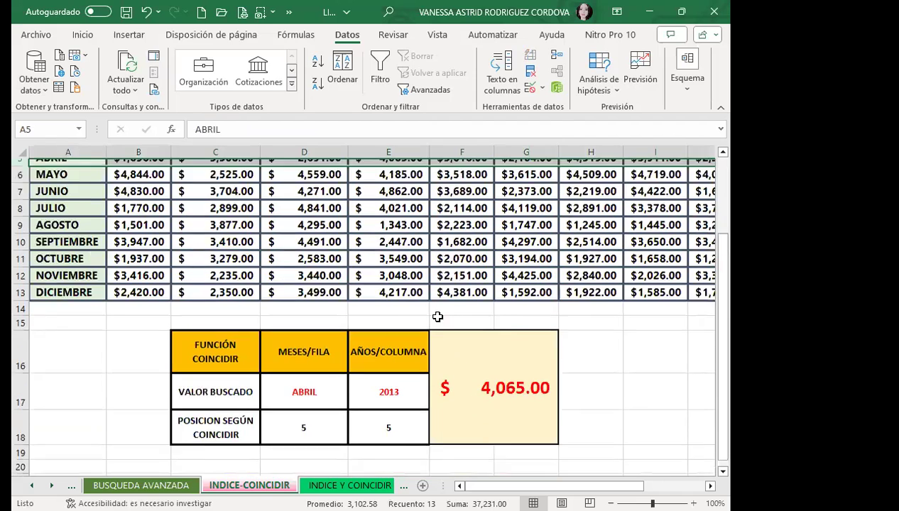
{"action": "scroll", "coordinate": [437, 316], "scroll_direction": "up", "scroll_amount": 2}
{"action": "left_click", "coordinate": [376, 260]}
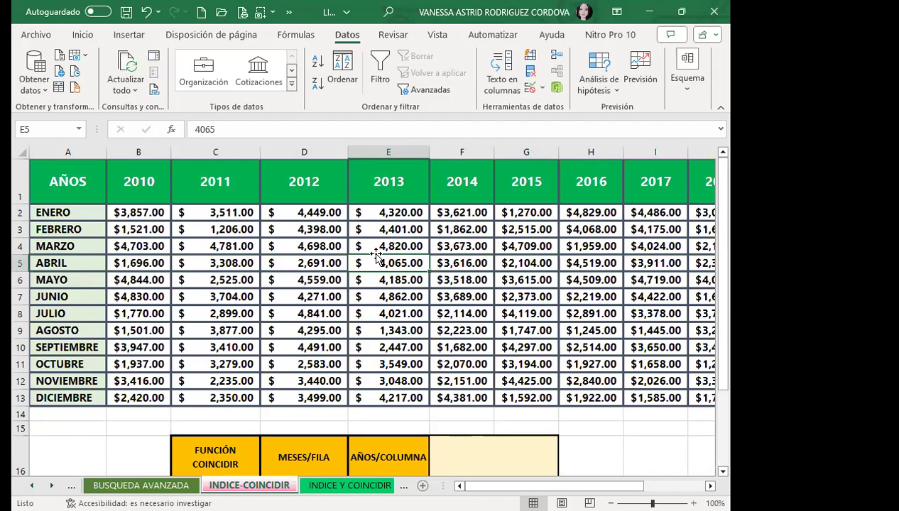
Step: Review the INDICE formula returning $4,065.00 for ABRIL 2013
{"action": "scroll", "coordinate": [242, 261], "scroll_direction": "down", "scroll_amount": 1}
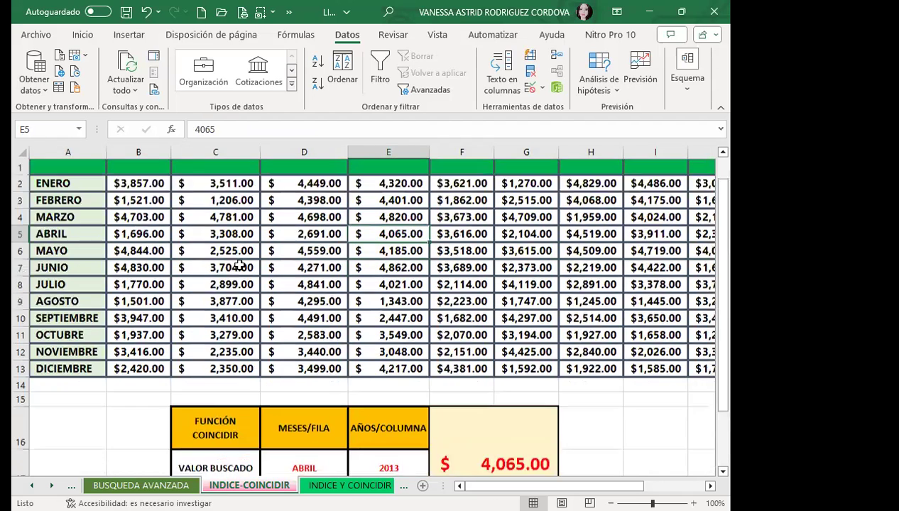
{"action": "scroll", "coordinate": [128, 306], "scroll_direction": "down", "scroll_amount": 1}
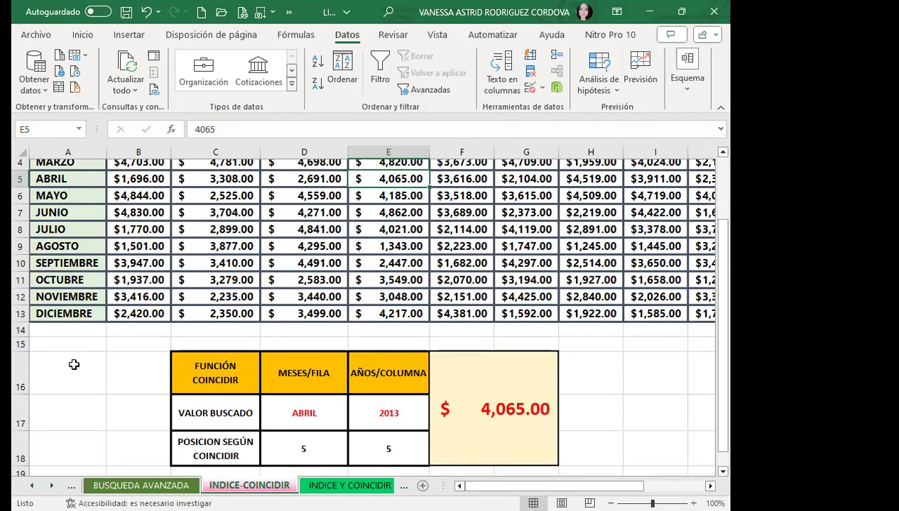
{"action": "scroll", "coordinate": [86, 339], "scroll_direction": "up", "scroll_amount": 1}
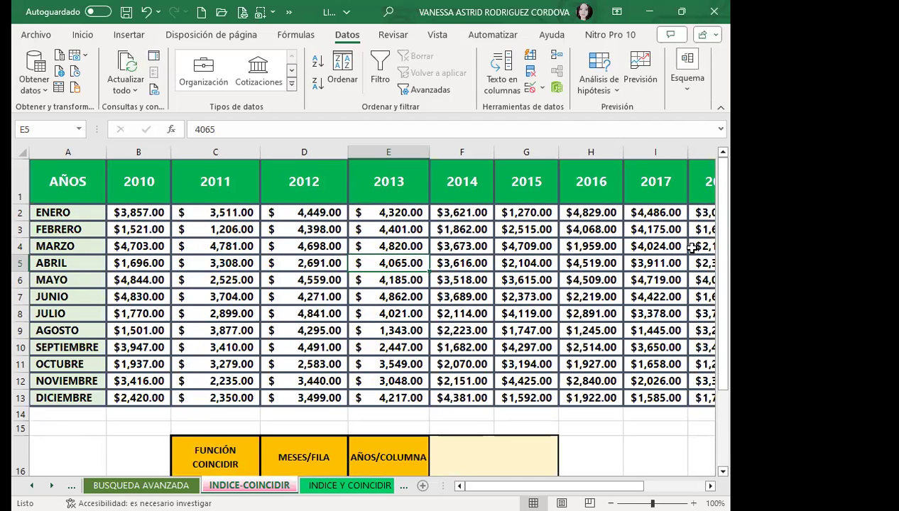
{"action": "mouse_move", "coordinate": [554, 486]}
{"action": "left_mouse_down"}
{"action": "mouse_move", "coordinate": [615, 486]}
{"action": "mouse_move", "coordinate": [550, 486]}
{"action": "left_mouse_up"}
{"action": "scroll", "coordinate": [342, 300], "scroll_direction": "down", "scroll_amount": 1}
{"action": "scroll", "coordinate": [342, 301], "scroll_direction": "down", "scroll_amount": 1}
{"action": "left_click", "coordinate": [489, 382]}
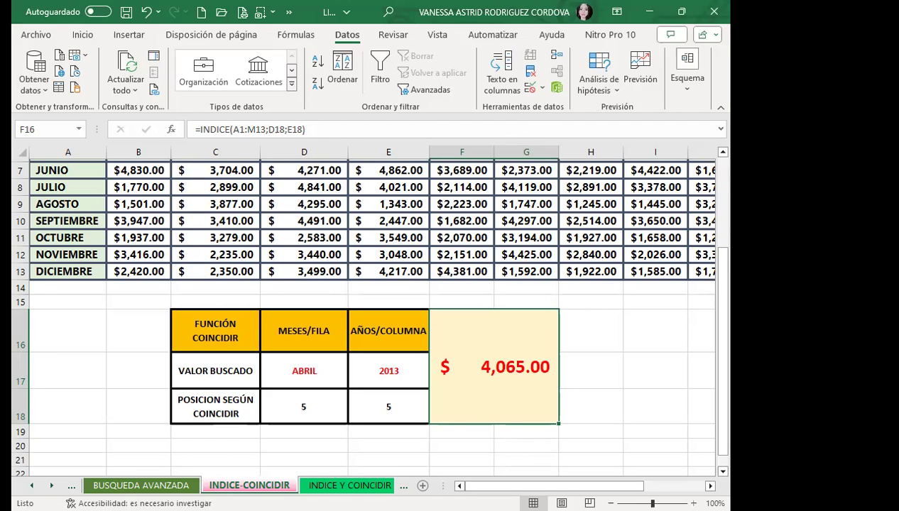
Step: Go to the INDICE Y COINCIDIR 2 worksheet holding the discount lookup table
{"action": "left_click", "coordinate": [313, 485]}
{"action": "scroll", "coordinate": [261, 453], "scroll_direction": "up", "scroll_amount": 2}
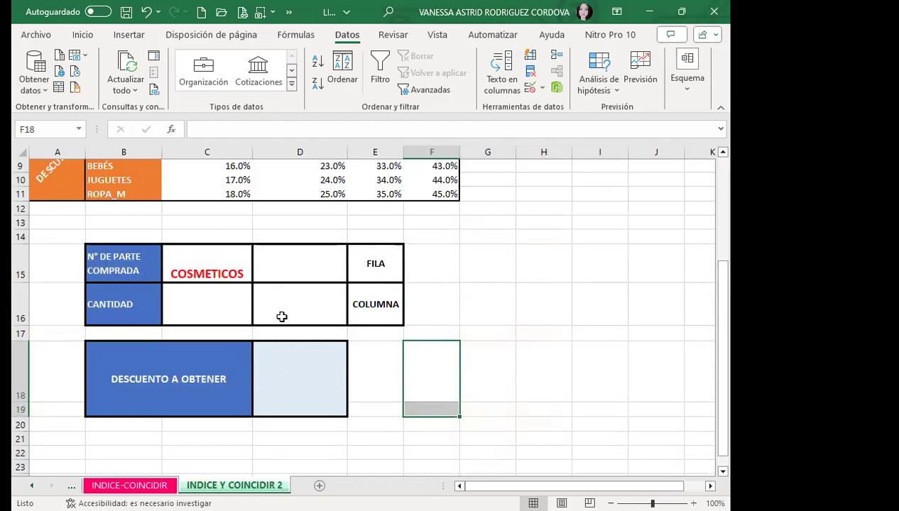
{"action": "left_click", "coordinate": [215, 263]}
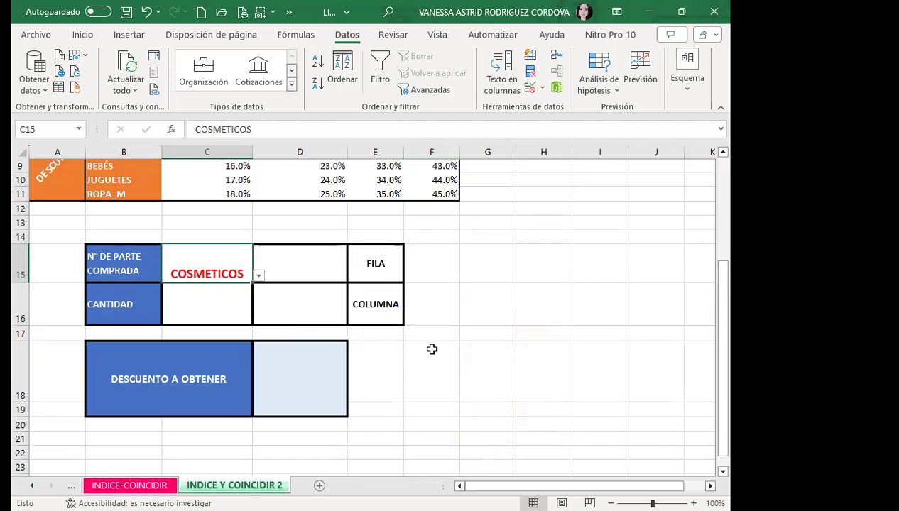
{"action": "scroll", "coordinate": [540, 327], "scroll_direction": "up", "scroll_amount": 3}
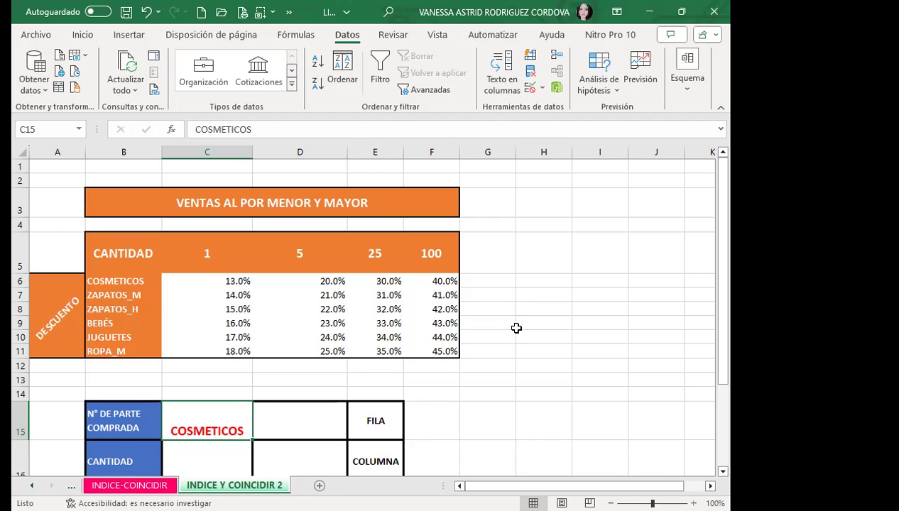
{"action": "scroll", "coordinate": [291, 342], "scroll_direction": "down", "scroll_amount": 2}
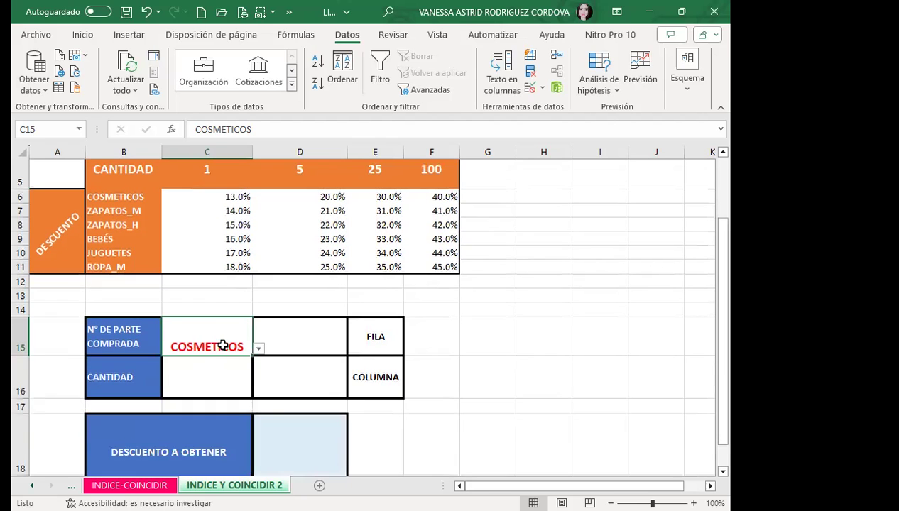
{"action": "left_click", "coordinate": [260, 350]}
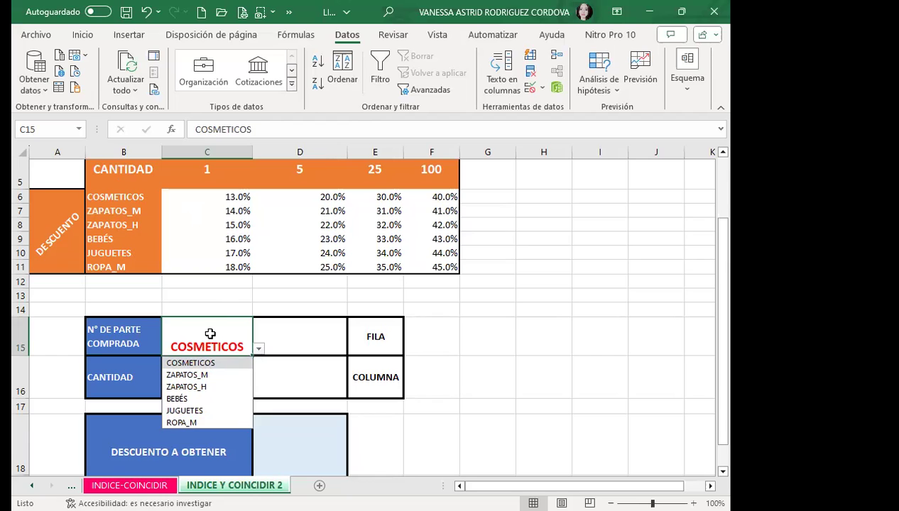
{"action": "left_click", "coordinate": [210, 334]}
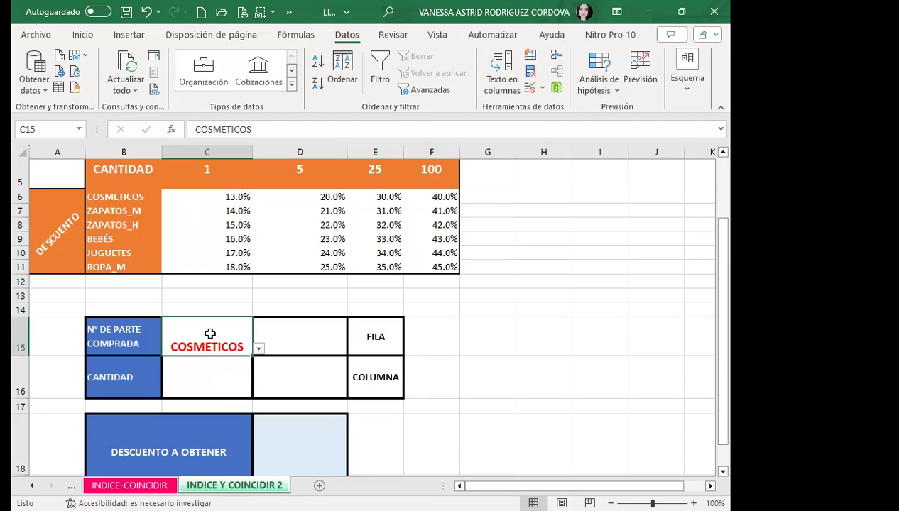
{"action": "left_click", "coordinate": [215, 372]}
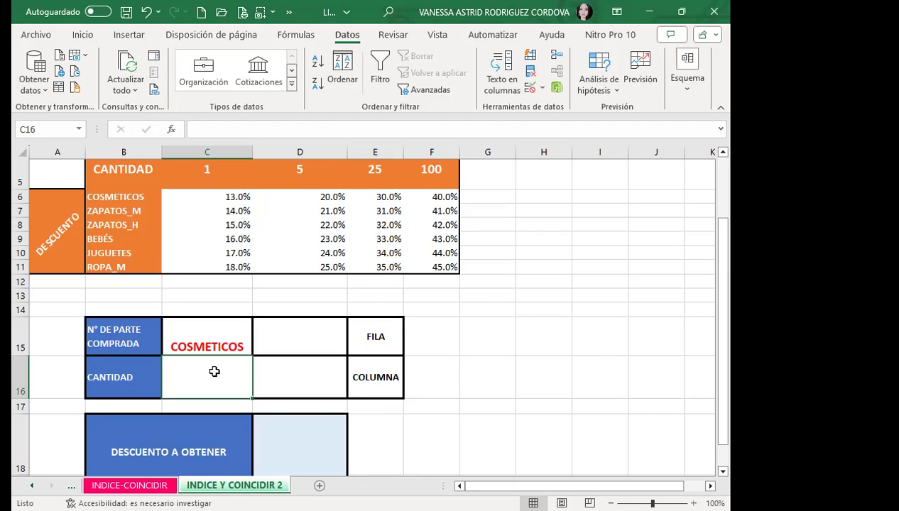
{"action": "type", "text": "5"}
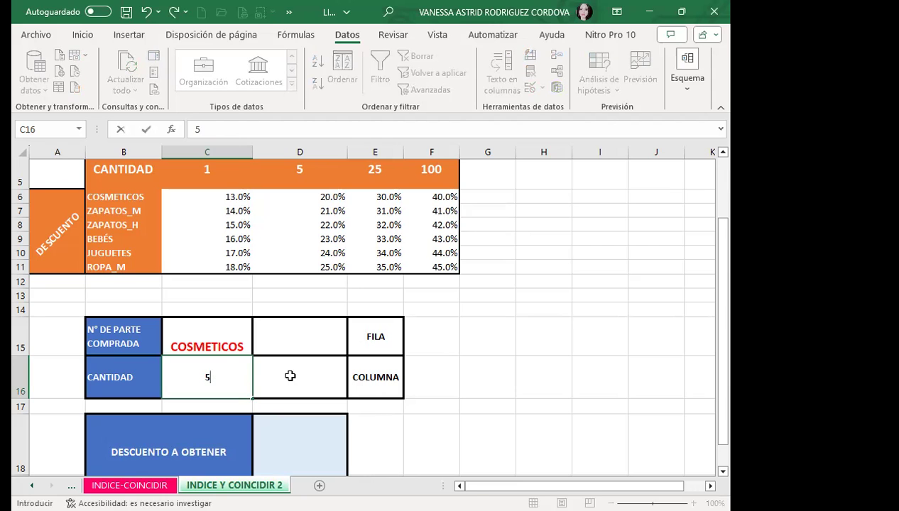
{"action": "left_click", "coordinate": [236, 378]}
{"action": "key", "text": "Delete"}
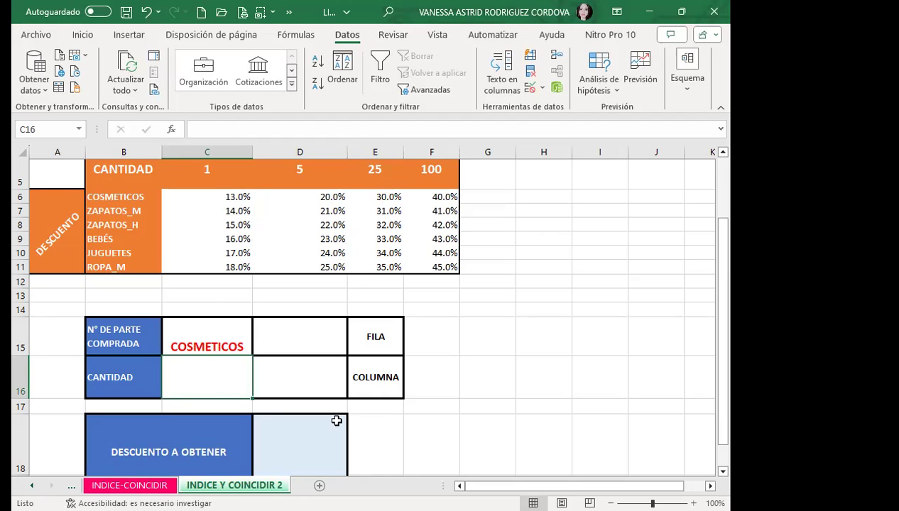
{"action": "left_click", "coordinate": [323, 451]}
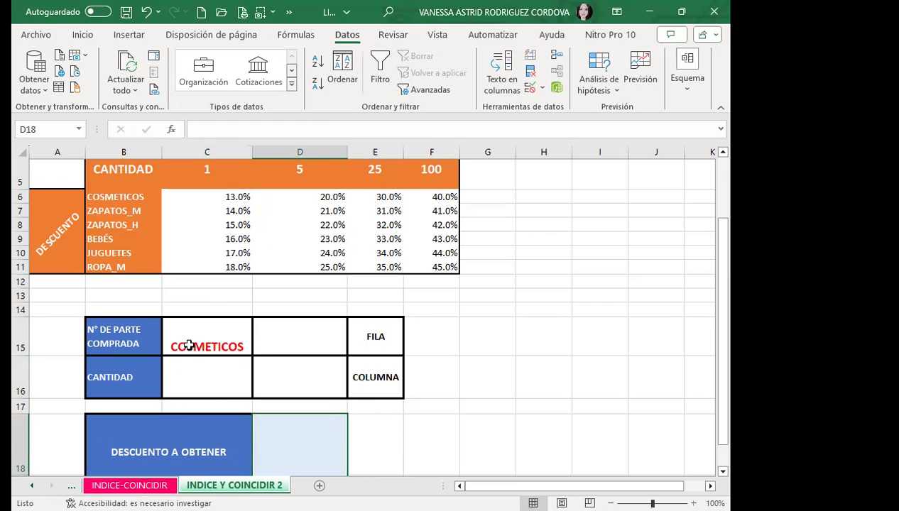
{"action": "left_click", "coordinate": [287, 338]}
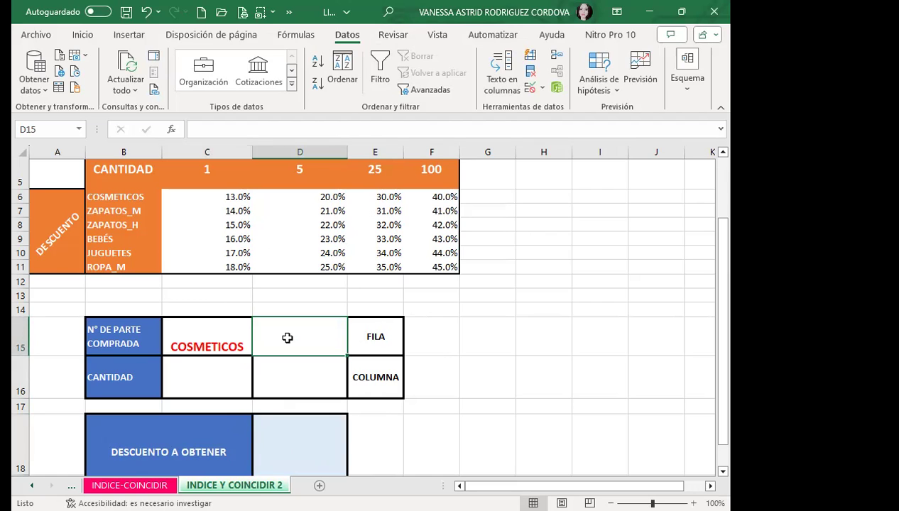
Step: Enter =COINCIDIR(C15;B5:B11;0) in D15 to get the product's row position
{"action": "type", "text": "=C"}
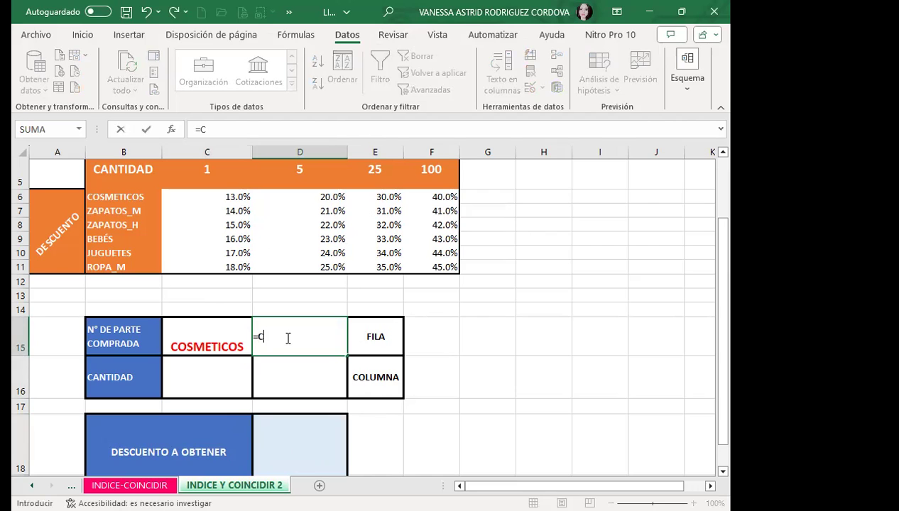
{"action": "type", "text": "OIN"}
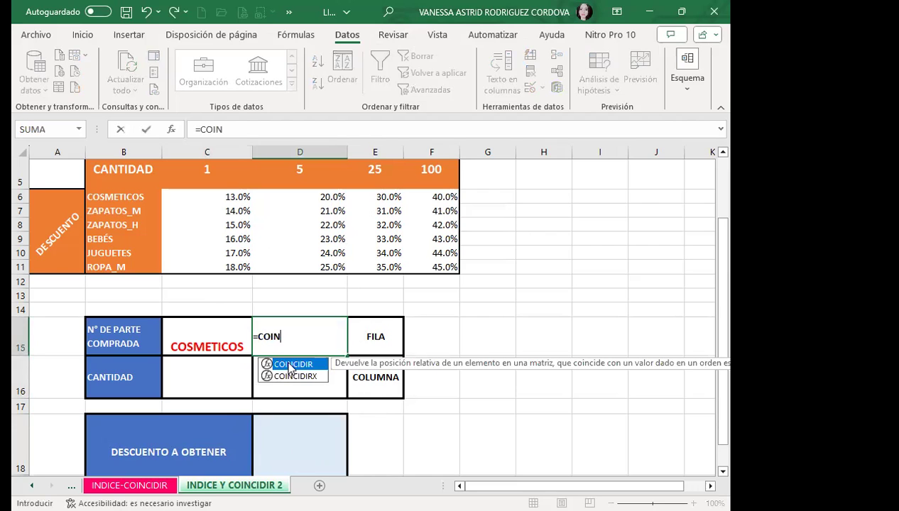
{"action": "key", "text": "Tab"}
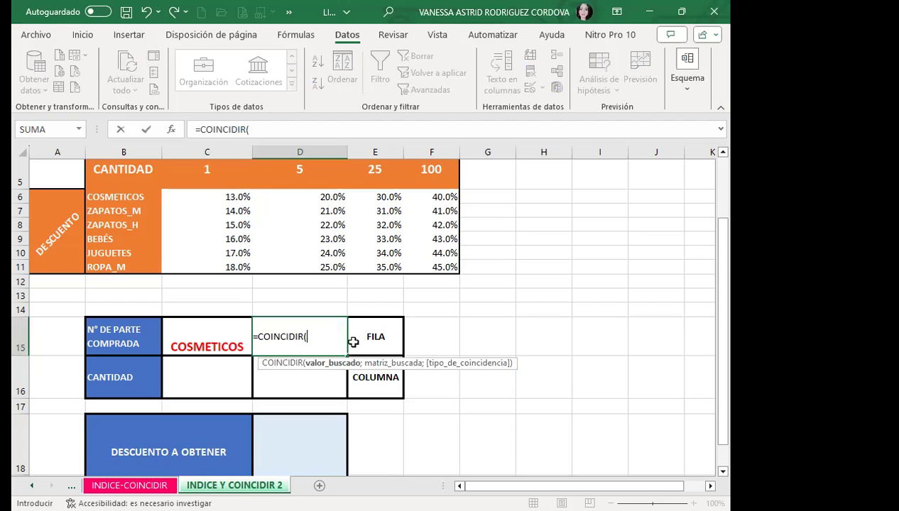
{"action": "left_click", "coordinate": [204, 335]}
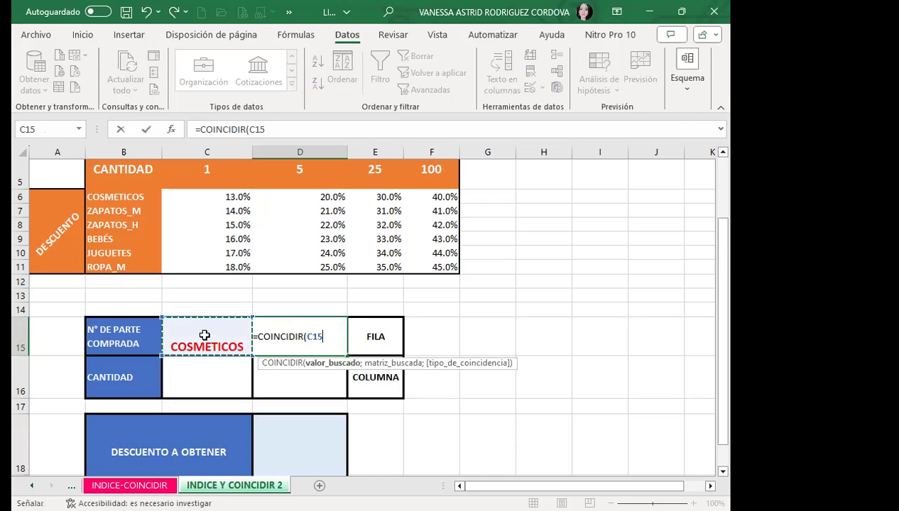
{"action": "type", "text": ";"}
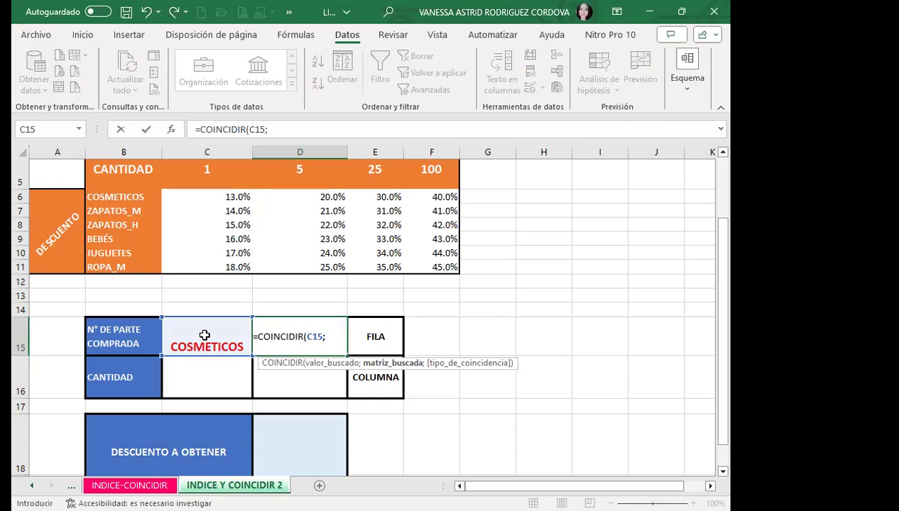
{"action": "left_click", "coordinate": [123, 170]}
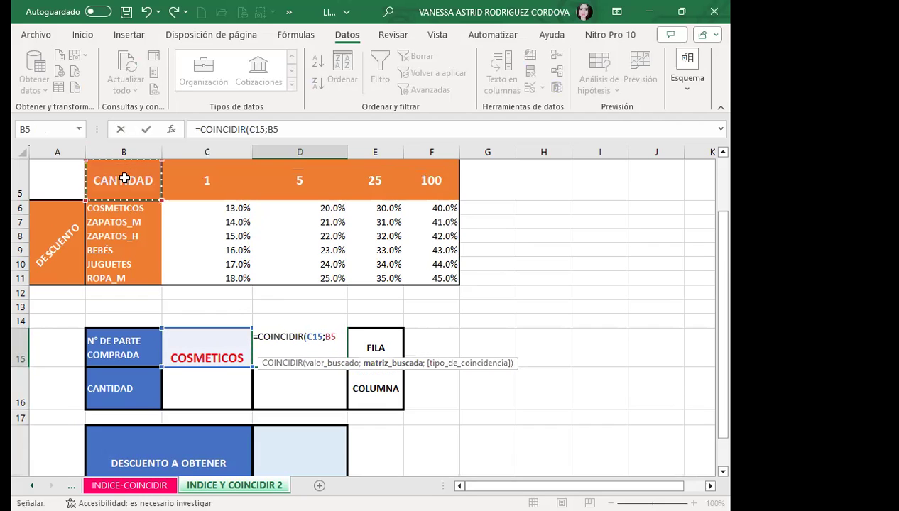
{"action": "left_click_drag", "start_coordinate": [125, 178], "coordinate": [133, 271]}
{"action": "left_click_drag", "start_coordinate": [131, 279], "coordinate": [128, 278]}
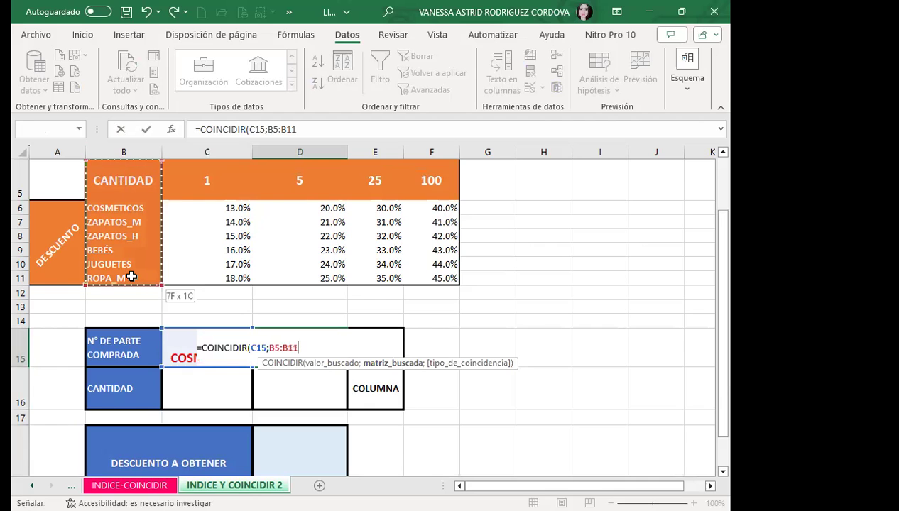
{"action": "type", "text": ";"}
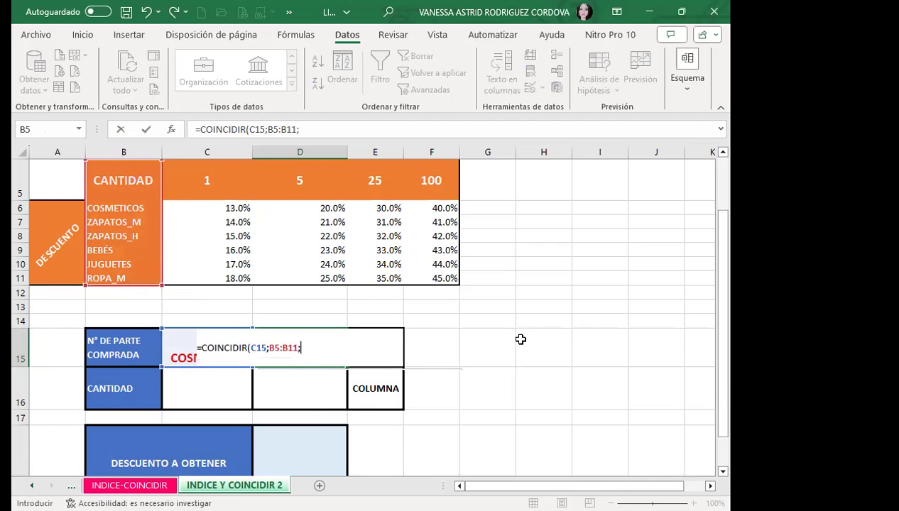
{"action": "type", "text": "0"}
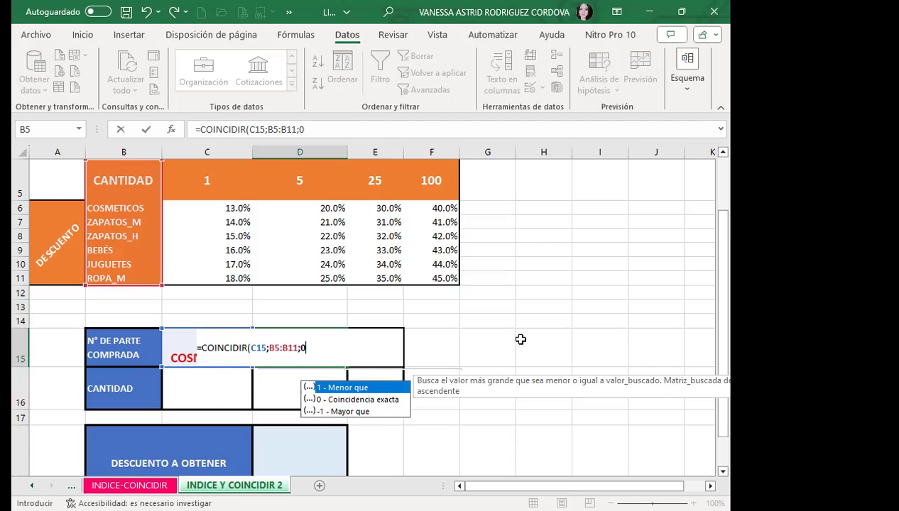
{"action": "type", "text": ")"}
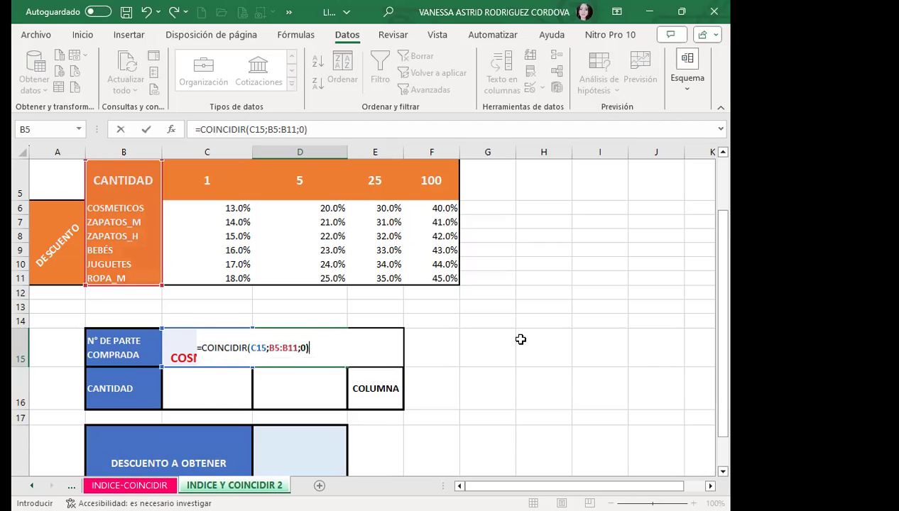
{"action": "key", "text": "Return"}
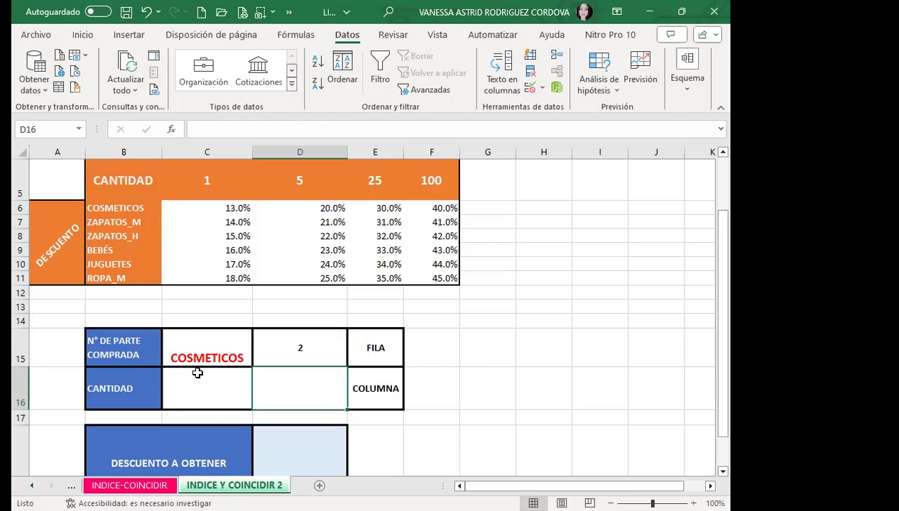
Step: Enter 3 as the CANTIDAD quantity in C16
{"action": "left_click", "coordinate": [224, 393]}
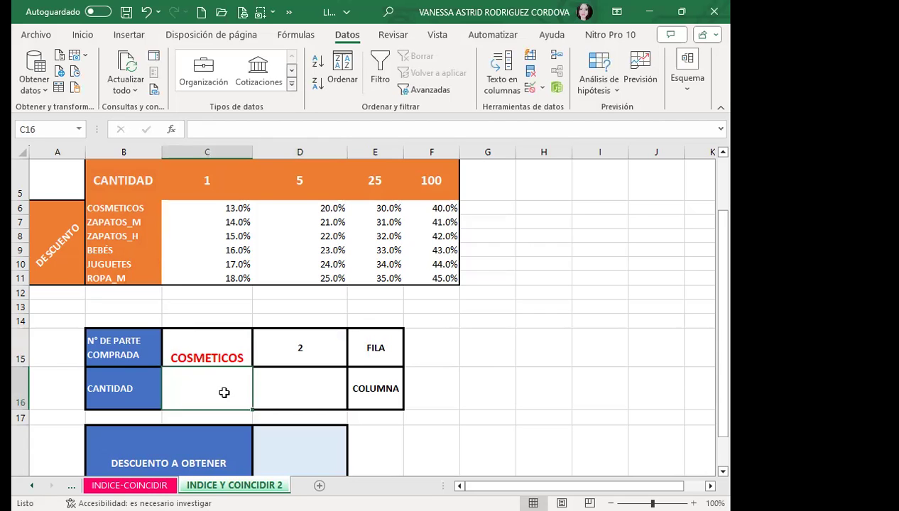
{"action": "type", "text": "3"}
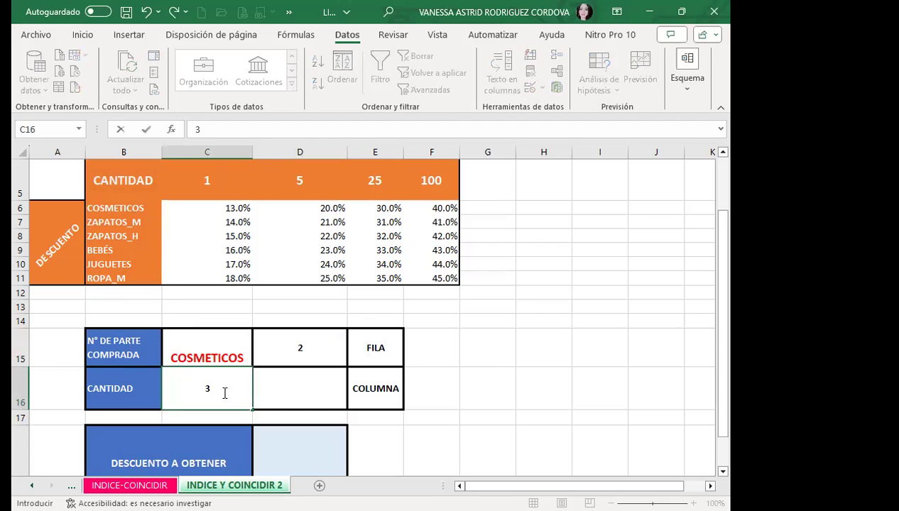
{"action": "left_click", "coordinate": [289, 380]}
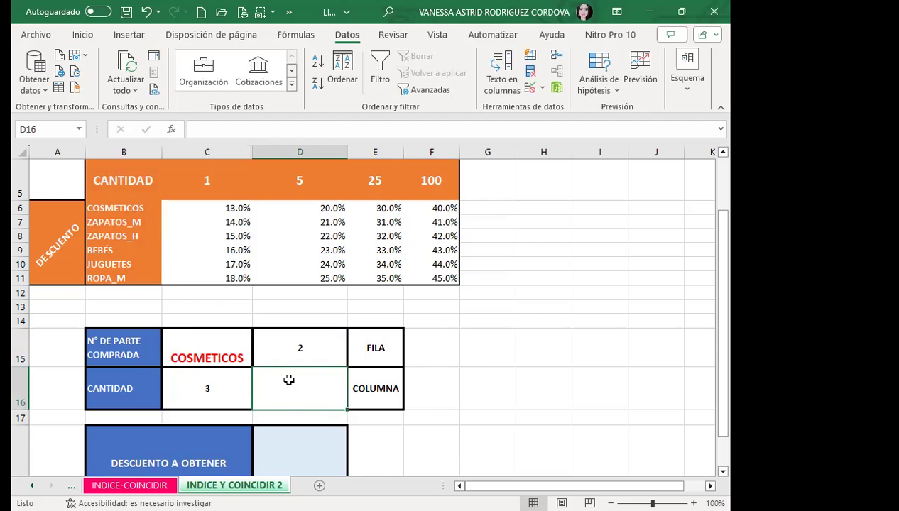
Step: Enter =COINCIDIR(C16;B5:F5;1) in D16 to get the quantity's column position
{"action": "type", "text": "="}
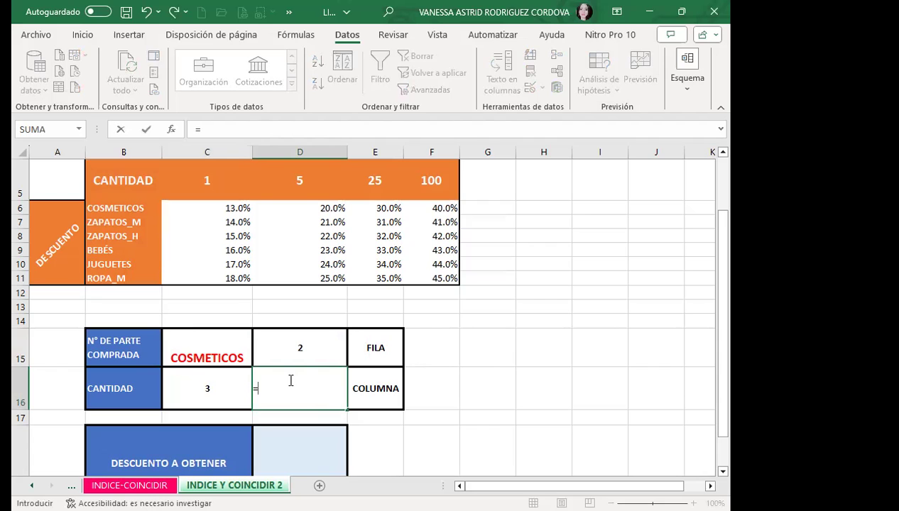
{"action": "type", "text": "CO"}
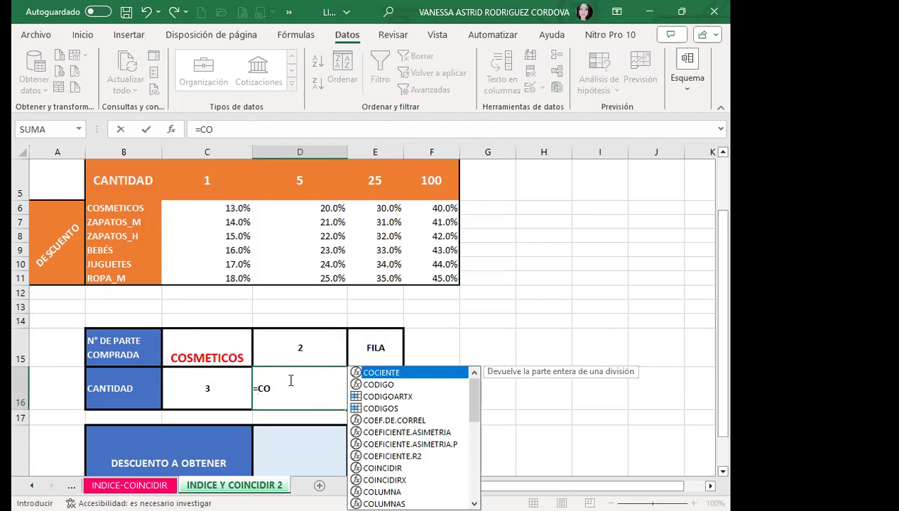
{"action": "type", "text": "I"}
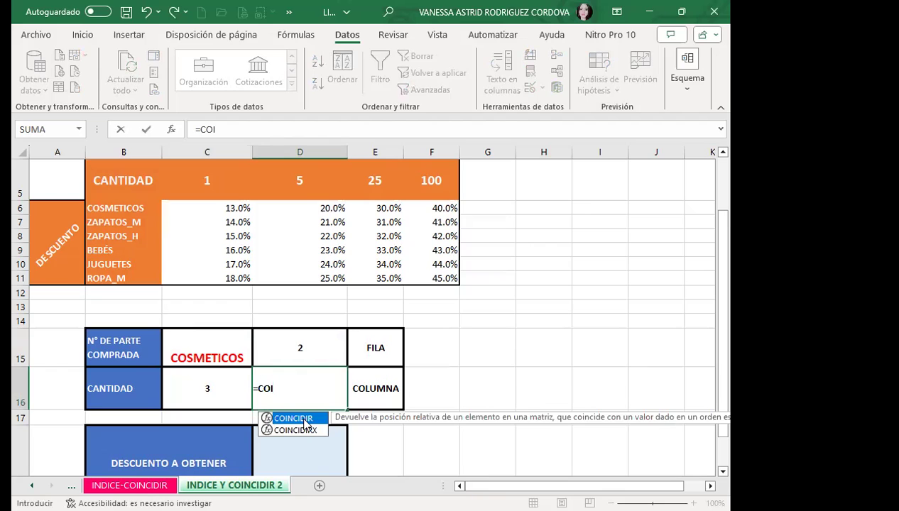
{"action": "double_click", "coordinate": [264, 418]}
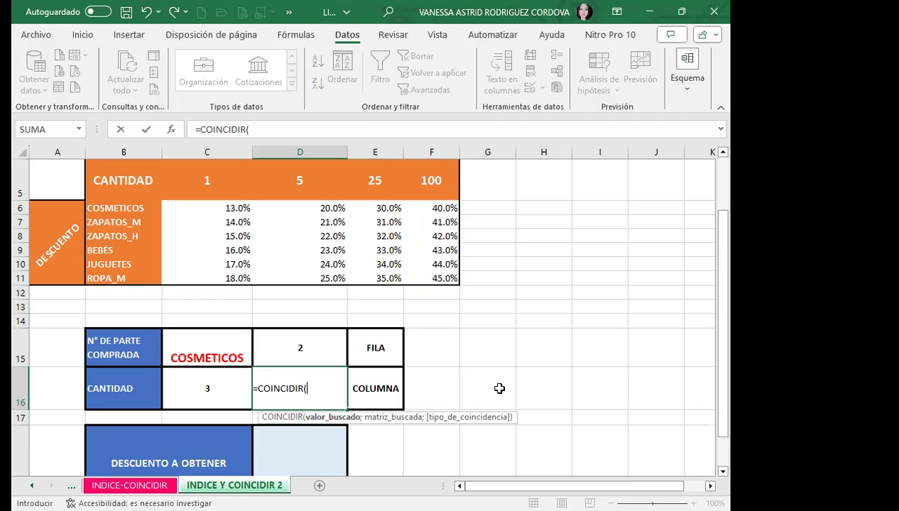
{"action": "left_click", "coordinate": [223, 390]}
{"action": "type", "text": ";"}
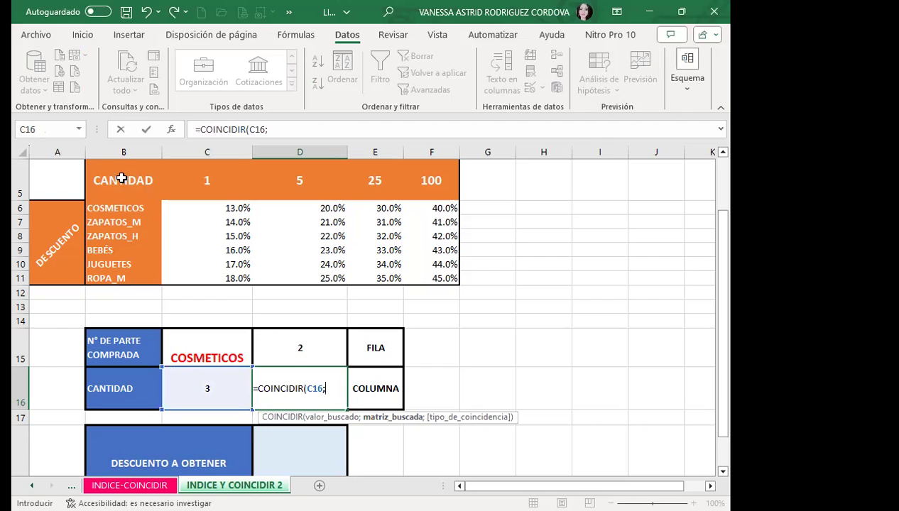
{"action": "left_click_drag", "start_coordinate": [117, 179], "coordinate": [252, 178]}
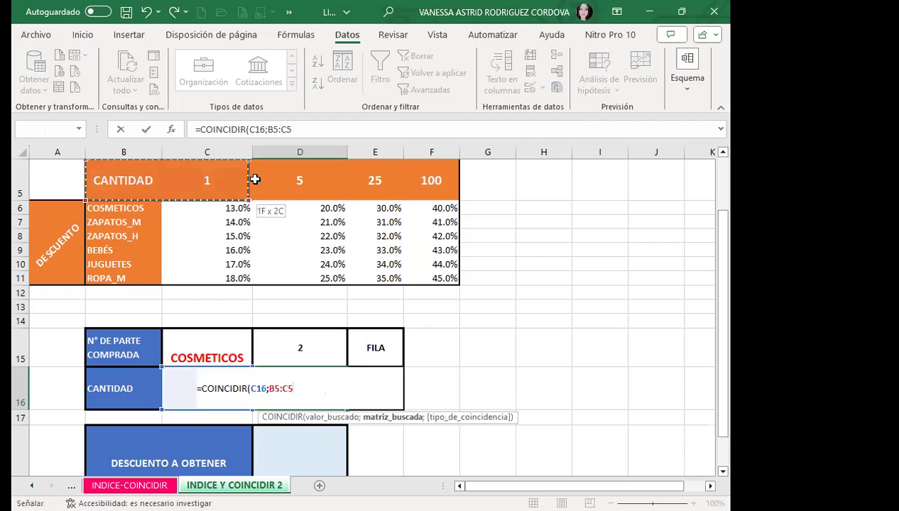
{"action": "left_click_drag", "start_coordinate": [473, 186], "coordinate": [447, 184]}
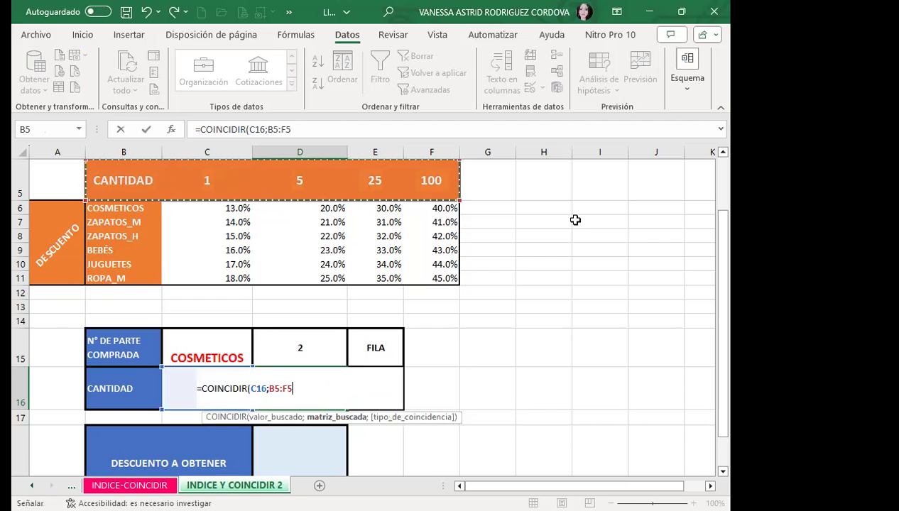
{"action": "type", "text": ";"}
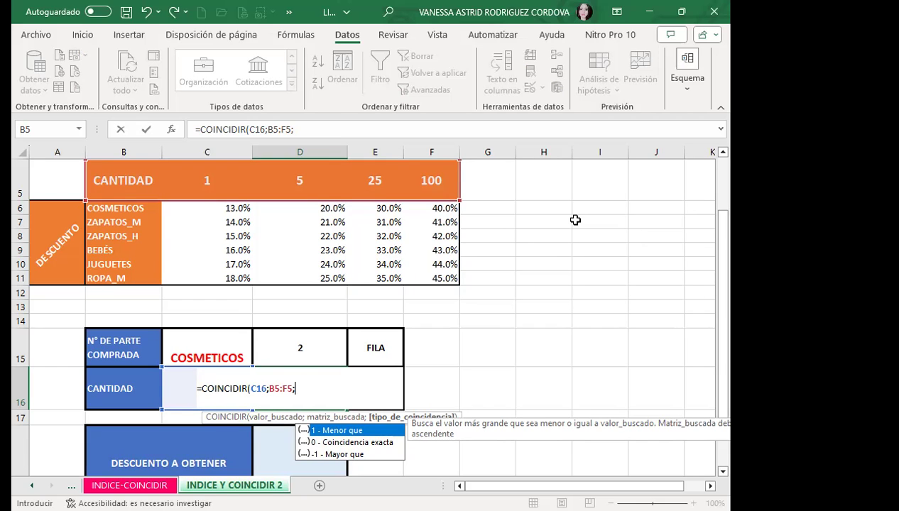
{"action": "type", "text": "1"}
{"action": "type", "text": ")"}
{"action": "key", "text": "Return"}
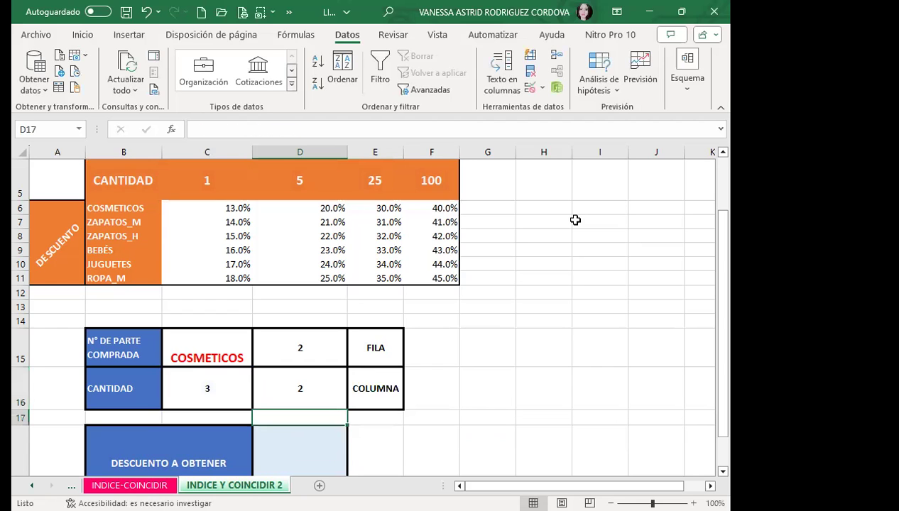
{"action": "left_click", "coordinate": [304, 386]}
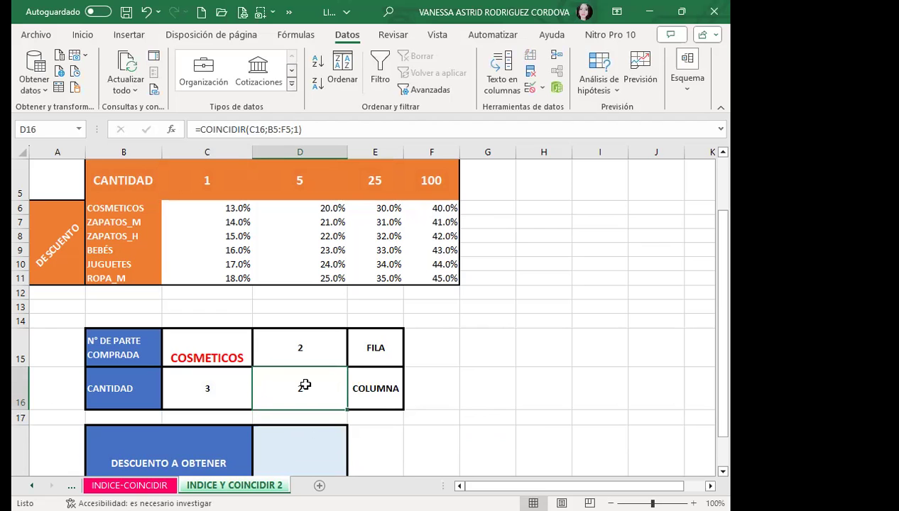
{"action": "scroll", "coordinate": [284, 409], "scroll_direction": "down", "scroll_amount": 1}
{"action": "scroll", "coordinate": [266, 430], "scroll_direction": "down", "scroll_amount": 1}
{"action": "scroll", "coordinate": [277, 412], "scroll_direction": "up", "scroll_amount": 2}
{"action": "left_click", "coordinate": [200, 388]}
{"action": "type", "text": "4"}
{"action": "key", "text": "Return"}
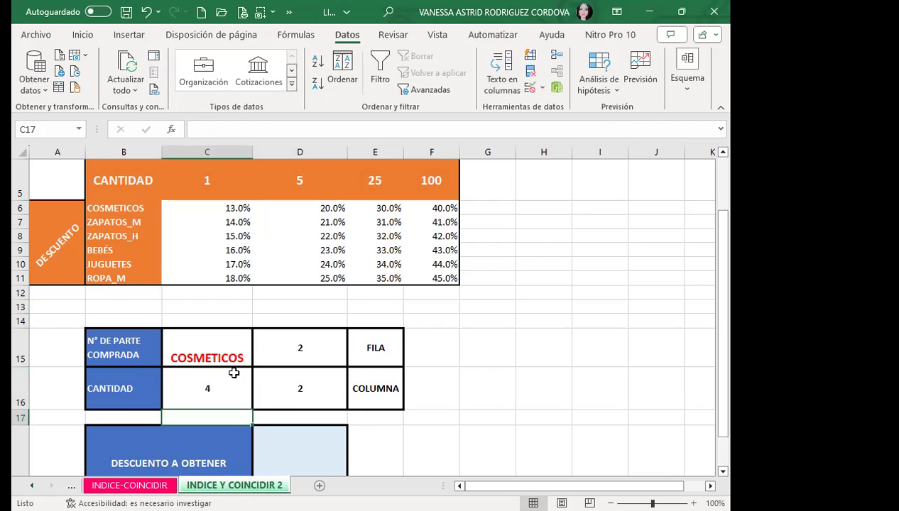
{"action": "left_click", "coordinate": [235, 371]}
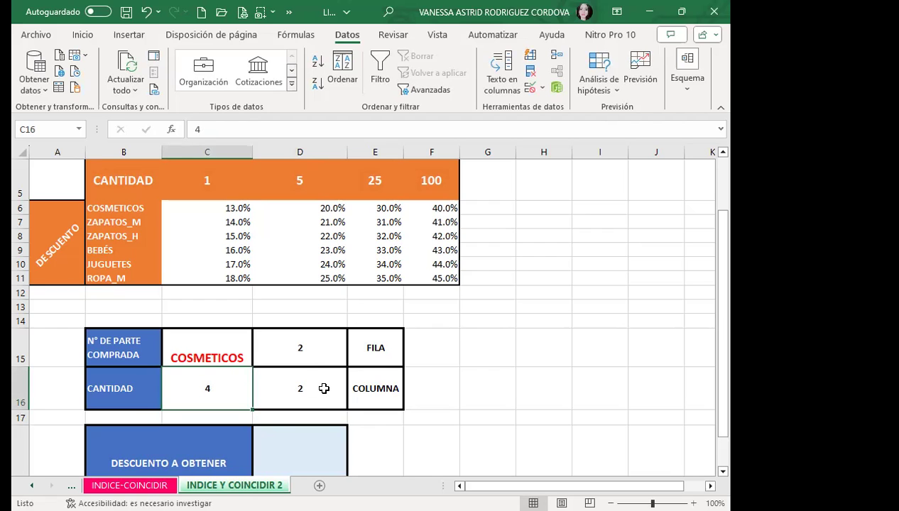
{"action": "type", "text": "5"}
{"action": "key", "text": "Return"}
{"action": "left_click", "coordinate": [229, 386]}
{"action": "type", "text": "25"}
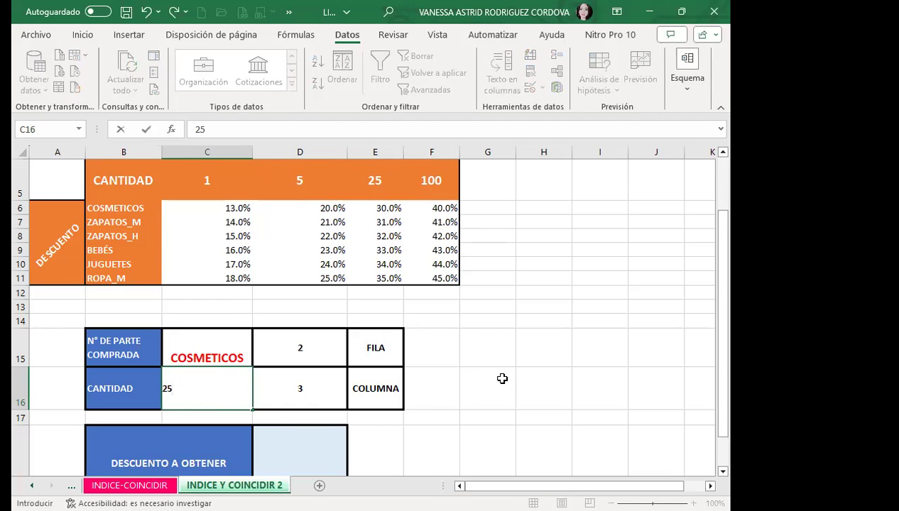
{"action": "key", "text": "Return"}
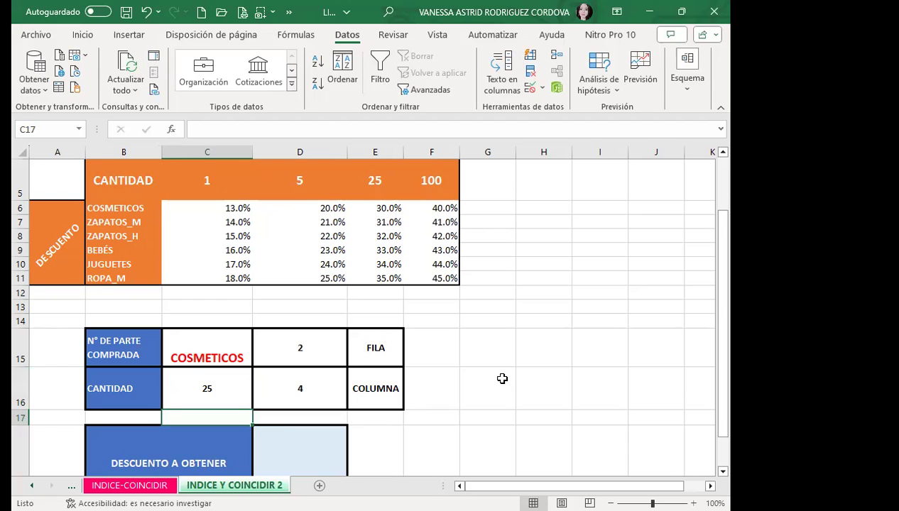
{"action": "left_click", "coordinate": [231, 390]}
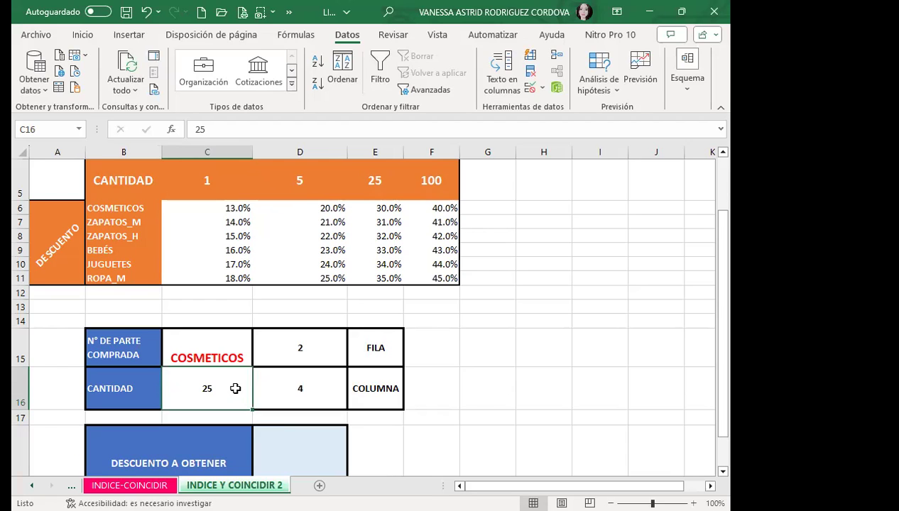
{"action": "type", "text": "101"}
{"action": "key", "text": "Return"}
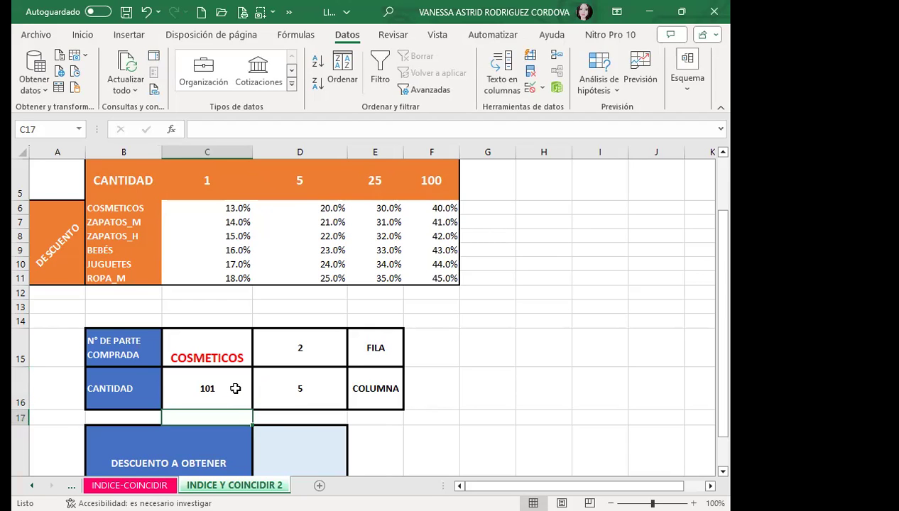
{"action": "left_click", "coordinate": [331, 339]}
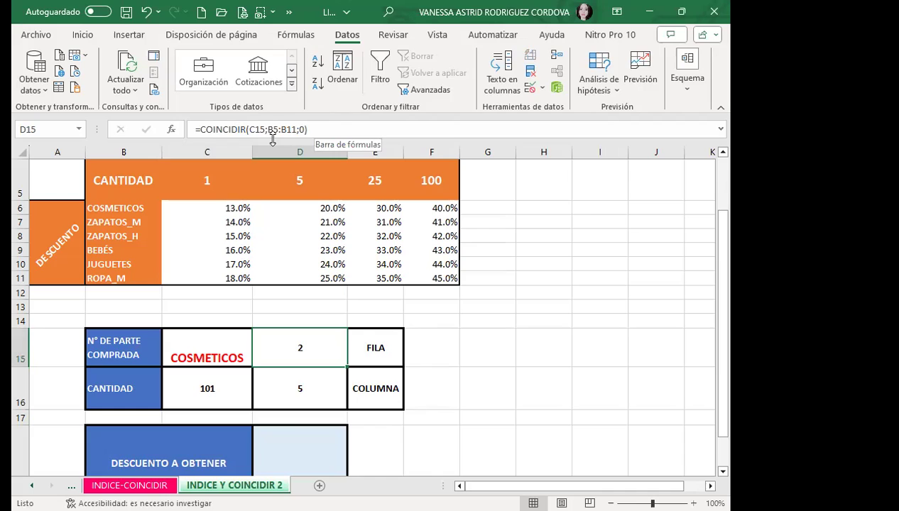
{"action": "left_click", "coordinate": [310, 382]}
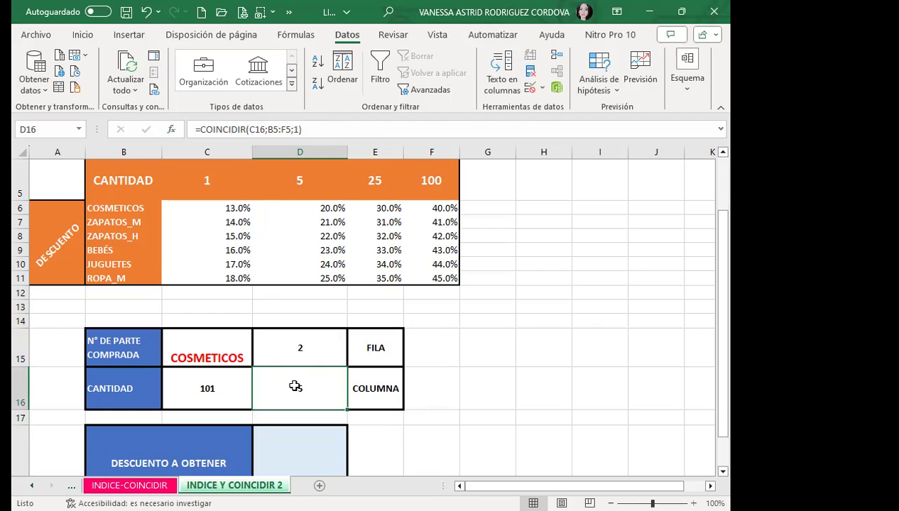
{"action": "left_click", "coordinate": [219, 388]}
{"action": "type", "text": "3"}
{"action": "key", "text": "Return"}
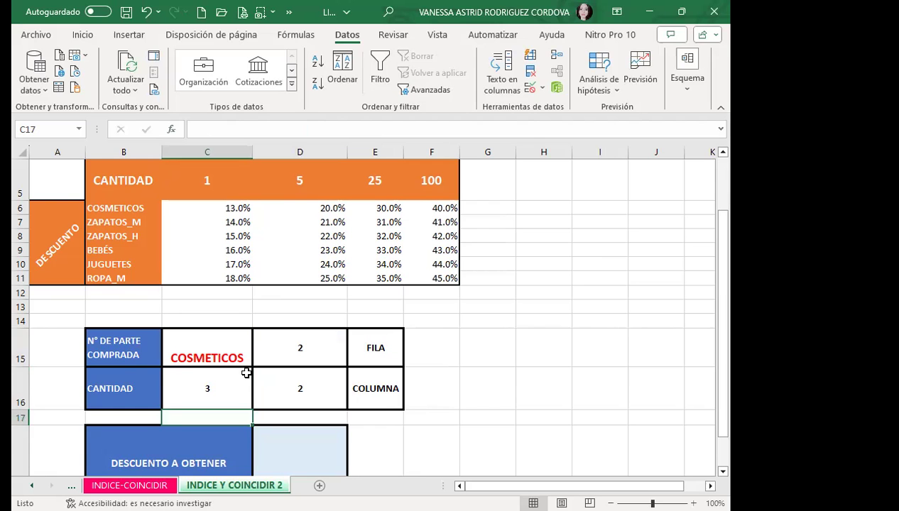
{"action": "scroll", "coordinate": [289, 415], "scroll_direction": "down", "scroll_amount": 1}
Step: Enter =INDICE(B5:F11;D15;D16) in D18 to return the 13.0% discount
{"action": "left_click", "coordinate": [289, 415]}
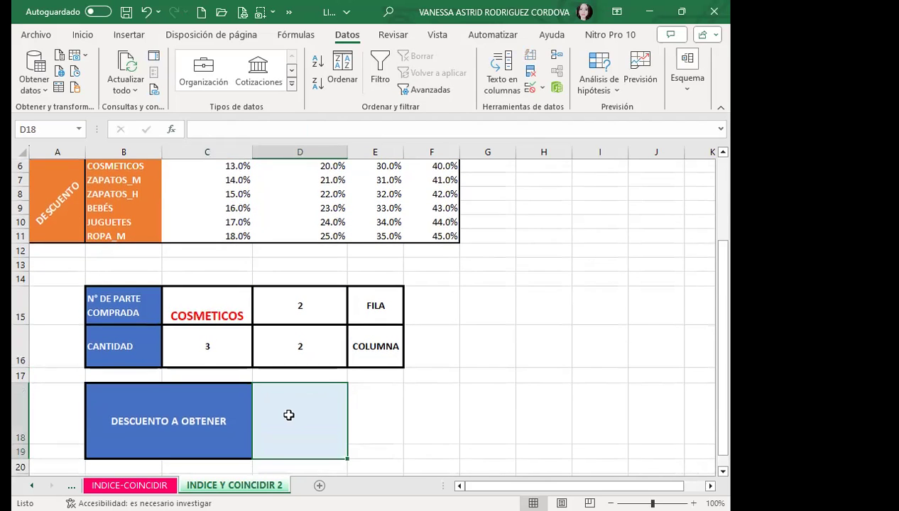
{"action": "type", "text": "=I"}
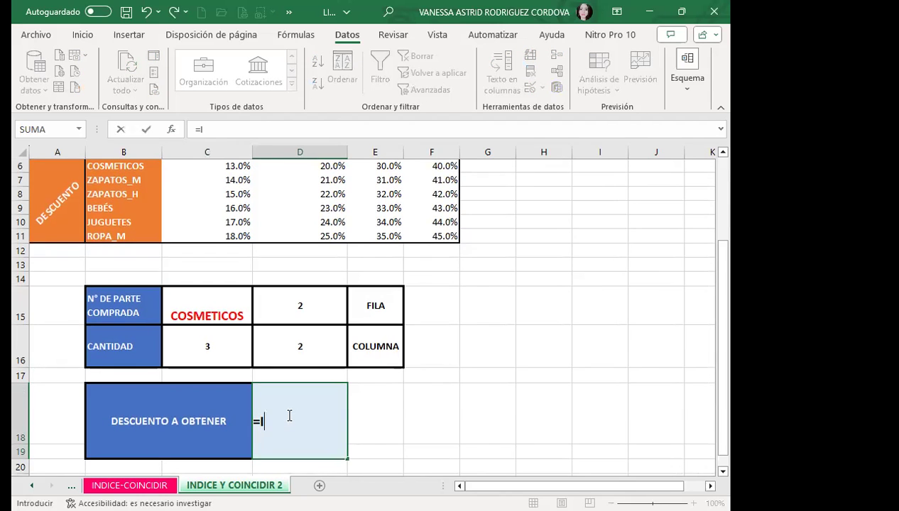
{"action": "type", "text": "NDI"}
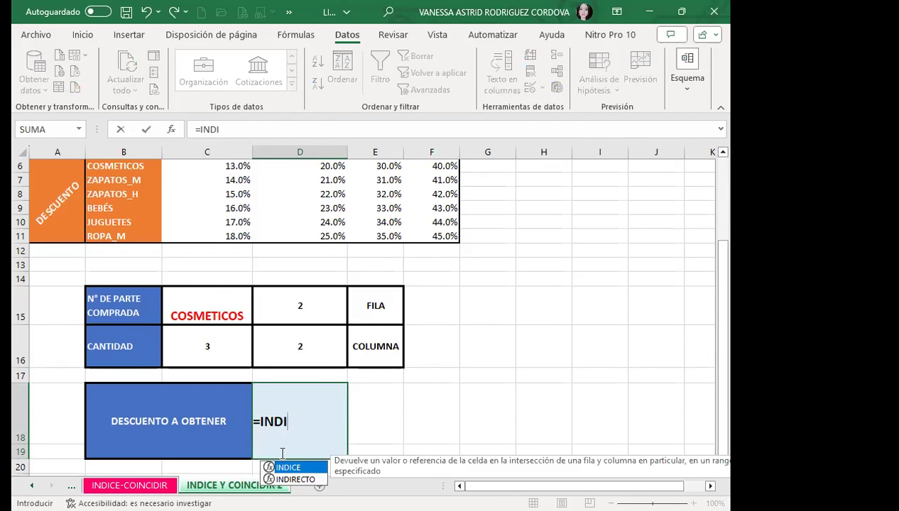
{"action": "key", "text": "Tab"}
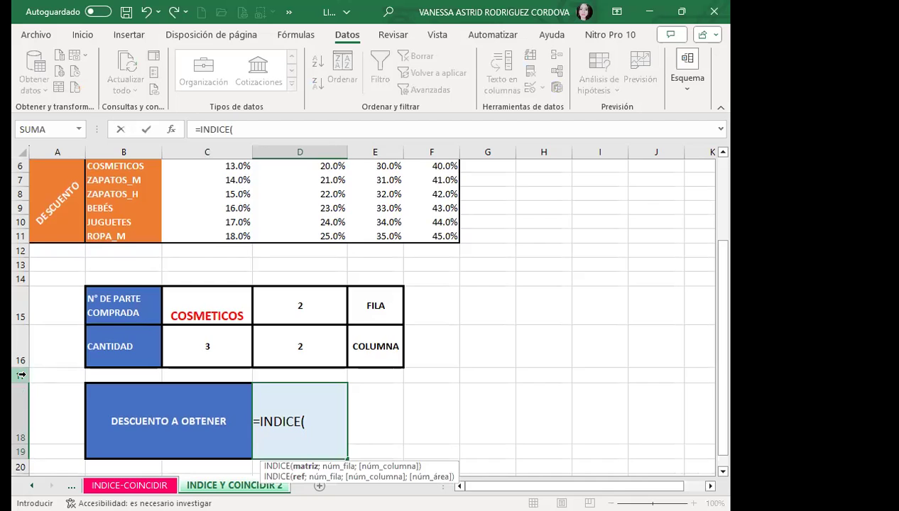
{"action": "scroll", "coordinate": [38, 282], "scroll_direction": "up", "scroll_amount": 2}
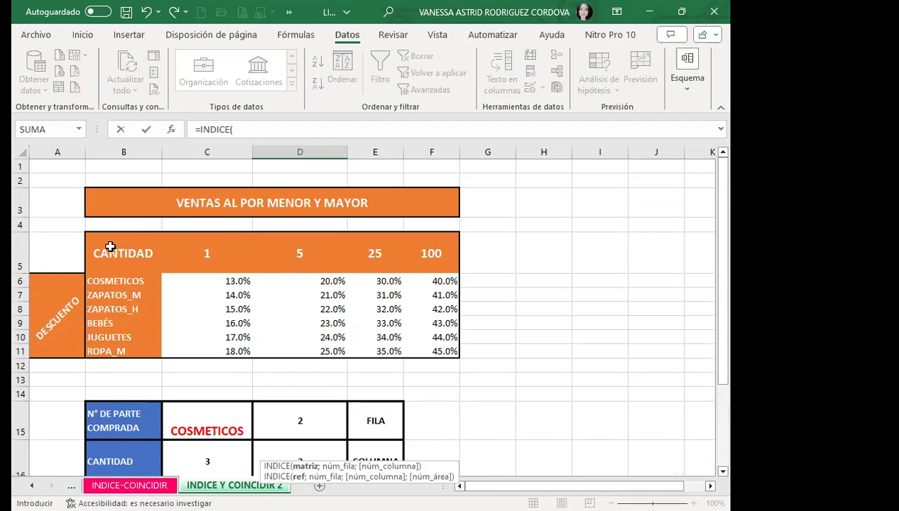
{"action": "left_click_drag", "start_coordinate": [108, 249], "coordinate": [245, 264]}
{"action": "left_click_drag", "start_coordinate": [421, 325], "coordinate": [427, 345]}
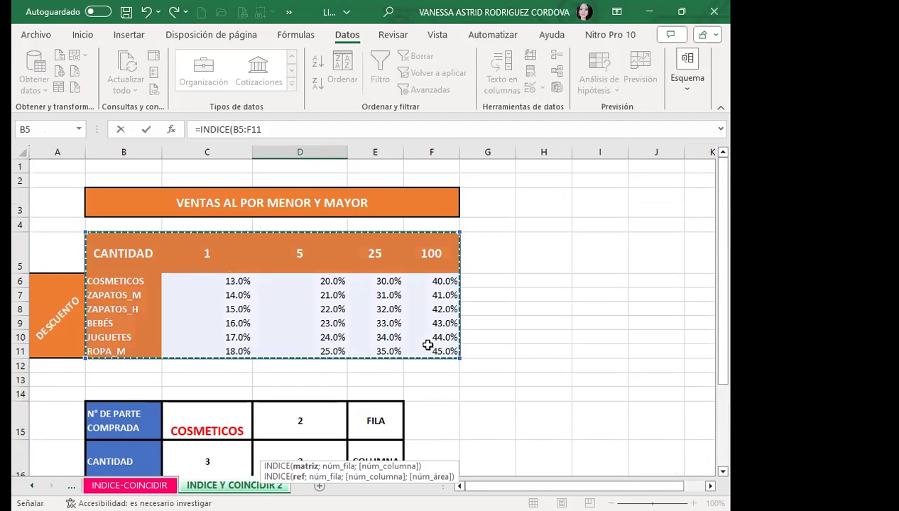
{"action": "type", "text": ";"}
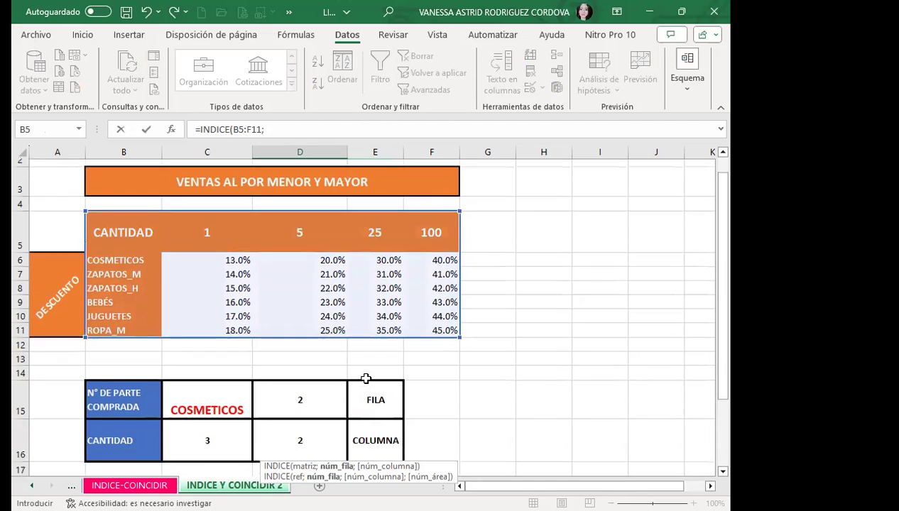
{"action": "scroll", "coordinate": [395, 394], "scroll_direction": "down", "scroll_amount": 1}
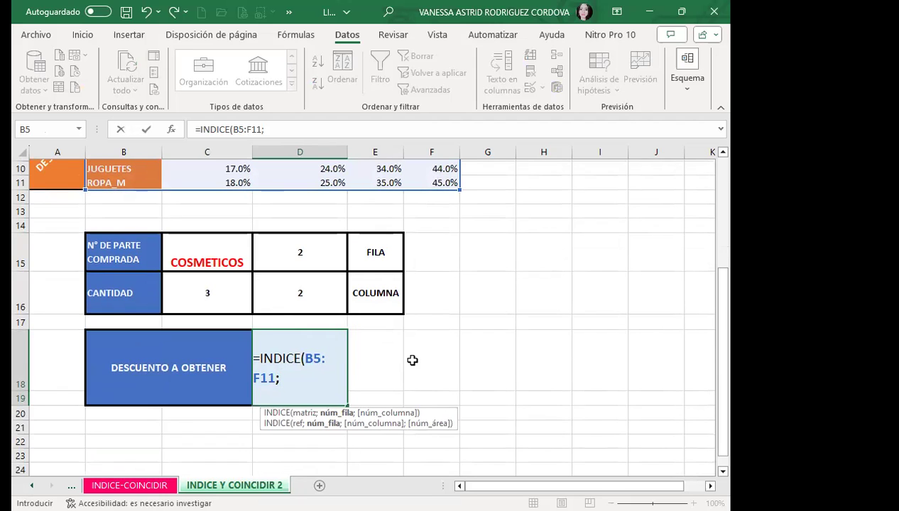
{"action": "left_click", "coordinate": [321, 255]}
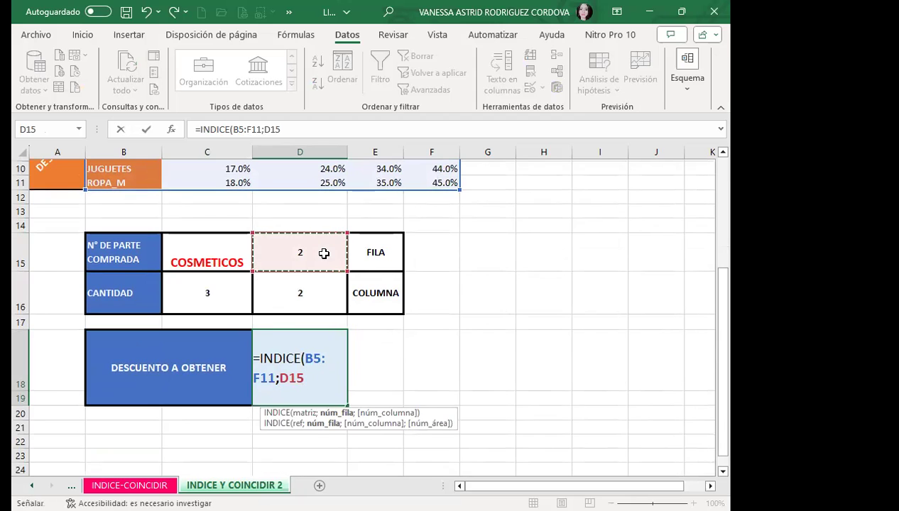
{"action": "type", "text": ";"}
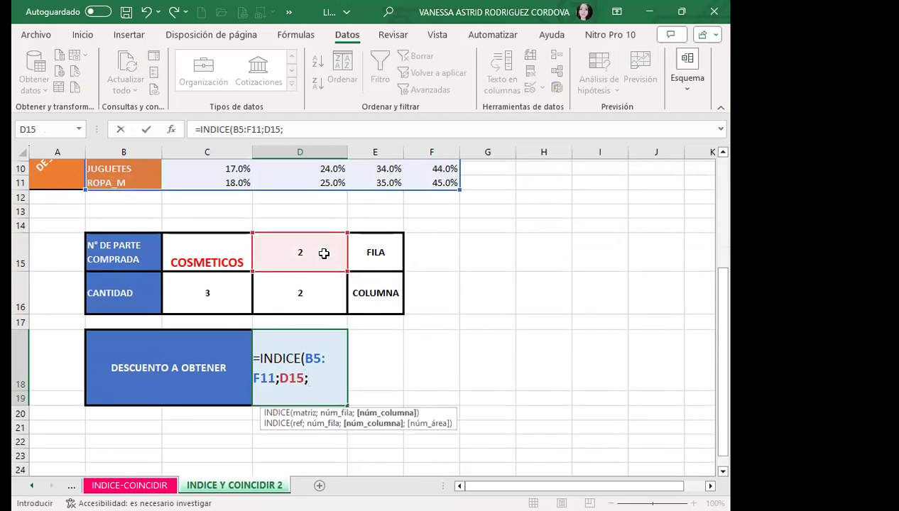
{"action": "left_click", "coordinate": [296, 292]}
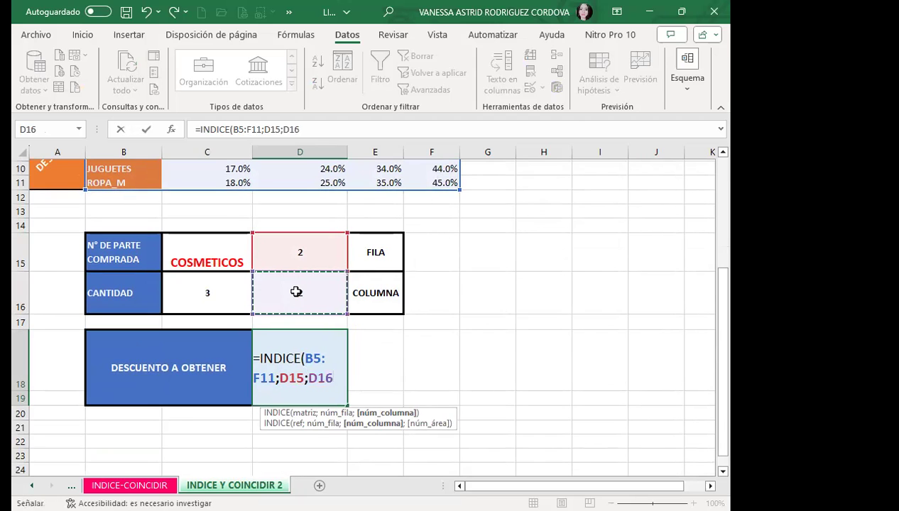
{"action": "type", "text": ")"}
{"action": "key", "text": "Return"}
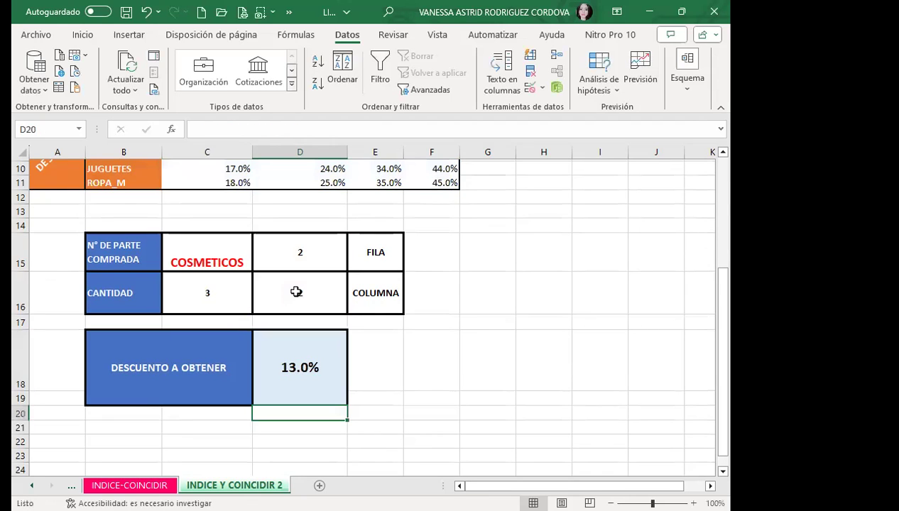
Step: Select JUGUETES as the product and set the quantity to 20
{"action": "left_click", "coordinate": [326, 383]}
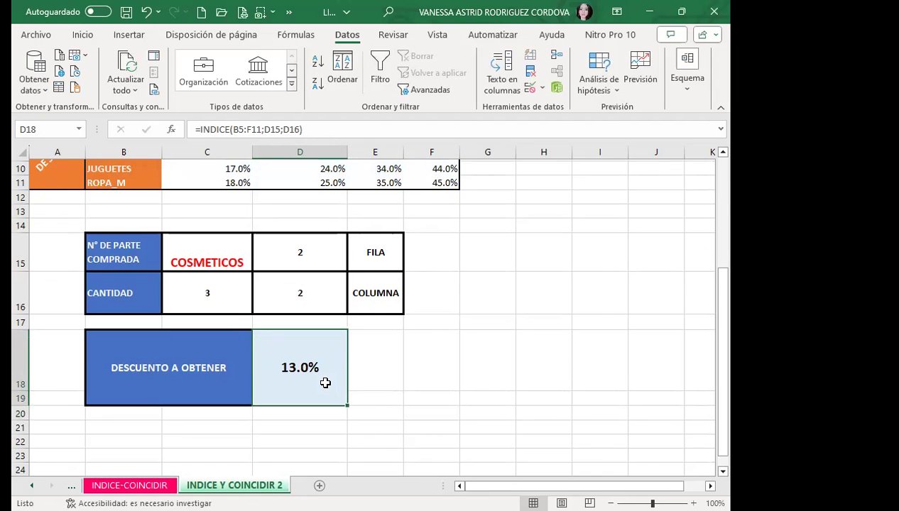
{"action": "left_click", "coordinate": [242, 256]}
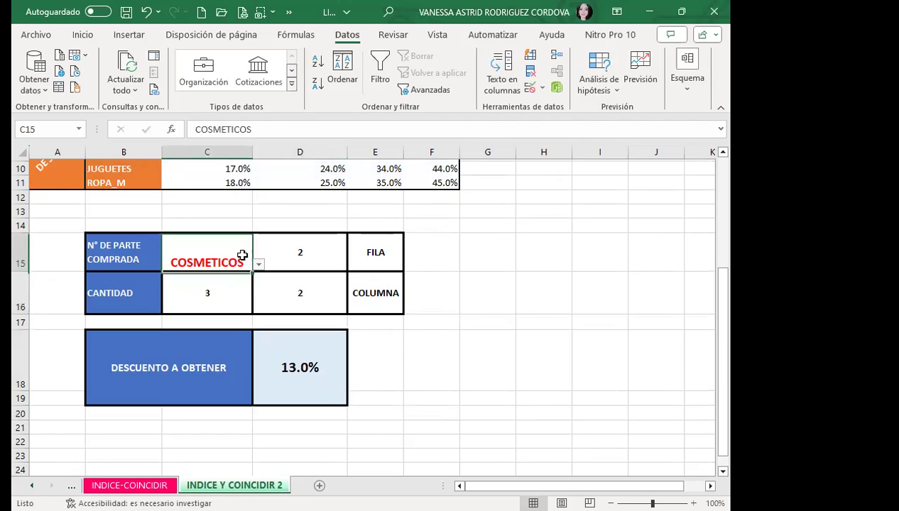
{"action": "left_click", "coordinate": [258, 265]}
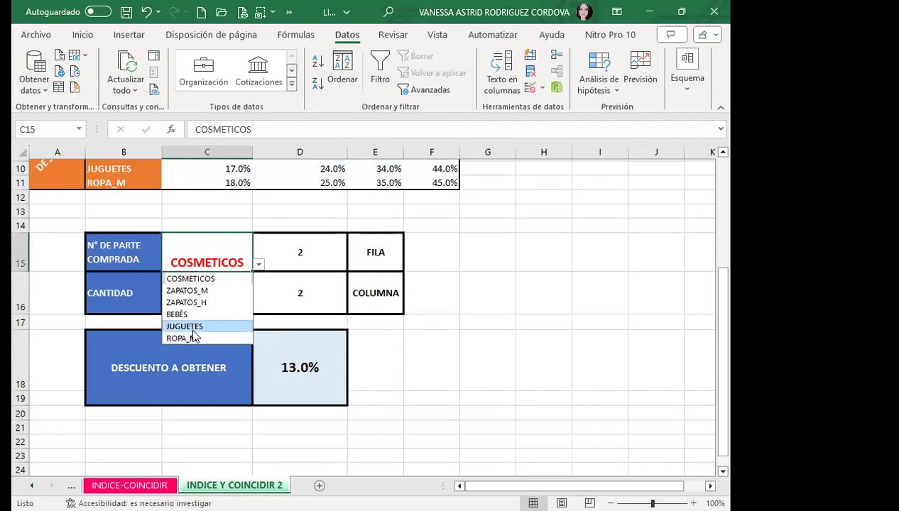
{"action": "left_click", "coordinate": [206, 325]}
{"action": "left_click", "coordinate": [231, 289]}
{"action": "type", "text": "2"}
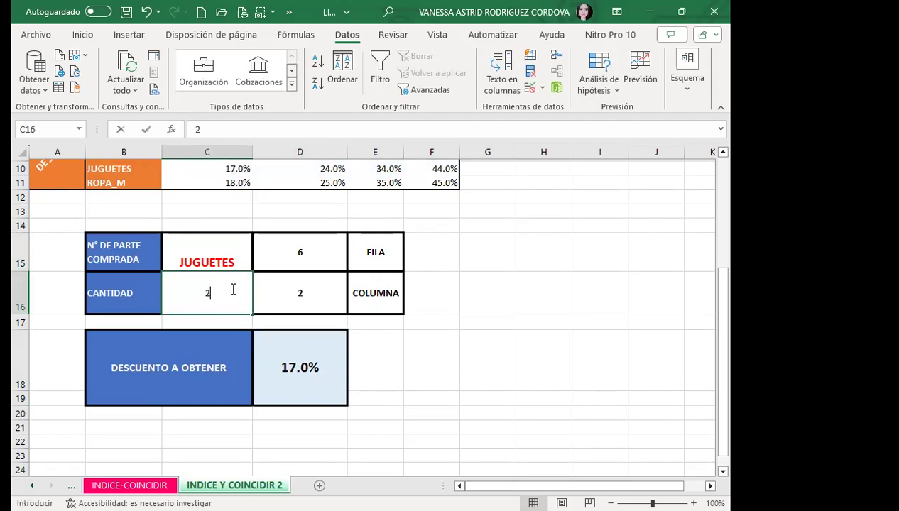
{"action": "type", "text": "0"}
{"action": "key", "text": "Return"}
Step: Inspect the D18 INDICE formula against the discount table for the new inputs
{"action": "scroll", "coordinate": [396, 330], "scroll_direction": "up", "scroll_amount": 2}
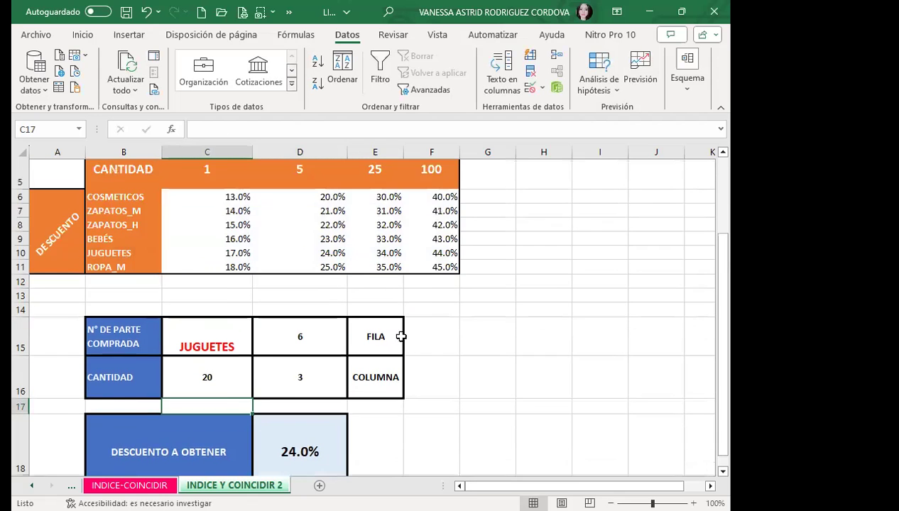
{"action": "scroll", "coordinate": [486, 351], "scroll_direction": "up", "scroll_amount": 1}
{"action": "scroll", "coordinate": [426, 380], "scroll_direction": "down", "scroll_amount": 1}
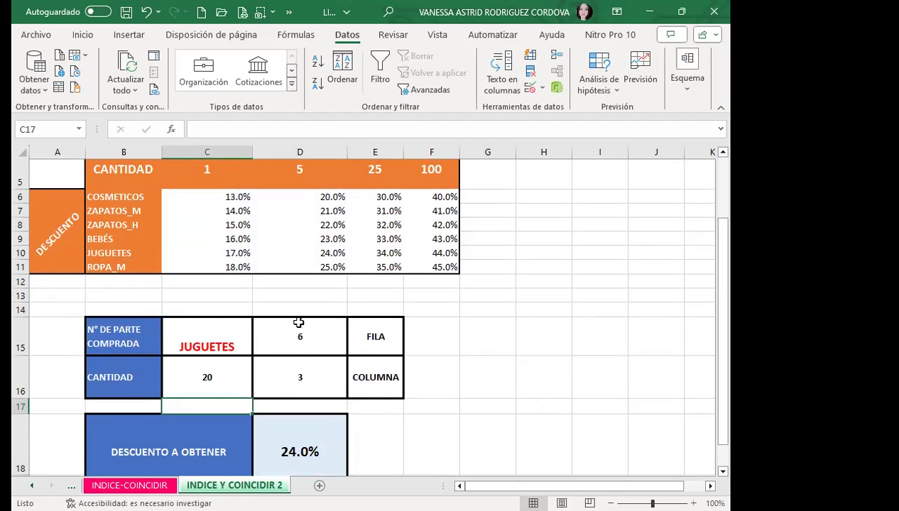
{"action": "scroll", "coordinate": [297, 321], "scroll_direction": "down", "scroll_amount": 2}
{"action": "scroll", "coordinate": [469, 405], "scroll_direction": "up", "scroll_amount": 1}
{"action": "scroll", "coordinate": [484, 405], "scroll_direction": "up", "scroll_amount": 1}
{"action": "scroll", "coordinate": [359, 407], "scroll_direction": "down", "scroll_amount": 2}
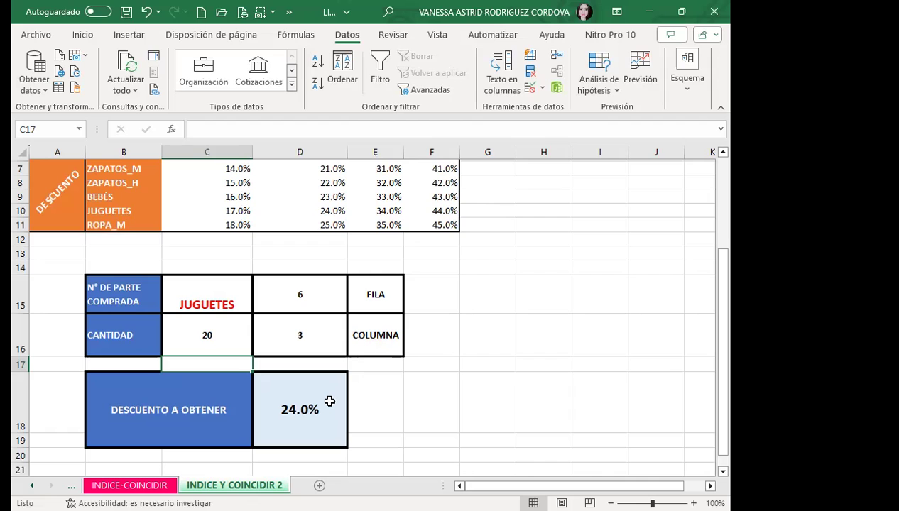
{"action": "left_click", "coordinate": [330, 402]}
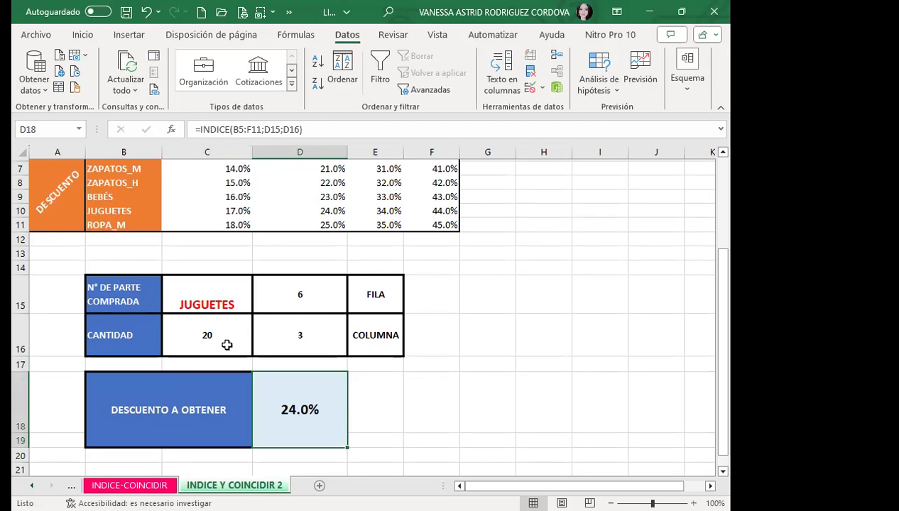
{"action": "scroll", "coordinate": [510, 397], "scroll_direction": "up", "scroll_amount": 1}
{"action": "scroll", "coordinate": [510, 397], "scroll_direction": "up", "scroll_amount": 2}
Step: Change the product in C15 to ZAPATOS_M, giving a 21.0% discount
{"action": "left_click", "coordinate": [237, 384]}
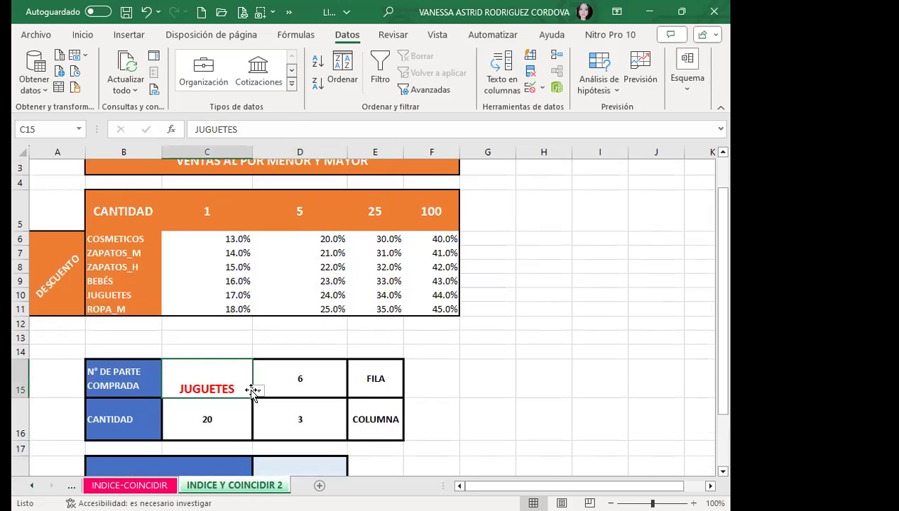
{"action": "left_click", "coordinate": [258, 391]}
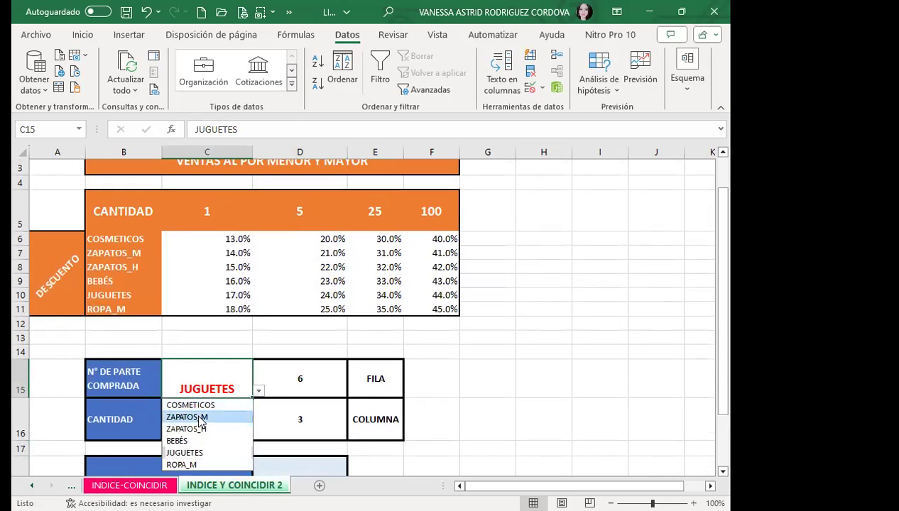
{"action": "left_click", "coordinate": [201, 417]}
{"action": "left_click", "coordinate": [447, 392]}
{"action": "scroll", "coordinate": [448, 392], "scroll_direction": "down", "scroll_amount": 2}
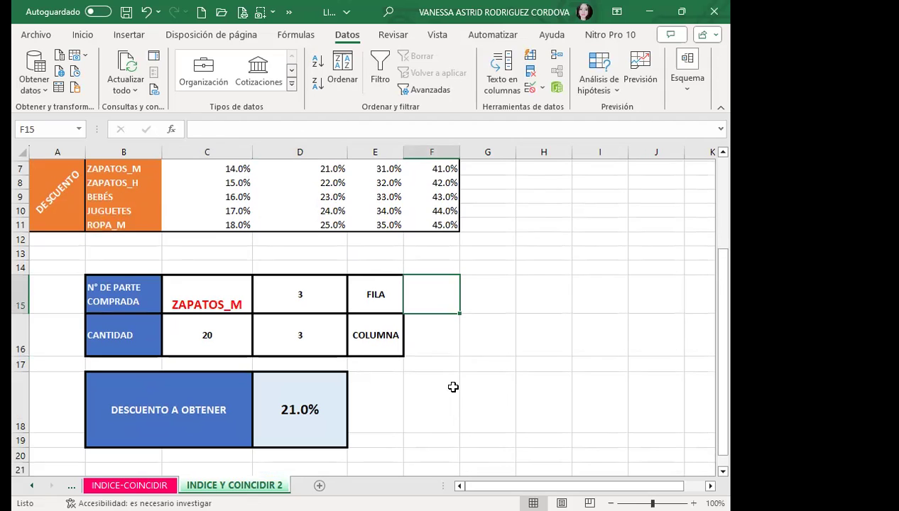
{"action": "left_click", "coordinate": [423, 377]}
Step: Point out the COLUMNA and FILA labels, then switch to the Firefox course forum
{"action": "left_click", "coordinate": [380, 331]}
{"action": "left_click", "coordinate": [381, 306]}
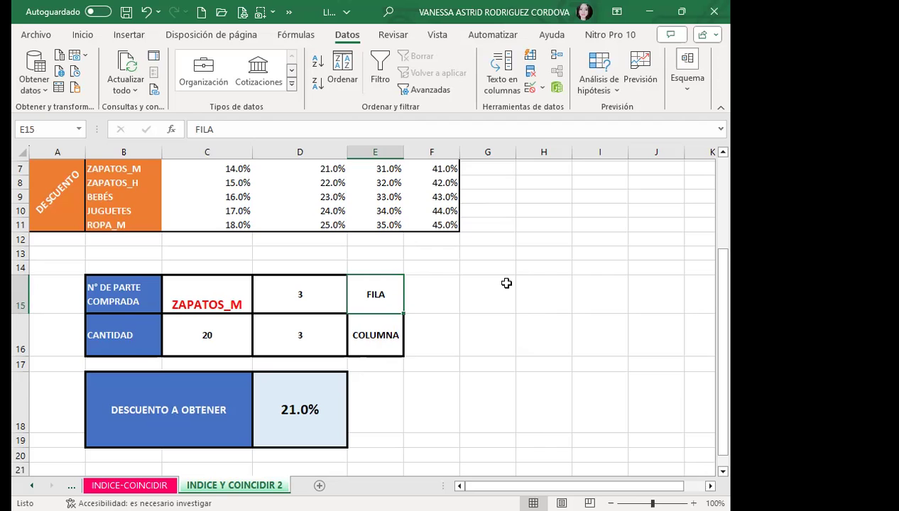
{"action": "left_click", "coordinate": [507, 283]}
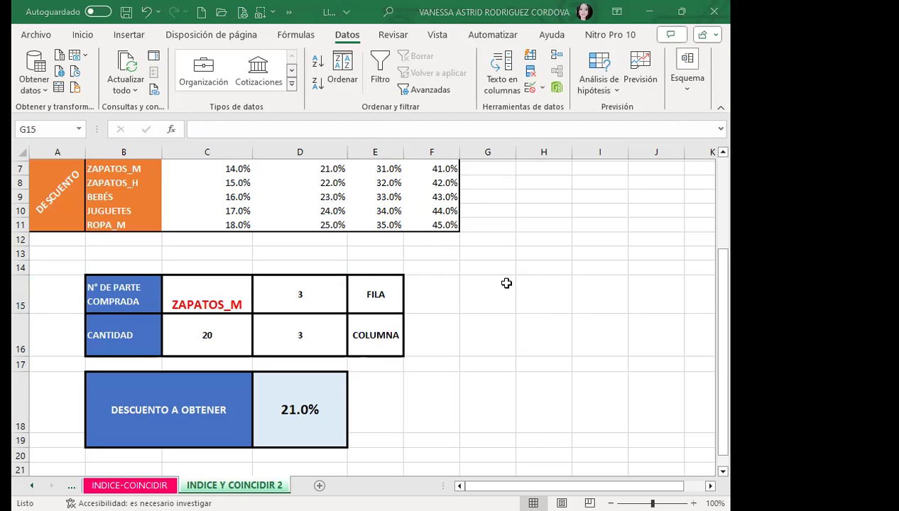
{"action": "key", "text": "alt+Tab"}
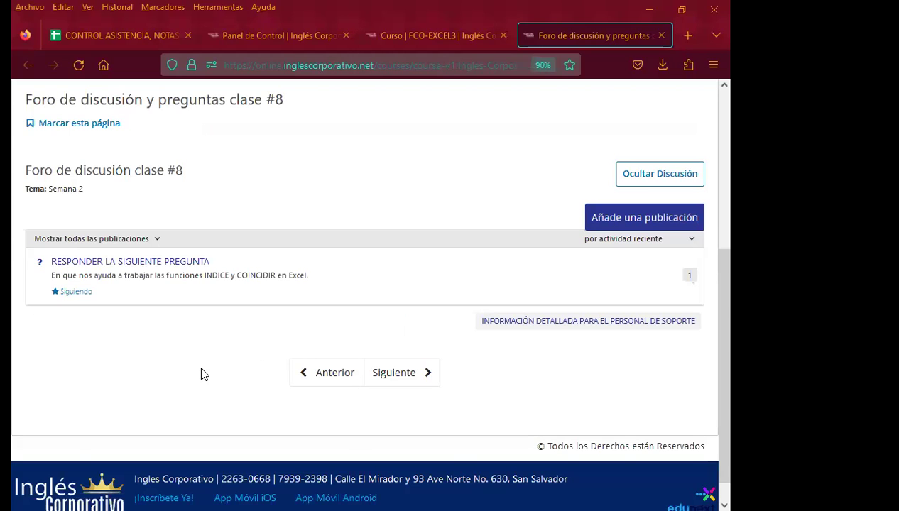